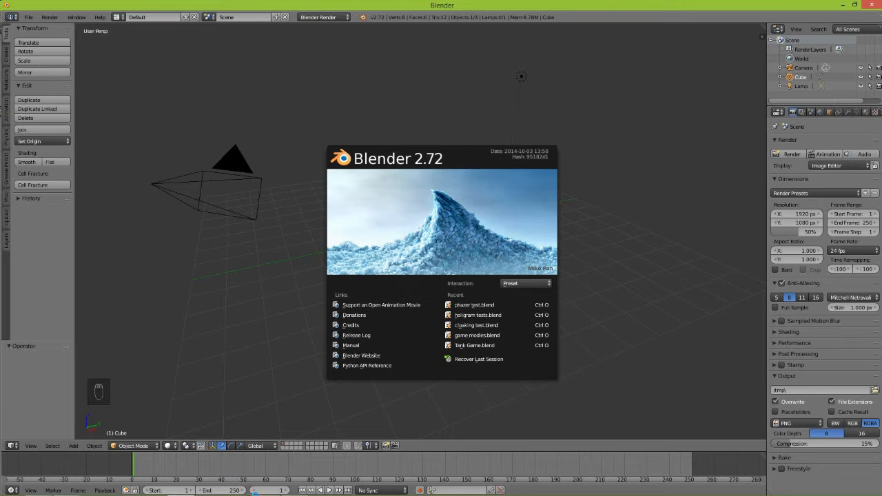
Switch to the media player, play the finished "cloak final" video to examine the cloaking effect, and return to Blender
click(265, 487)
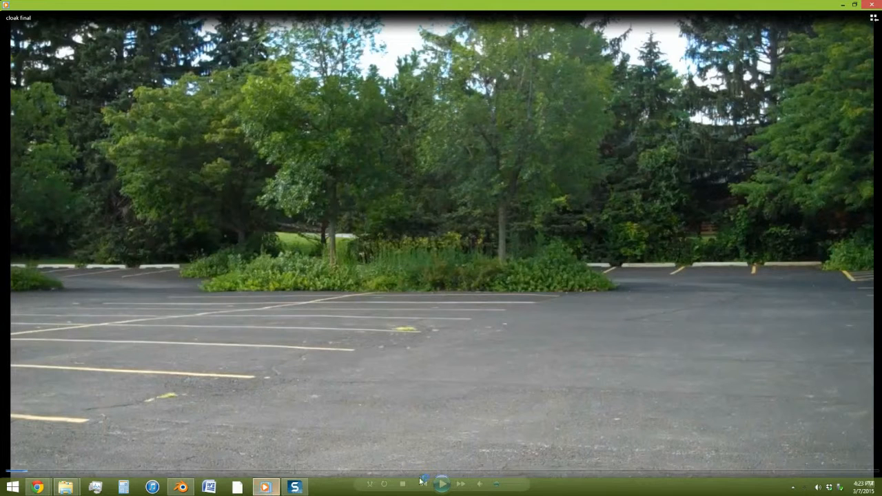
click(441, 484)
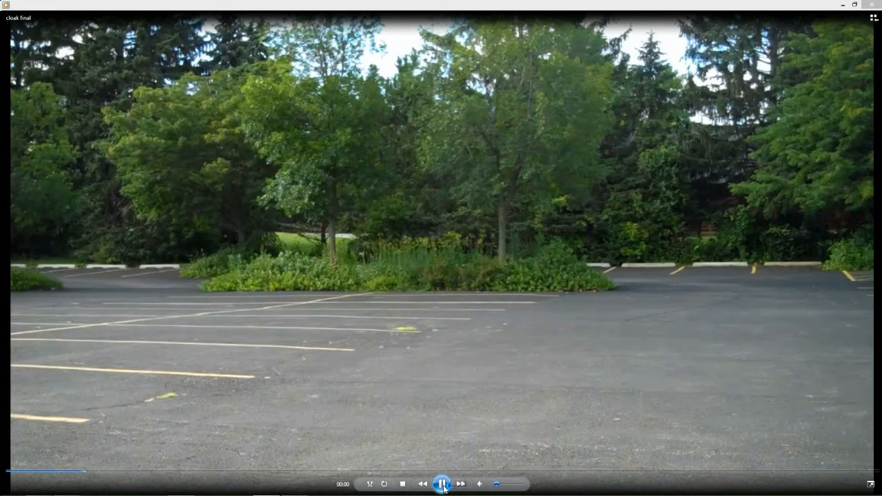
click(442, 484)
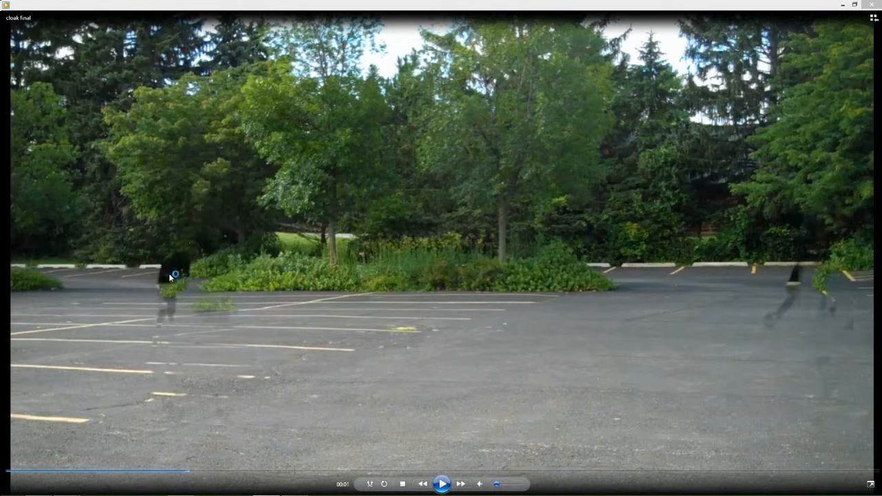
click(443, 483)
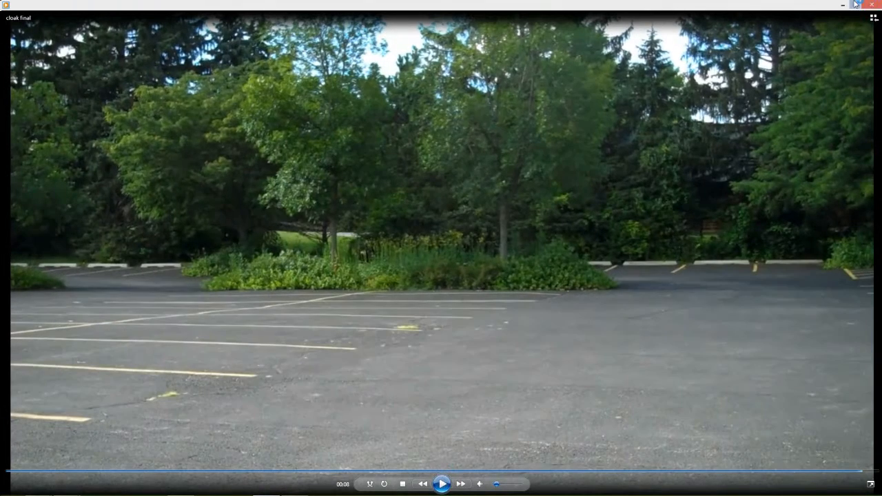
click(843, 5)
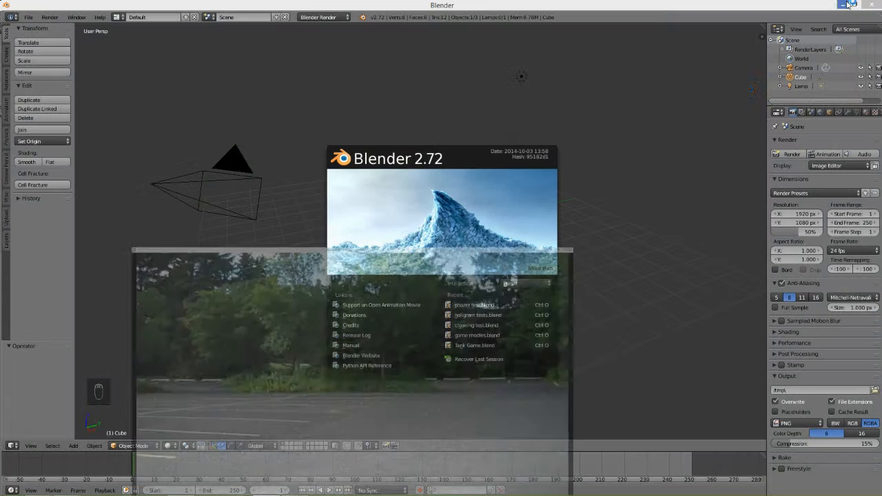
Dismiss the splash screen, switch to the Compositing screen layout and enable Use Nodes
click(624, 304)
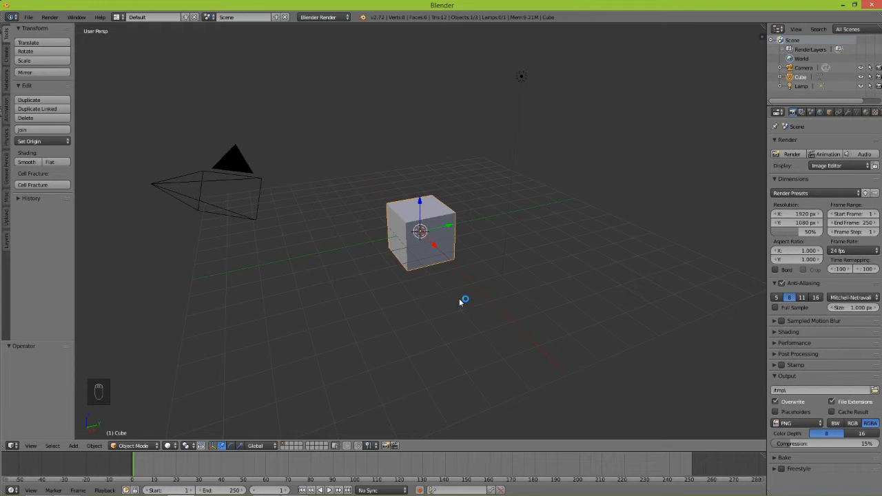
click(119, 19)
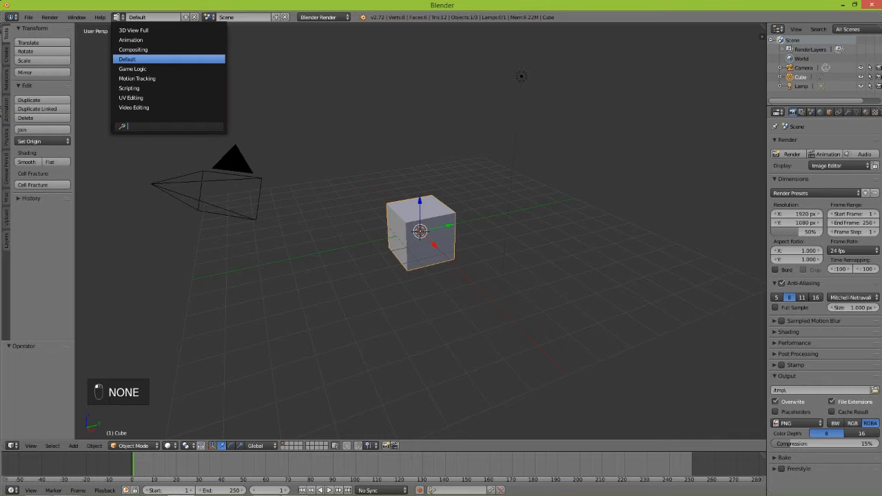
click(149, 49)
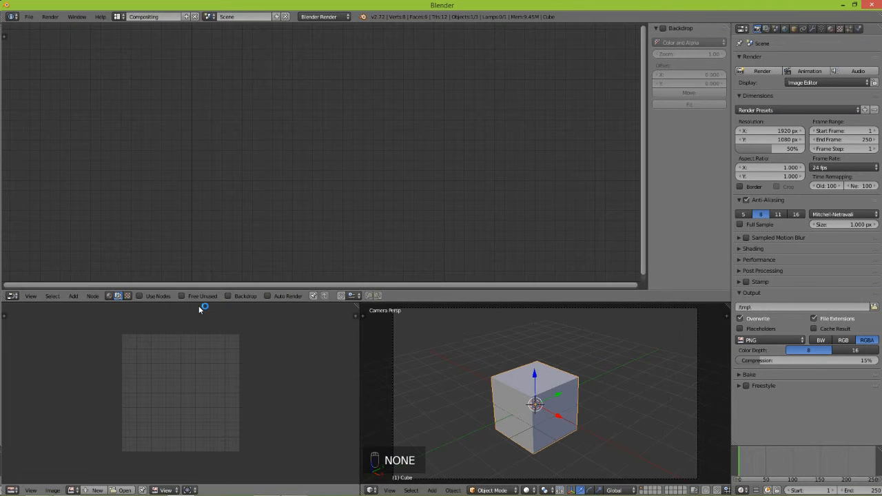
click(150, 297)
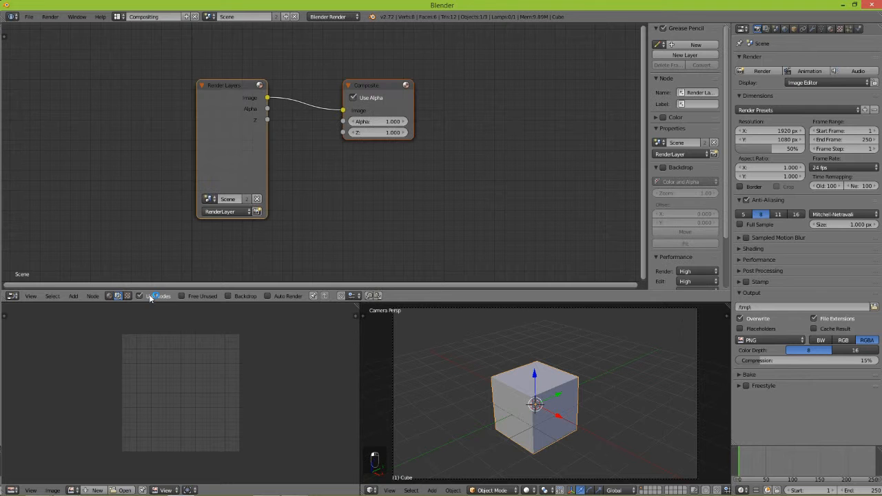
Space the Render Layers and Composite nodes apart and render the default cube scene
scroll(266, 158, down, 3)
middle_drag(275, 159, 365, 177)
scroll(351, 174, up, 5)
drag(319, 158, 222, 122)
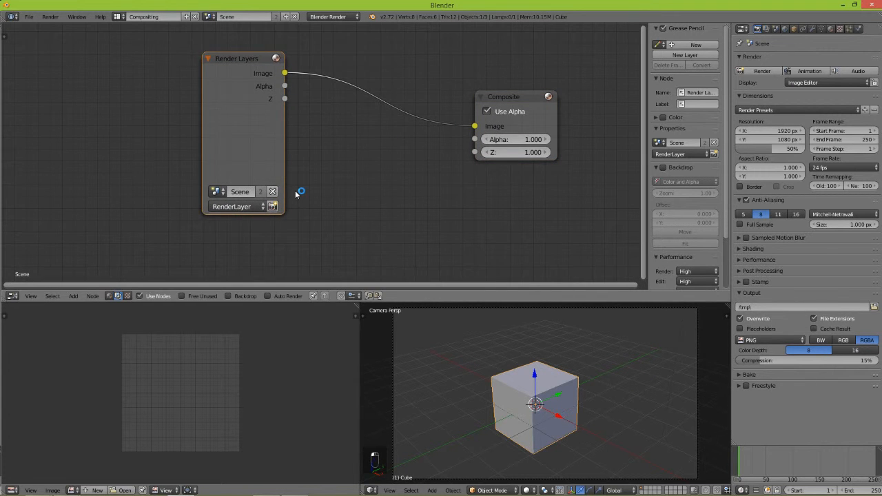
scroll(193, 377, down, 1)
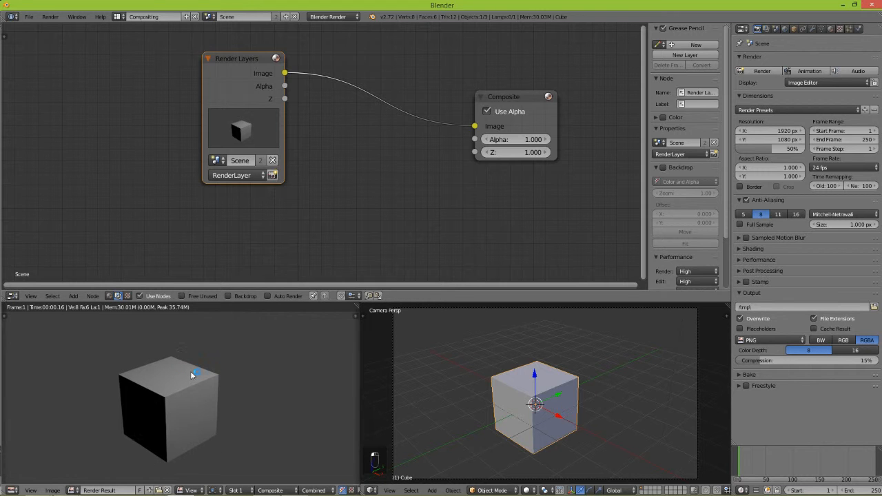
scroll(198, 372, down, 2)
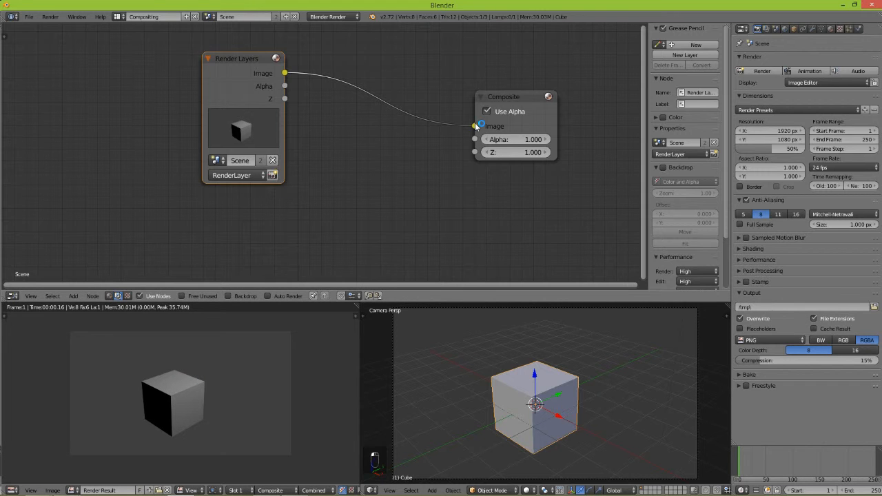
Disconnect the Render Layers image output from the Composite node and spread the two nodes farther apart
scroll(262, 96, down, 4)
middle_drag(283, 107, 431, 147)
scroll(420, 143, down, 5)
drag(381, 140, 221, 87)
drag(497, 167, 467, 172)
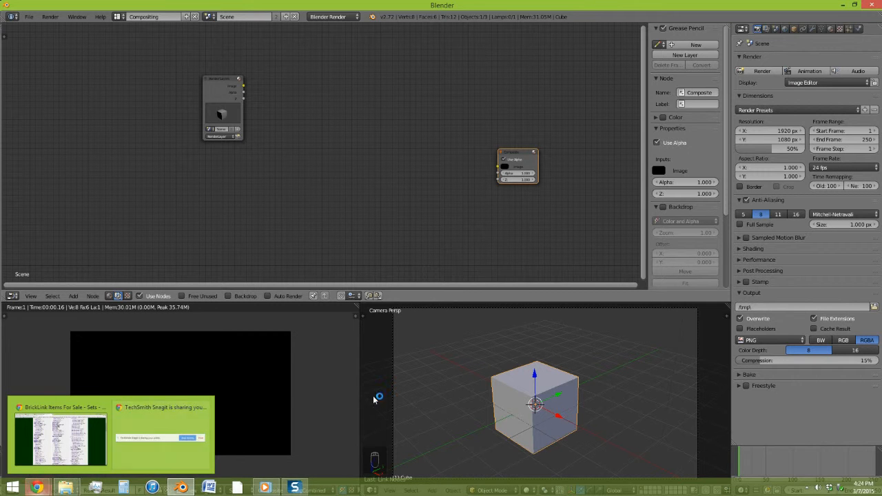
Add an Image input node and place it below the Render Layers node
middle_drag(251, 197, 274, 186)
click(73, 295)
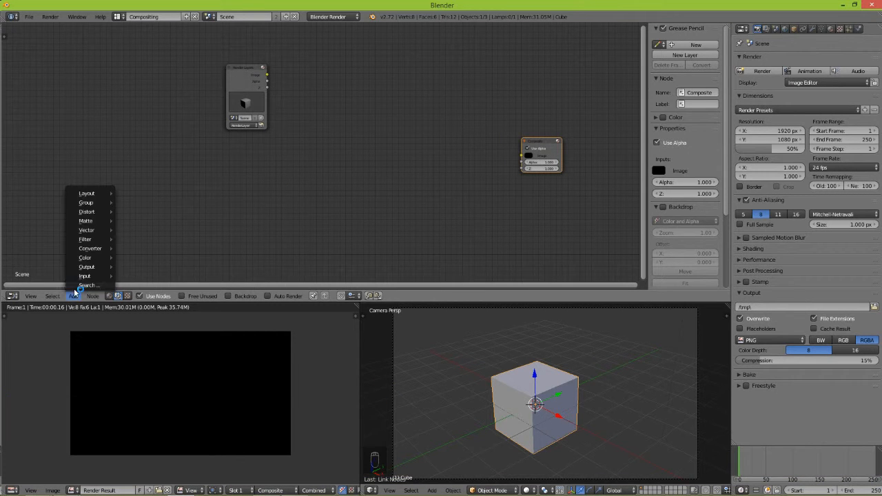
click(85, 282)
text(im)
click(106, 293)
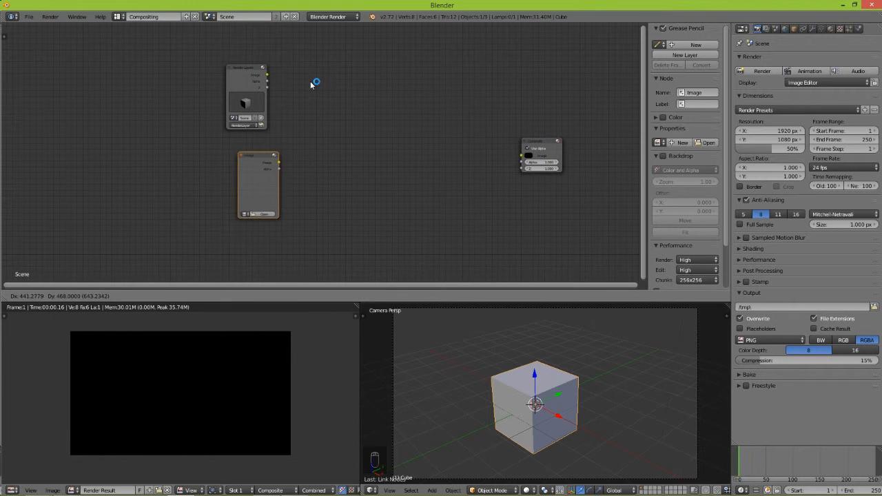
click(309, 81)
middle_drag(262, 222, 300, 189)
scroll(299, 188, up, 3)
drag(291, 131, 278, 140)
Load teleport.MP4 from the "starter vidios" folder into the Image node
click(284, 203)
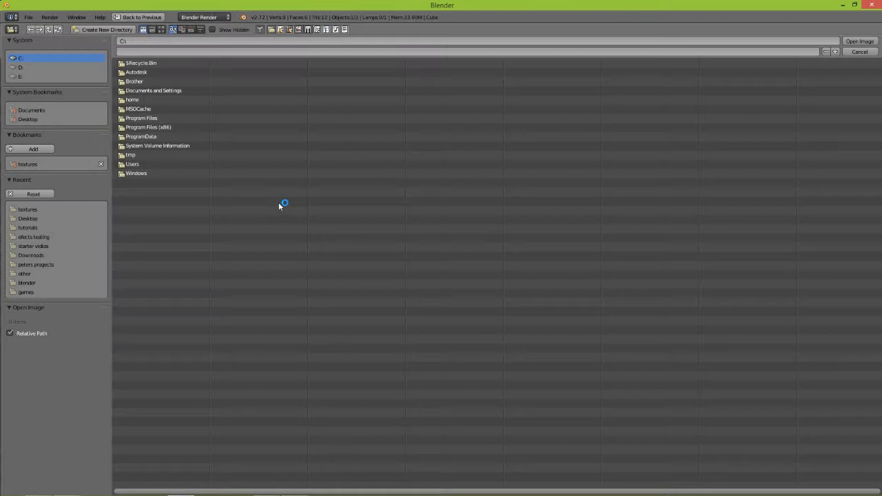
click(52, 206)
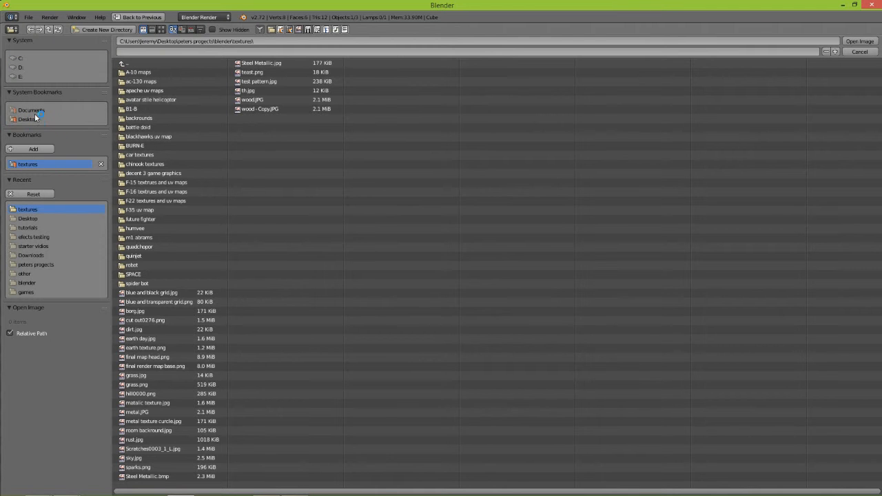
click(53, 245)
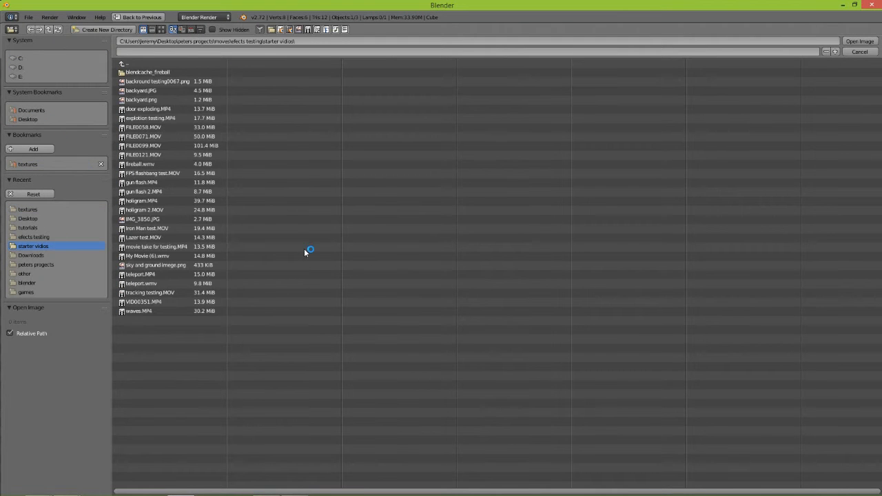
double_click(195, 275)
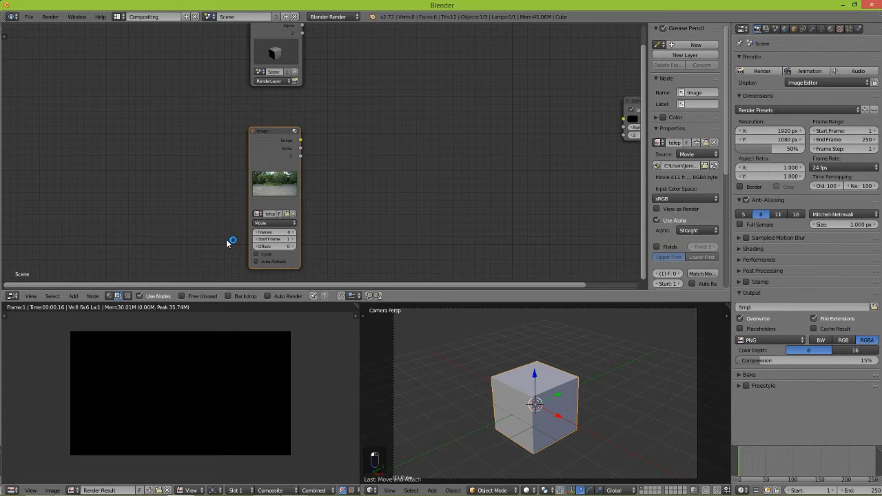
Duplicate the teleport.MP4 Image node and place the copy directly below the original
scroll(254, 214, down, 2)
middle_drag(256, 211, 281, 122)
middle_drag(386, 151, 376, 163)
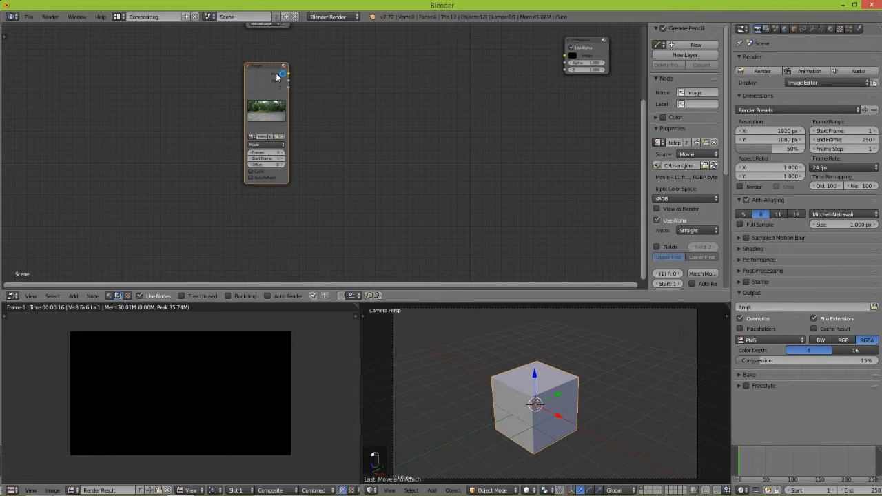
key(shift+d)
click(275, 205)
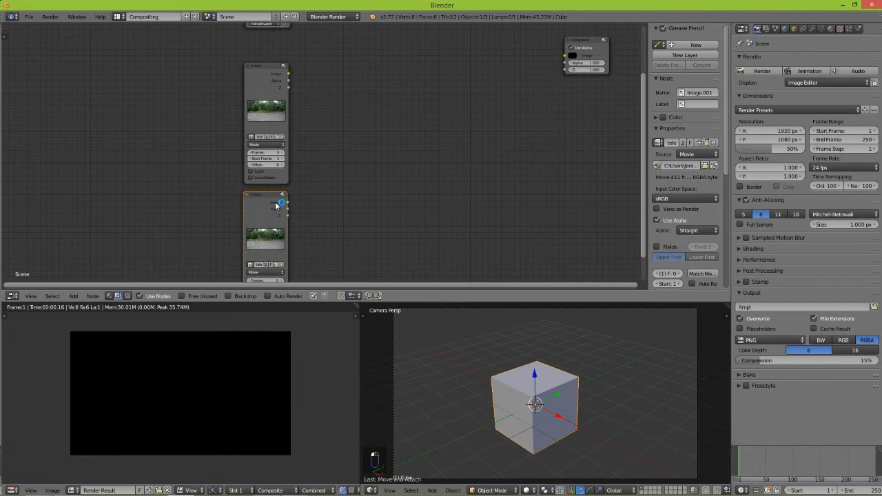
middle_drag(293, 212, 296, 188)
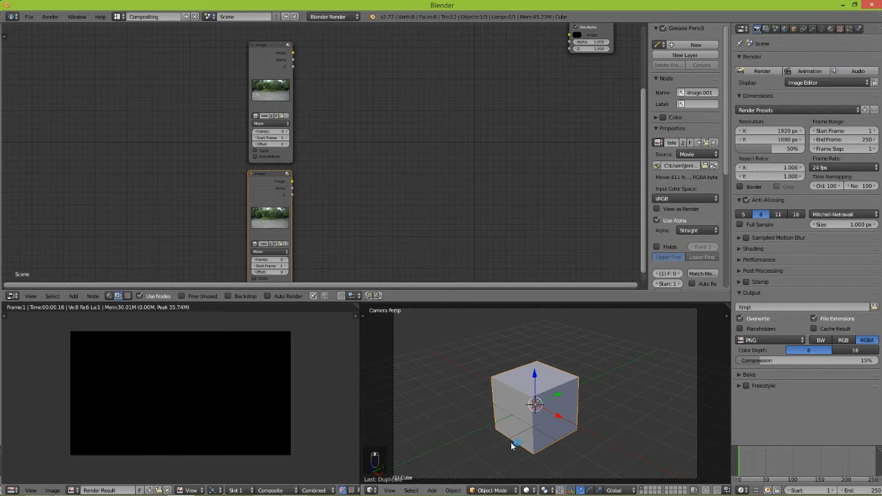
Enable background images for the 3D viewport and expand their settings
key(n)
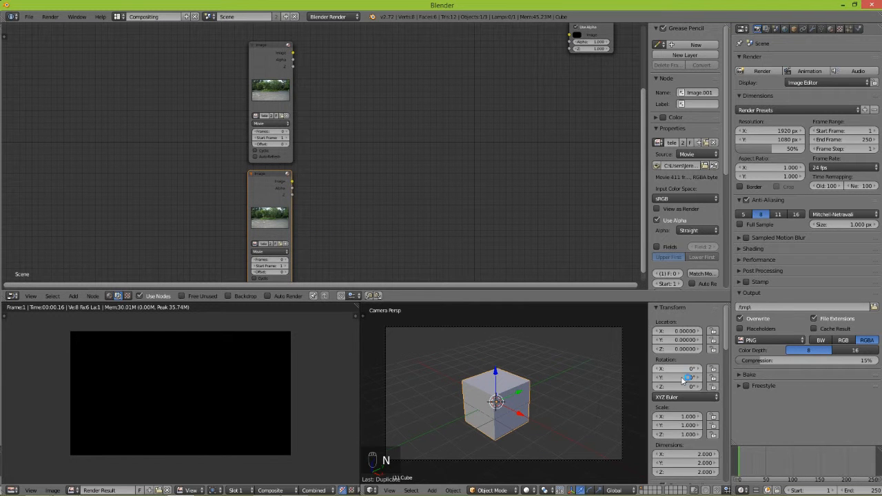
scroll(694, 420, down, 5)
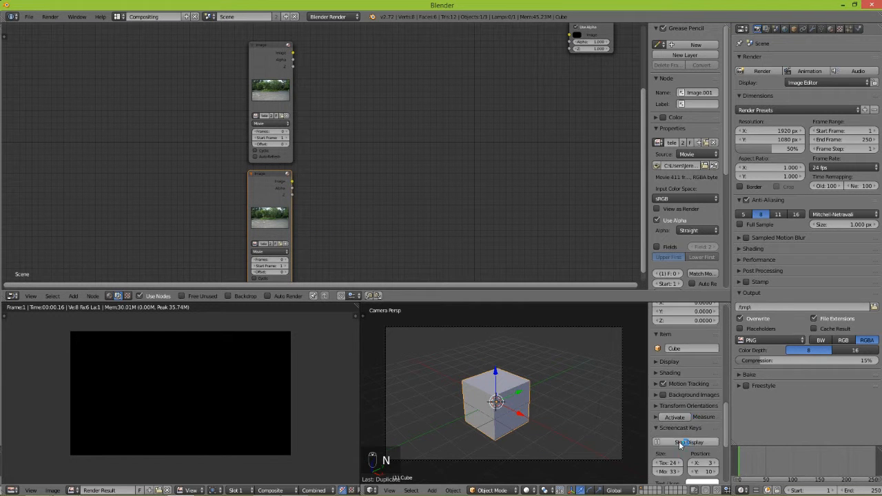
click(662, 397)
click(683, 396)
scroll(680, 399, down, 2)
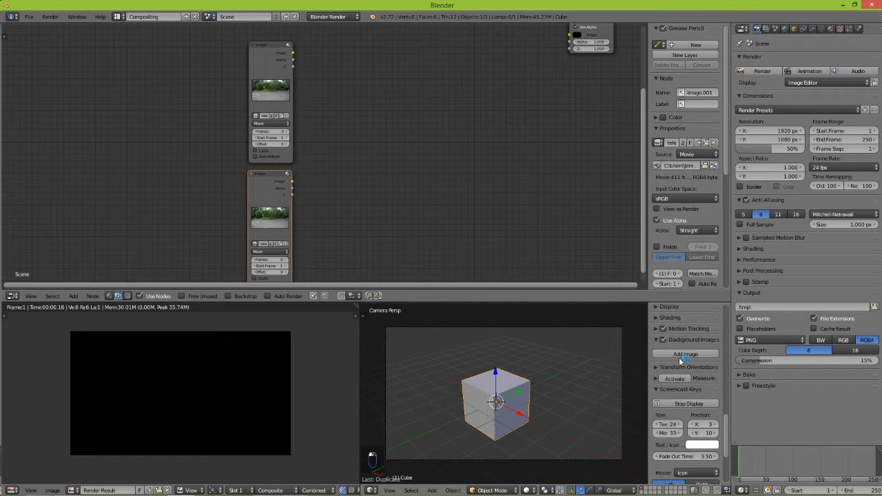
Add teleport.MP4 as the viewport background, matched to its movie length and with opacity set to 1.000
click(682, 354)
click(660, 407)
click(682, 319)
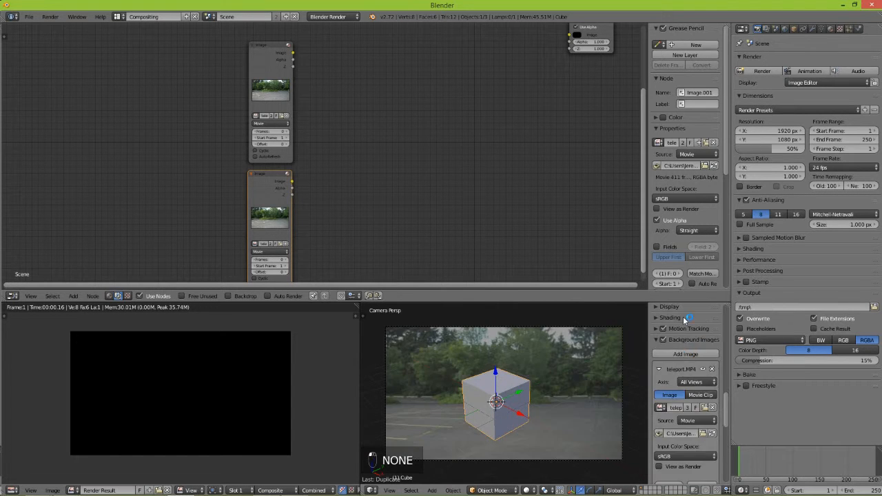
scroll(679, 416, down, 4)
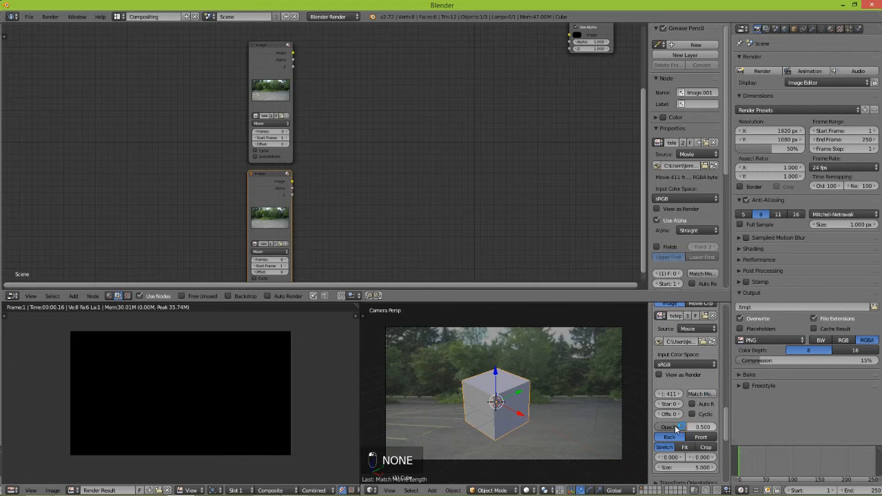
drag(676, 428, 720, 427)
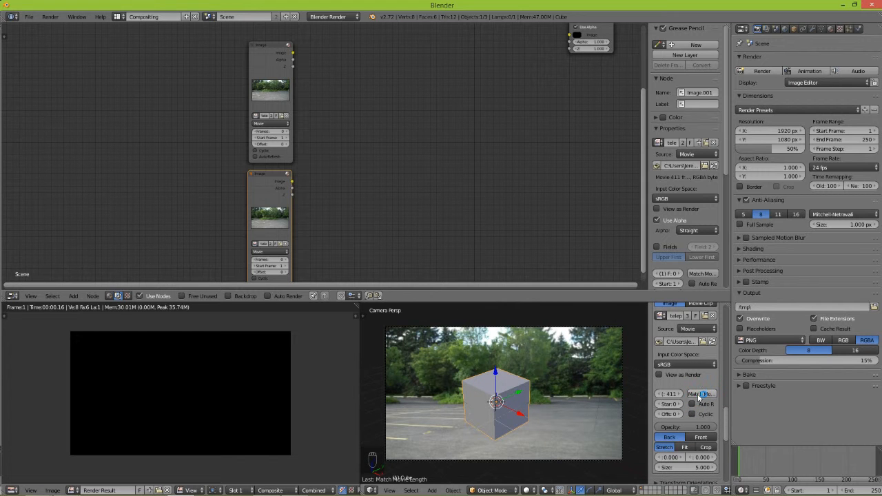
Set the scene's end frame to 411, the frame count of the background movie
click(663, 394)
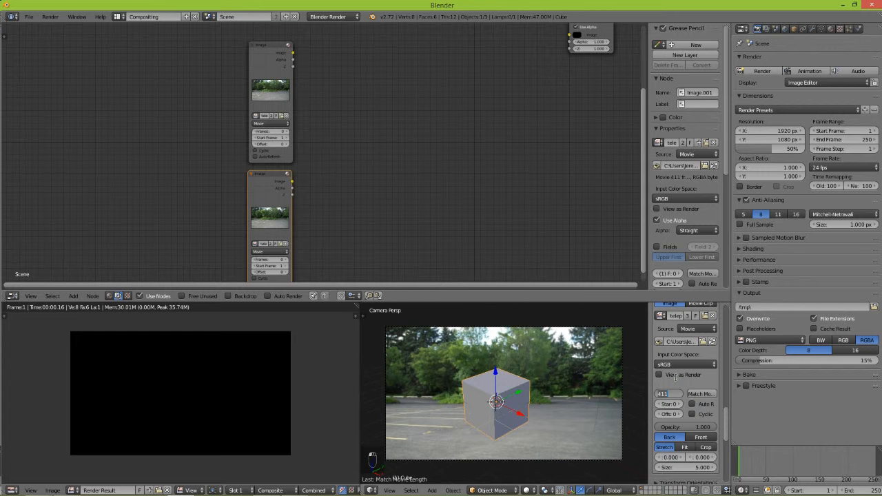
click(684, 385)
click(868, 490)
text(411)
key(Return)
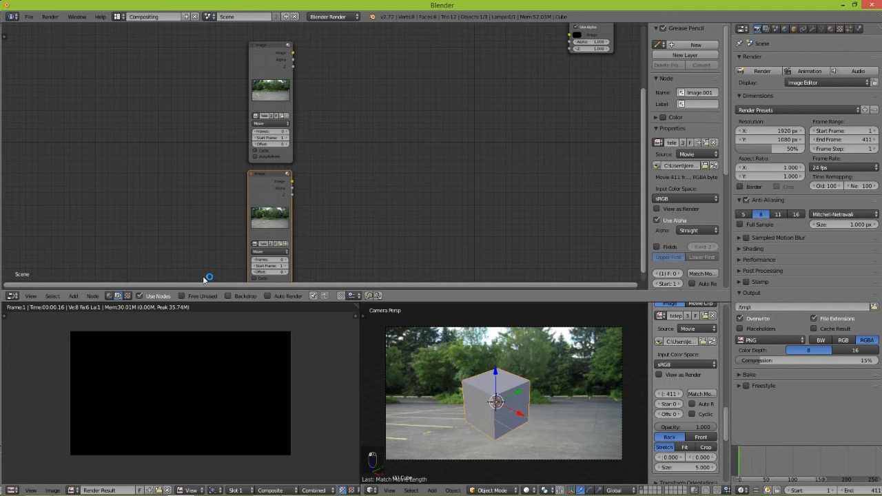
Set the duplicated Image node's Frames value to 411
middle_drag(236, 226, 222, 176)
scroll(248, 157, up, 4)
scroll(256, 149, down, 1)
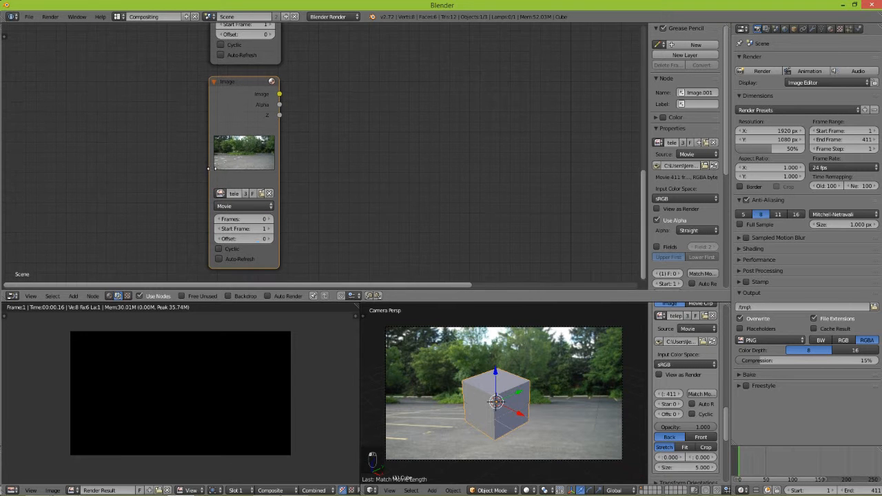
click(243, 218)
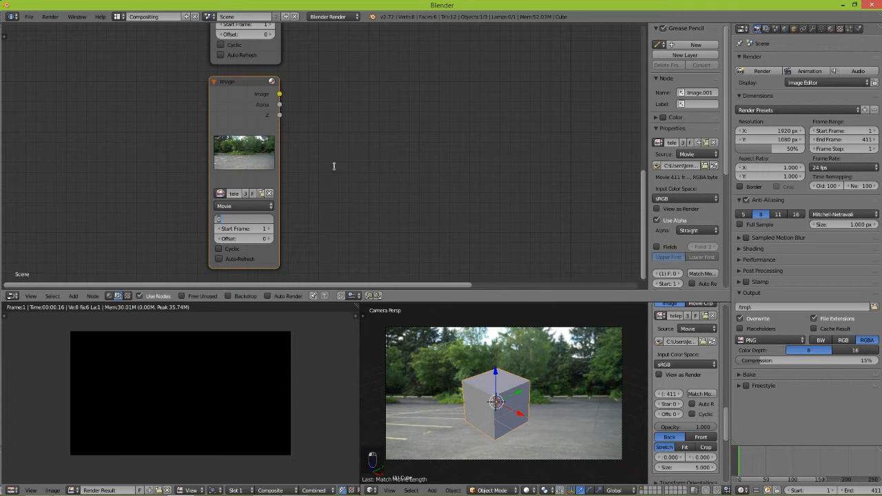
text(411)
key(Return)
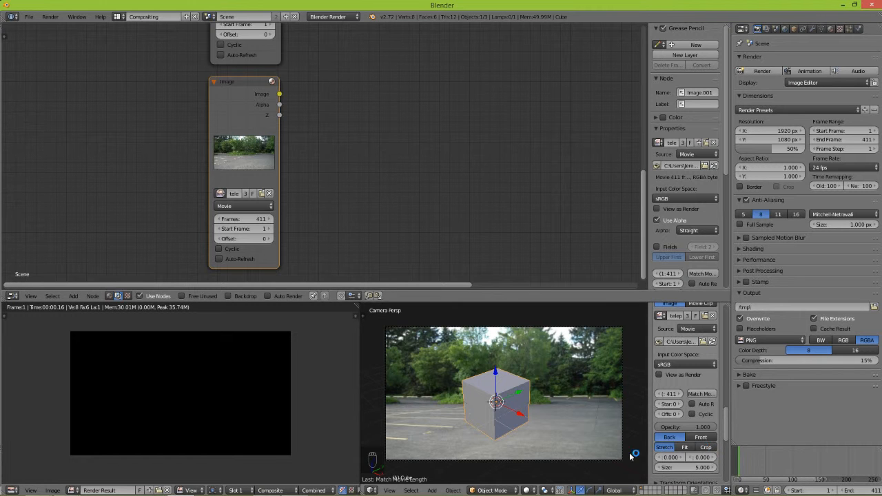
Move the timeline to frame 186 and switch the 3D viewport to the empty layer 2
middle_drag(303, 190, 327, 170)
scroll(328, 170, up, 2)
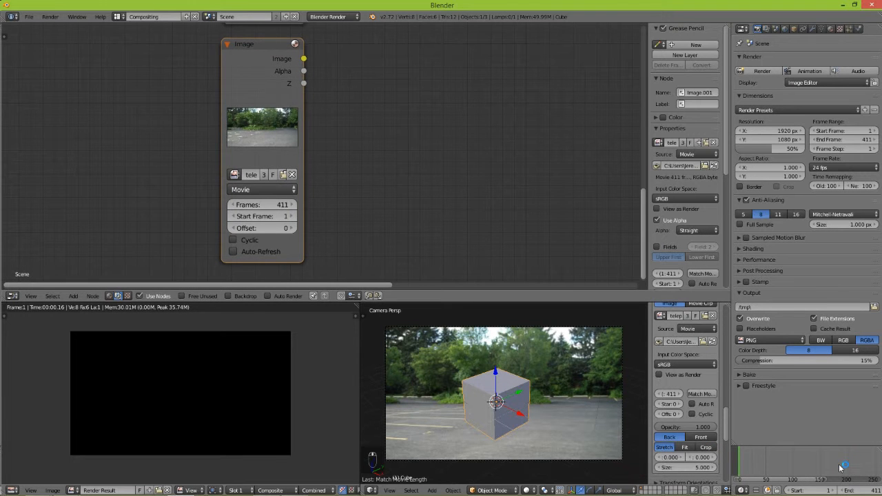
click(840, 468)
key(2)
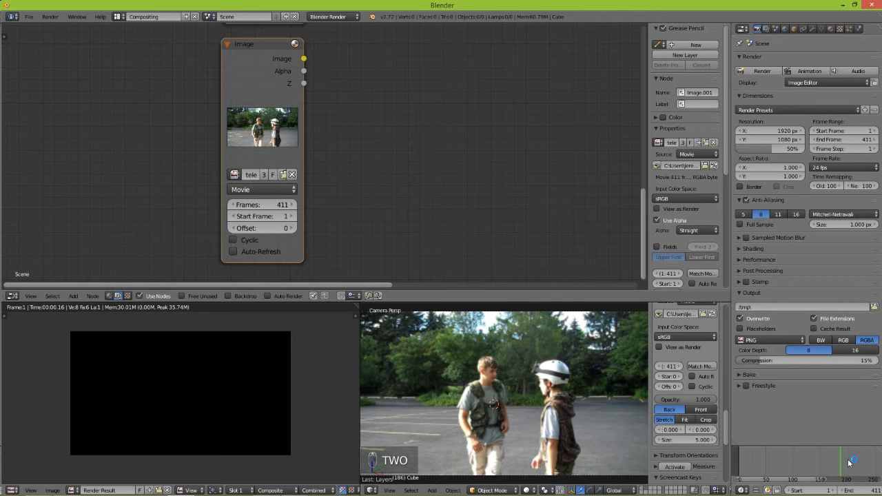
Move the timeline to frame 155 and add a Difference Key node beside the two movie Image nodes
drag(835, 456, 823, 456)
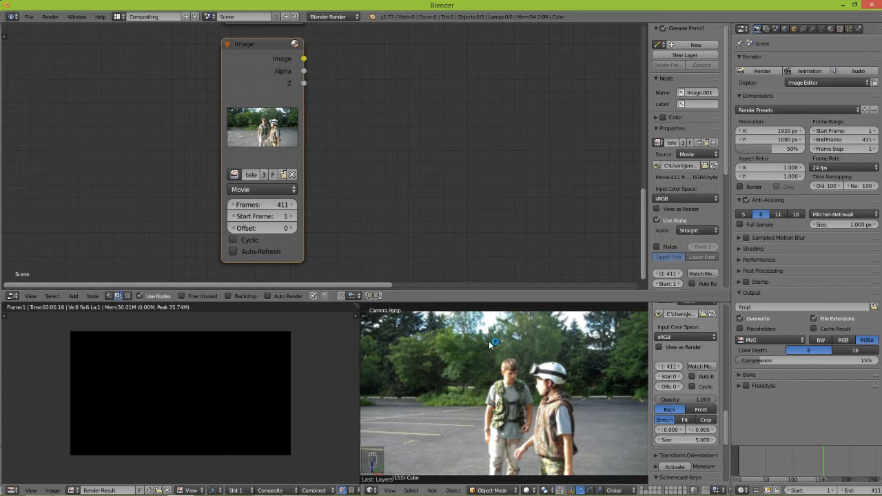
scroll(275, 149, down, 9)
middle_drag(290, 144, 240, 207)
scroll(200, 213, up, 1)
middle_drag(177, 218, 150, 237)
click(82, 295)
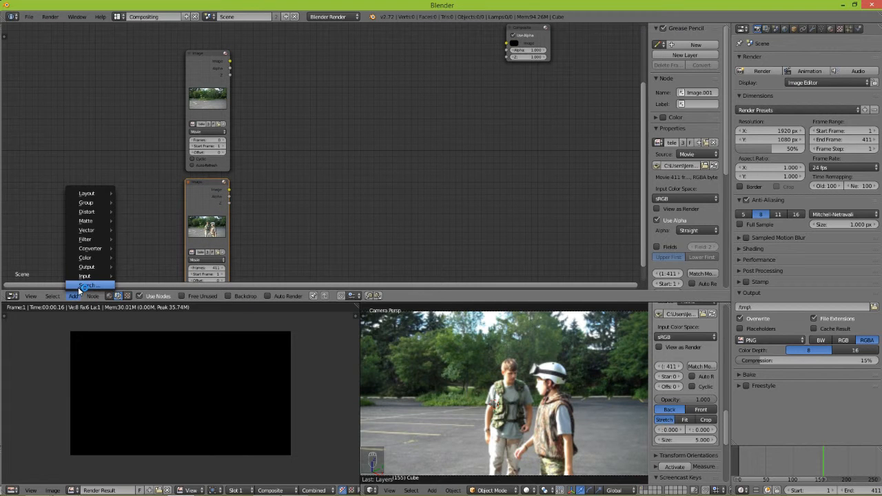
click(92, 284)
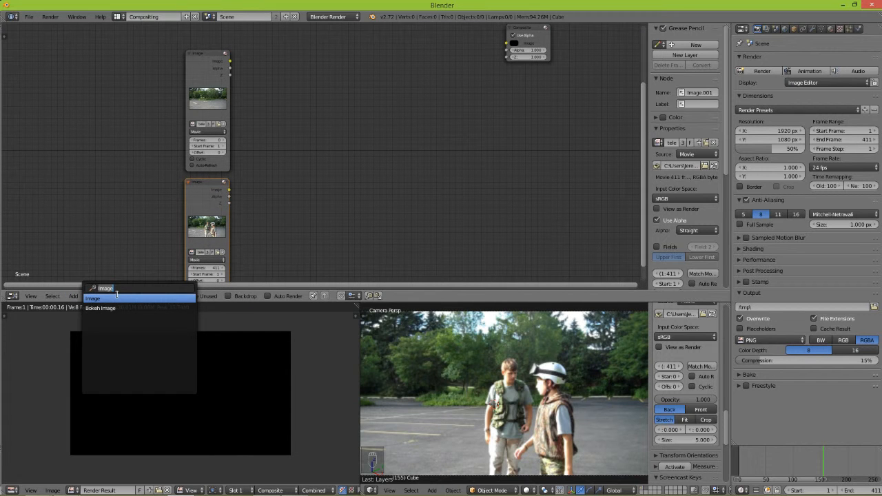
text(dif)
click(117, 298)
click(441, 76)
Connect the upper Image node to the Difference Key's Image 1 input and the lower Image node to Image 2
drag(229, 61, 348, 165)
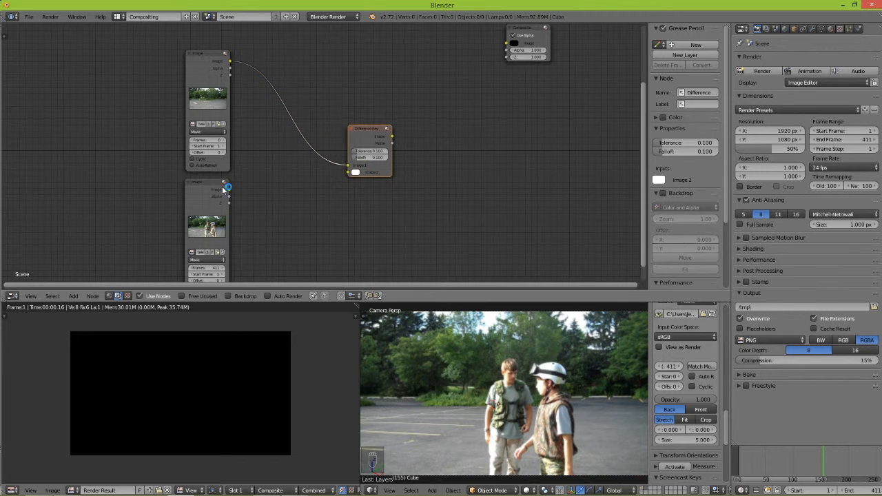
key(g)
click(253, 191)
mouse_move(231, 190)
mouse_down()
mouse_move(368, 187)
mouse_move(372, 173)
mouse_move(287, 193)
mouse_move(230, 191)
mouse_up()
Add a Split Viewer node beyond the Difference Key node
middle_drag(385, 172, 236, 222)
click(74, 296)
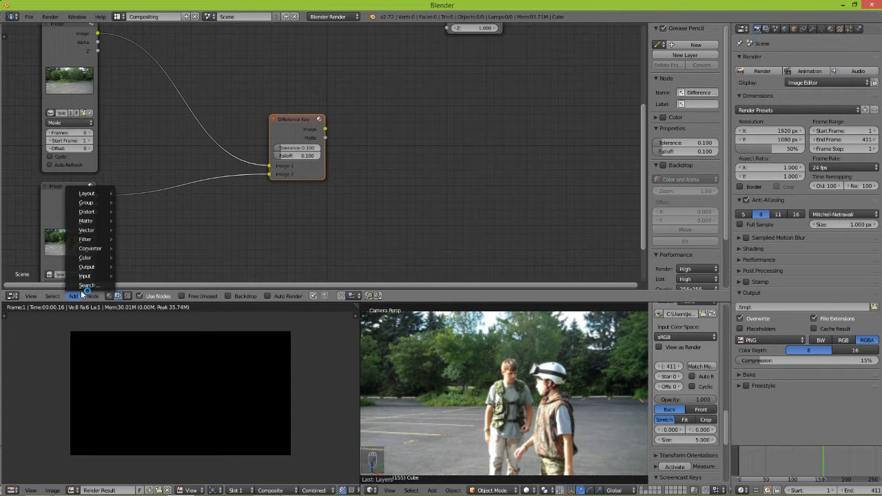
click(82, 286)
text(v)
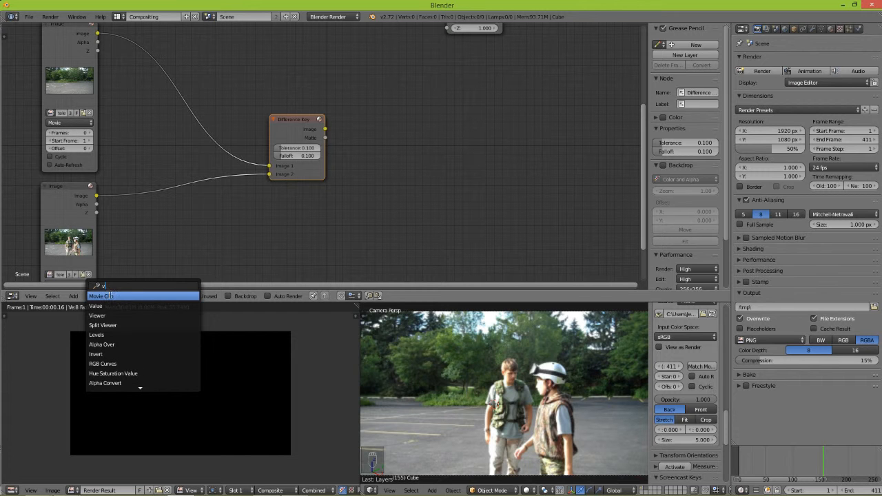
text(i)
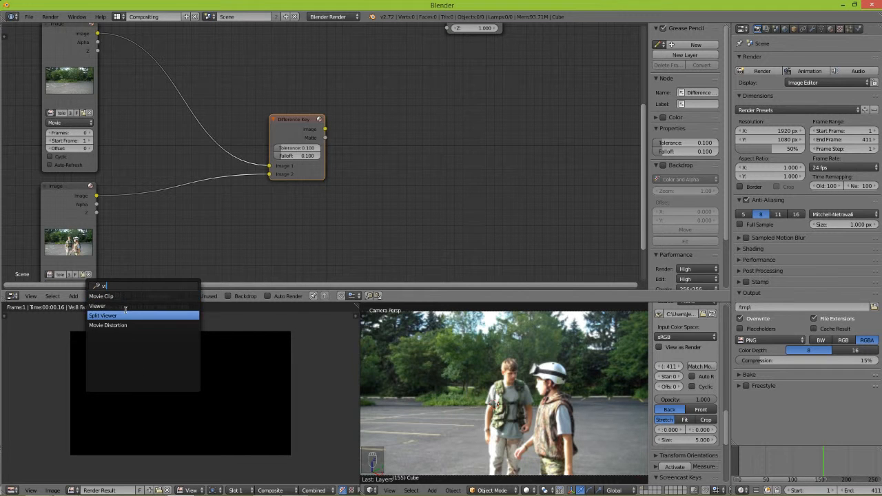
click(103, 315)
click(474, 150)
Connect the Difference Key's Matte output to the Split Viewer's first input and the lower Image node to its second input
drag(324, 129, 427, 187)
scroll(163, 160, down, 2)
drag(153, 173, 397, 172)
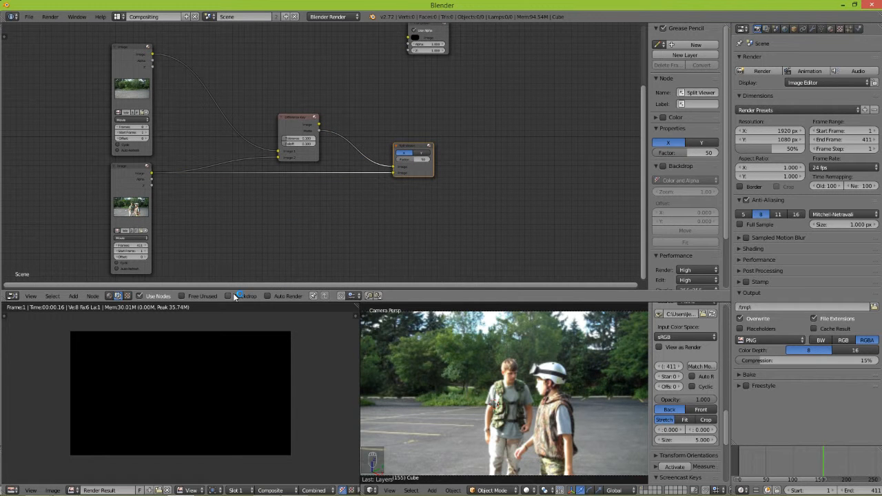
Enable the node editor's backdrop and set the Split Viewer's Factor to 100
click(256, 296)
scroll(344, 207, up, 4)
drag(350, 165, 386, 165)
scroll(320, 155, down, 2)
Fit the backdrop to the node editor and move it to an offset of X 2.000 and Y 5.000
click(699, 242)
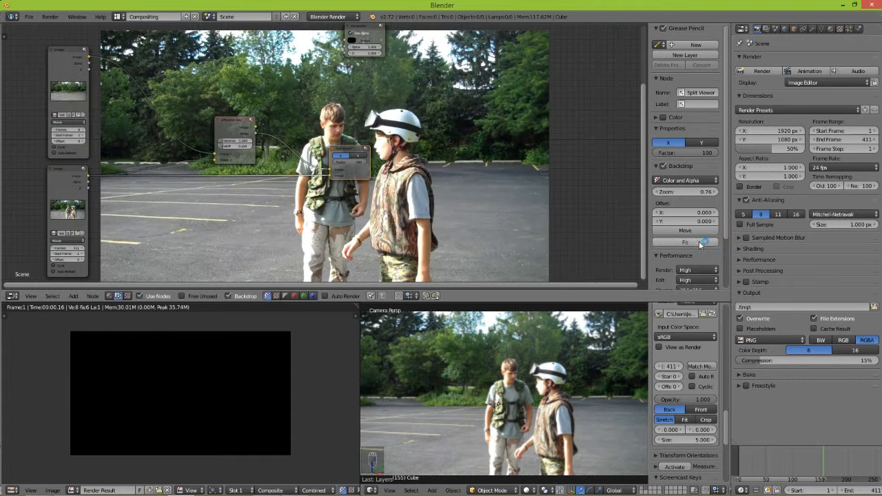
click(683, 230)
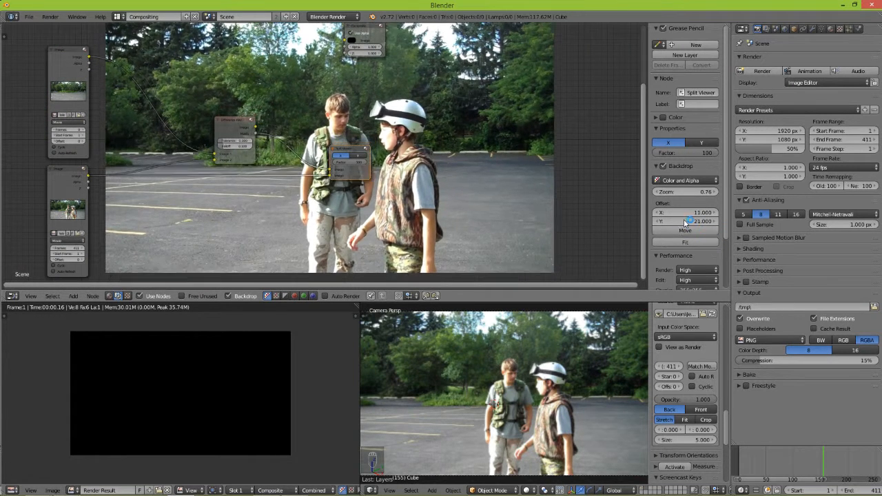
click(681, 230)
Set the Split Viewer's Factor to 0 to preview the other input on the backdrop
scroll(365, 187, up, 9)
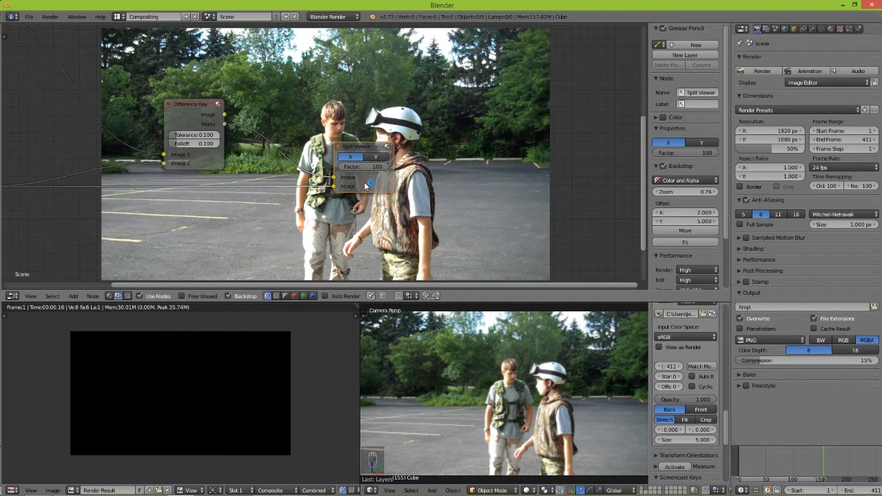
scroll(403, 172, up, 2)
scroll(403, 171, down, 3)
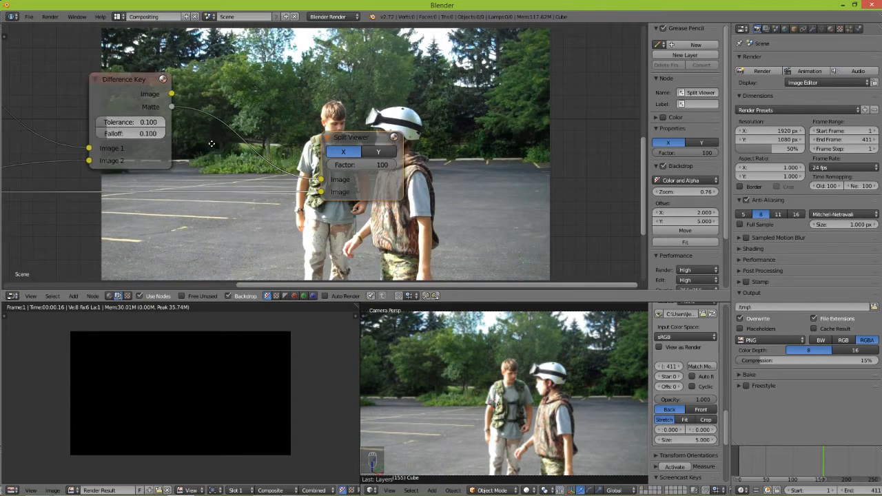
drag(403, 168, 332, 160)
Examine the matte on the backdrop and how the two Image nodes feed the Difference Key and Split Viewer
scroll(331, 160, down, 3)
middle_drag(335, 167, 211, 195)
scroll(166, 203, down, 3)
middle_drag(128, 196, 544, 163)
scroll(544, 163, up, 2)
middle_drag(341, 85, 300, 260)
scroll(313, 181, up, 3)
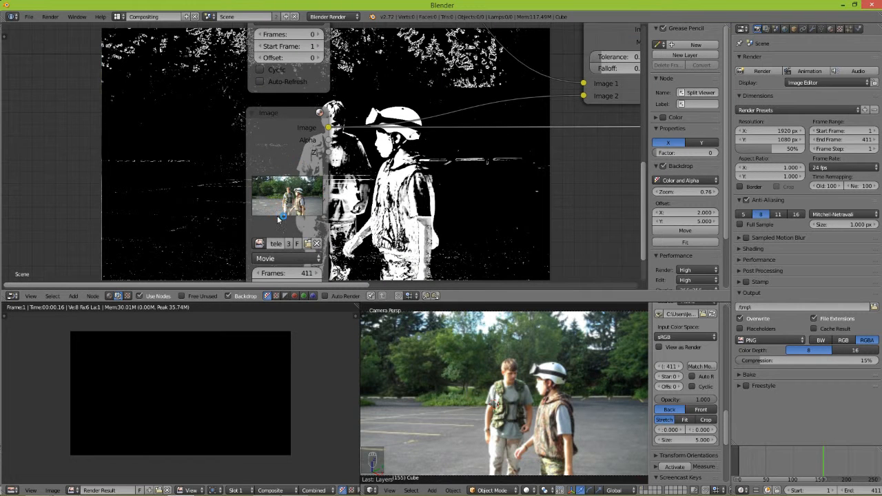
scroll(274, 157, down, 1)
middle_drag(275, 157, 279, 321)
scroll(285, 83, up, 2)
scroll(452, 152, down, 1)
middle_drag(452, 151, 428, 150)
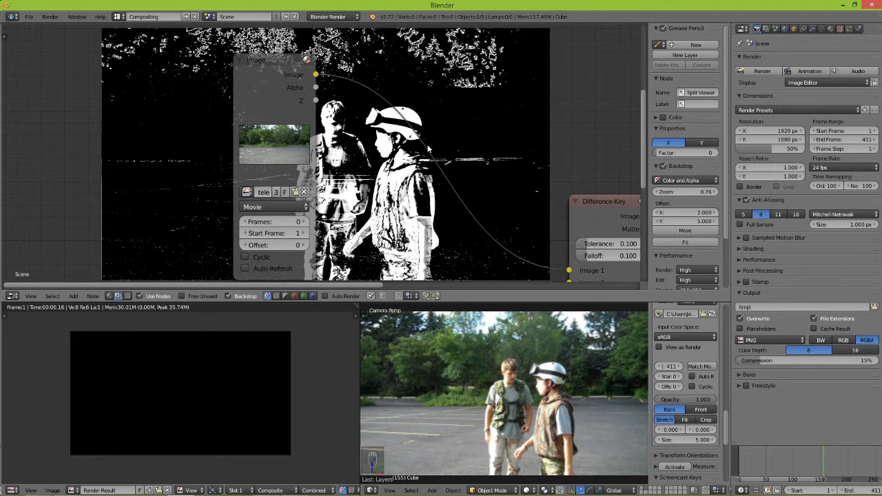
scroll(428, 148, down, 4)
middle_drag(419, 142, 245, 127)
scroll(372, 131, down, 1)
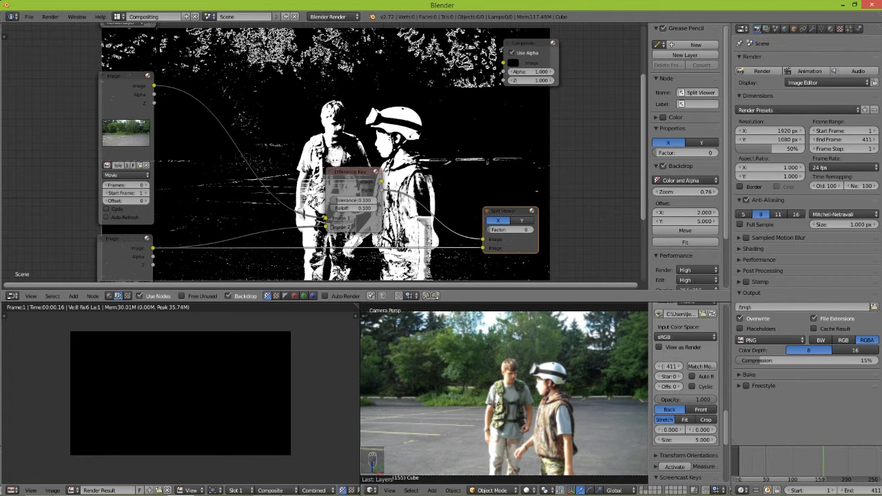
middle_drag(379, 147, 238, 97)
middle_drag(180, 130, 298, 96)
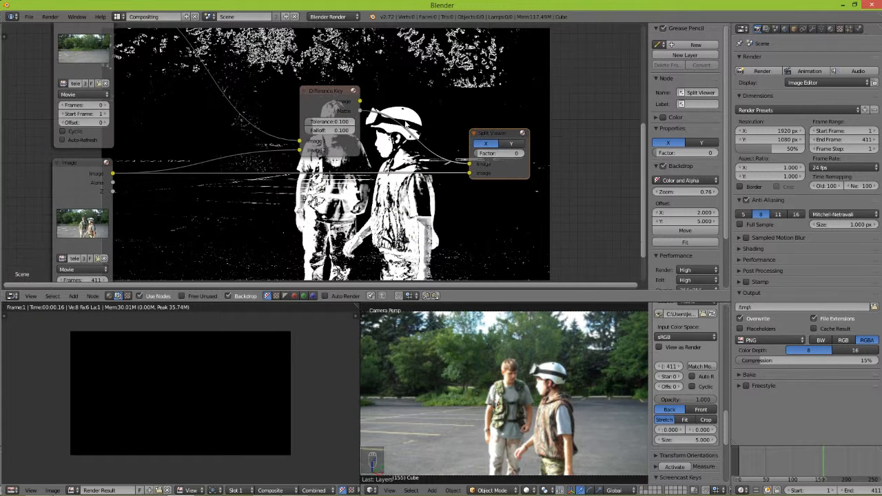
Move the Split Viewer node slightly closer to and further below the Difference Key node
drag(510, 133, 483, 156)
middle_drag(483, 156, 464, 172)
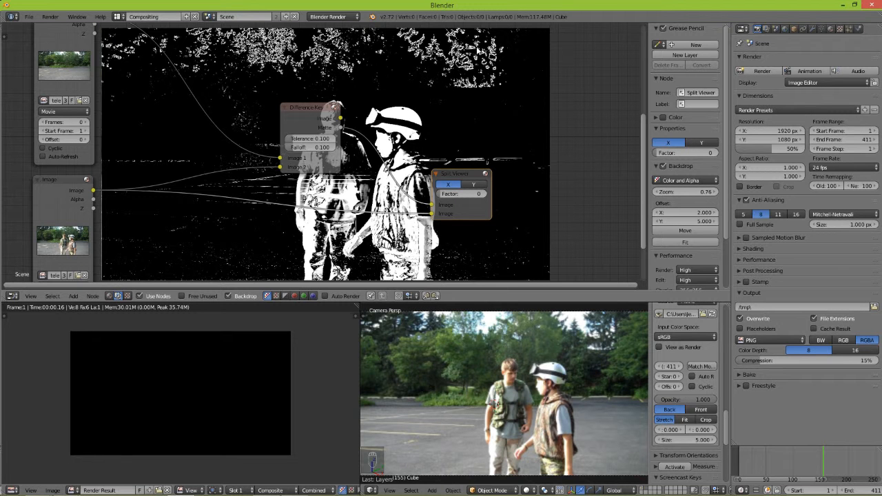
scroll(363, 80, down, 2)
middle_drag(363, 80, 262, 199)
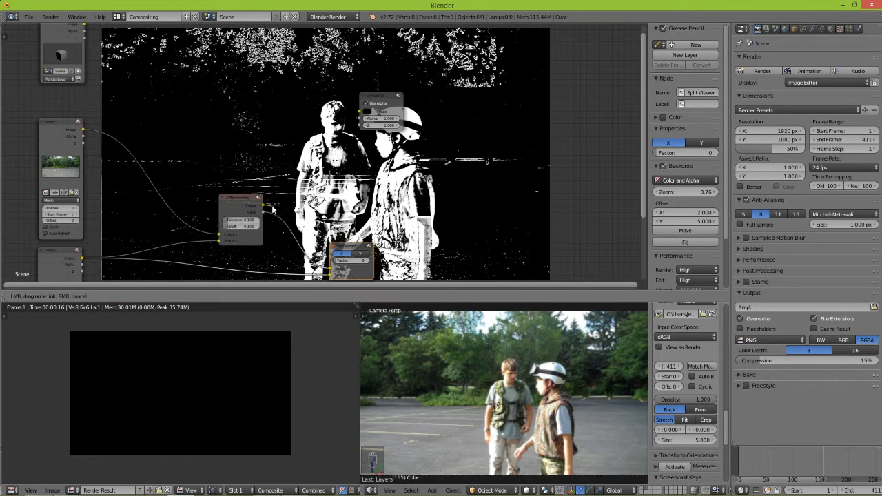
middle_drag(302, 181, 400, 113)
scroll(316, 177, up, 2)
middle_drag(269, 175, 283, 168)
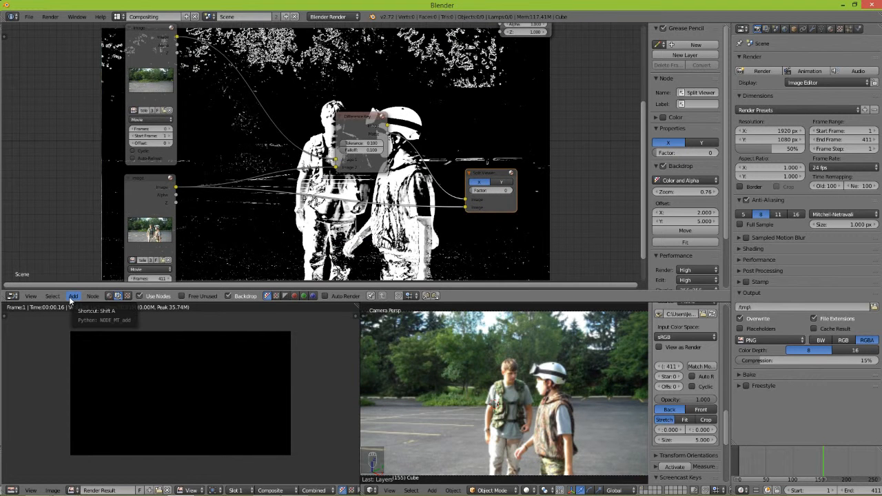
Add a Blur node on the link between the upper Image node and the Difference Key's Image 1 input
click(73, 296)
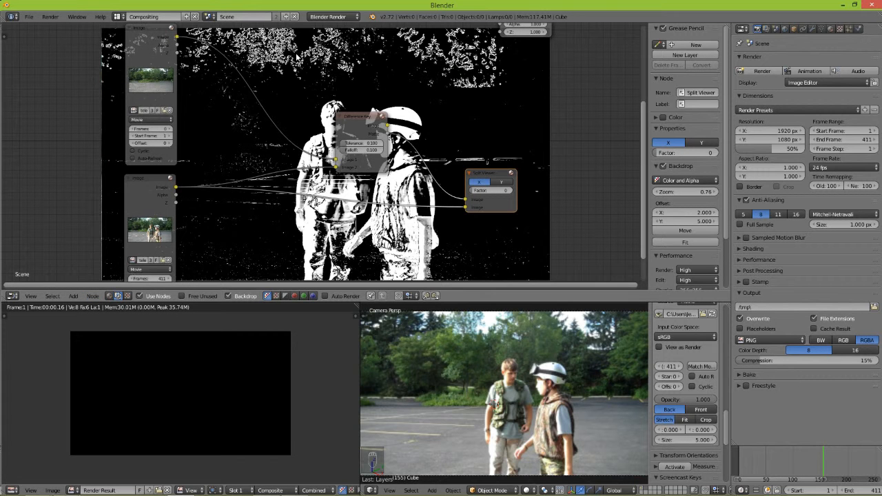
click(73, 297)
click(79, 284)
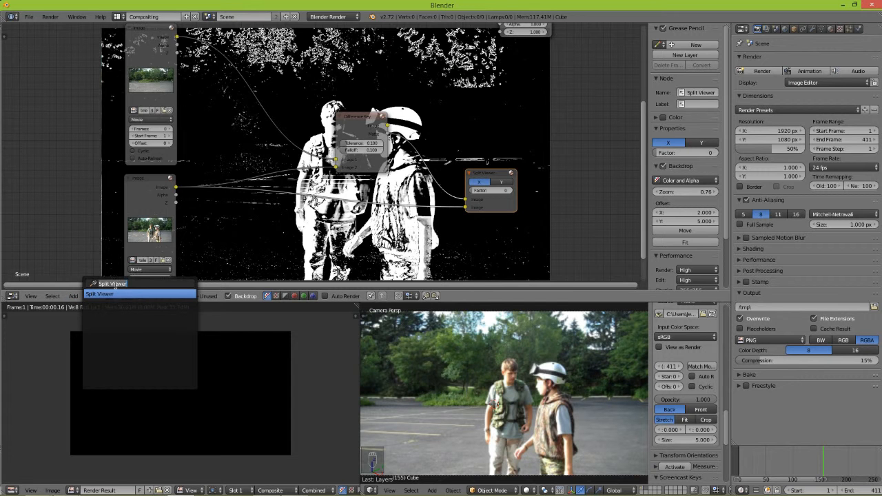
text(blur)
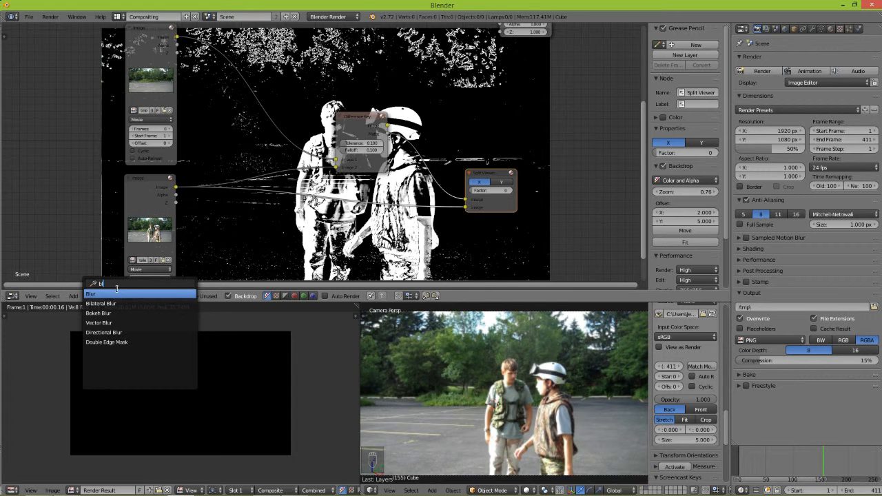
key(Return)
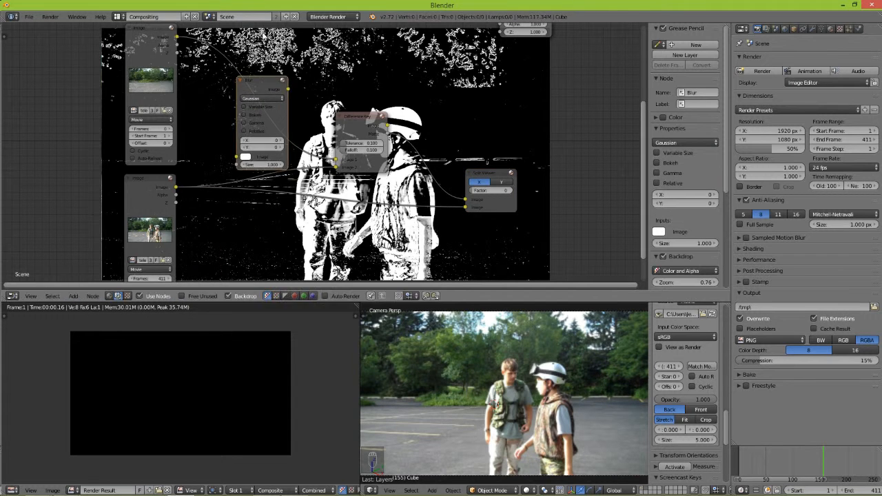
click(266, 83)
Duplicate the Blur node onto the link between the lower Image node and the Difference Key's Image 2 input
middle_drag(255, 145, 276, 83)
key(shift+d)
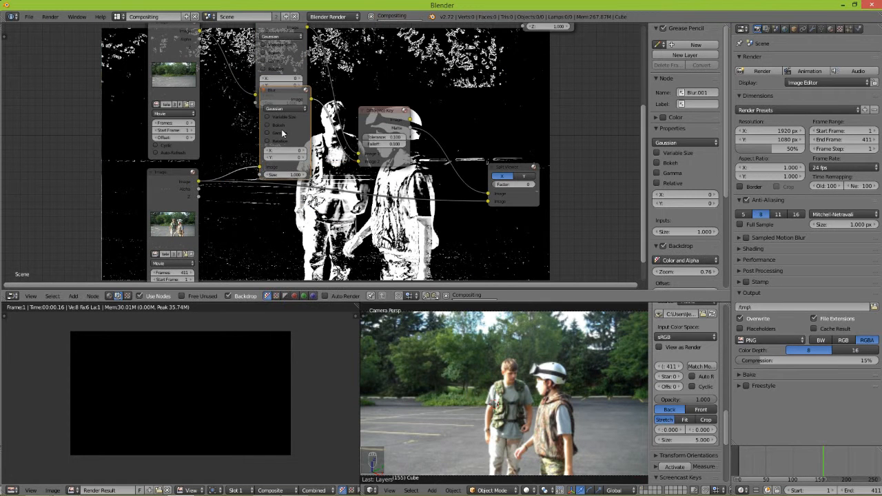
click(273, 197)
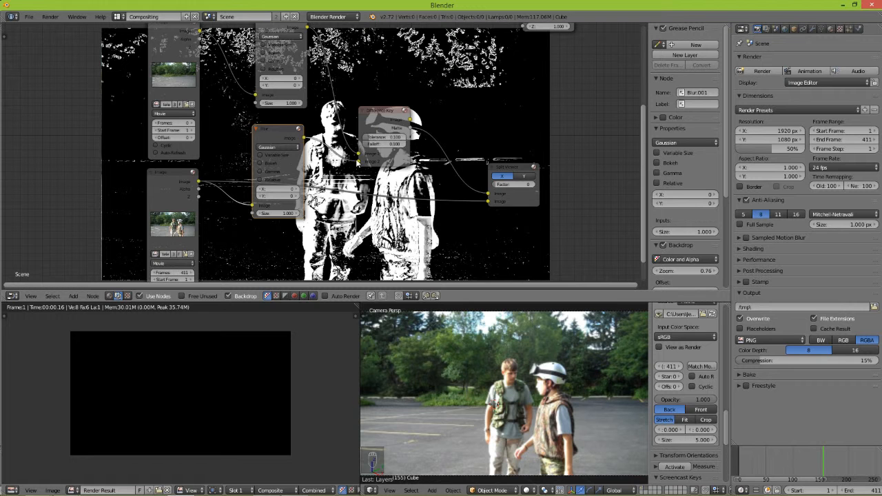
Set the duplicated Blur node's X and Y values to 6
middle_drag(306, 168, 296, 187)
click(286, 215)
click(286, 215)
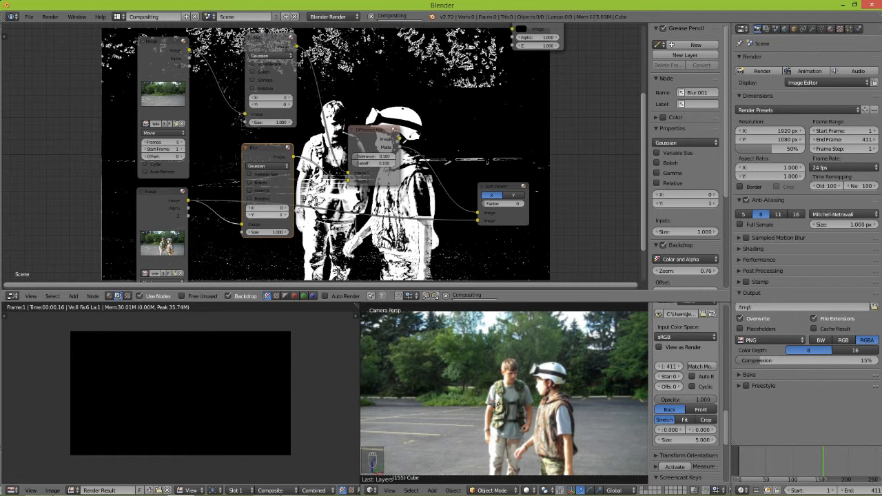
click(286, 215)
click(286, 215)
click(286, 215)
click(286, 215)
click(286, 208)
click(286, 208)
click(286, 208)
click(286, 208)
click(286, 208)
click(285, 208)
Set the original, upper Blur node's X and Y values to 6
middle_drag(297, 102, 292, 140)
click(283, 142)
click(283, 142)
click(283, 142)
click(283, 142)
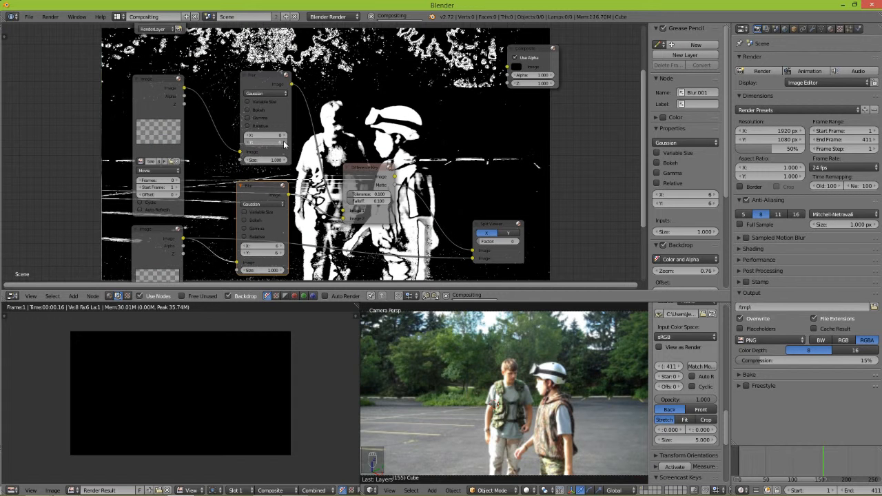
click(283, 142)
click(283, 142)
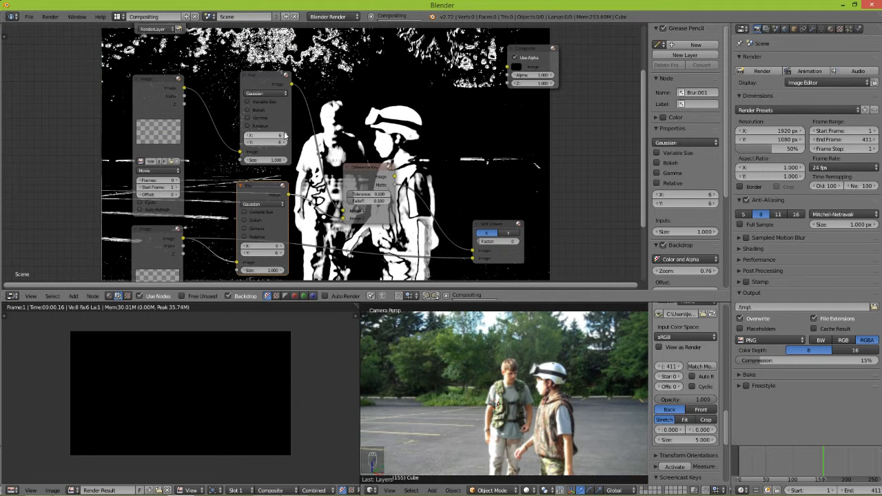
Try the Difference Key with a Tolerance of 0.000
middle_drag(553, 97, 312, 74)
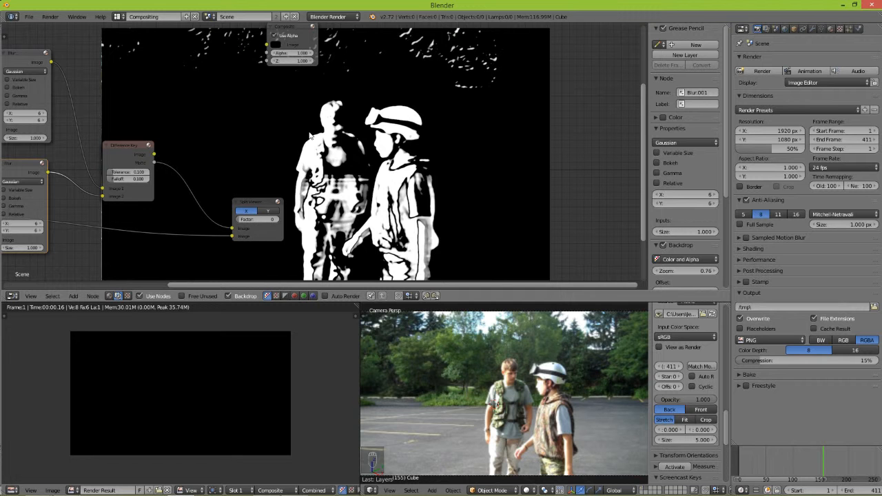
scroll(233, 143, down, 3)
middle_drag(173, 162, 291, 159)
scroll(292, 159, up, 8)
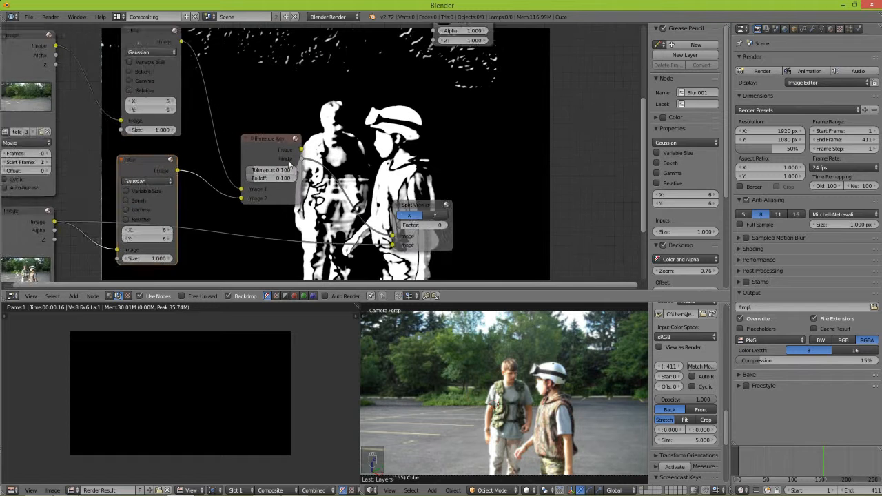
scroll(295, 162, up, 4)
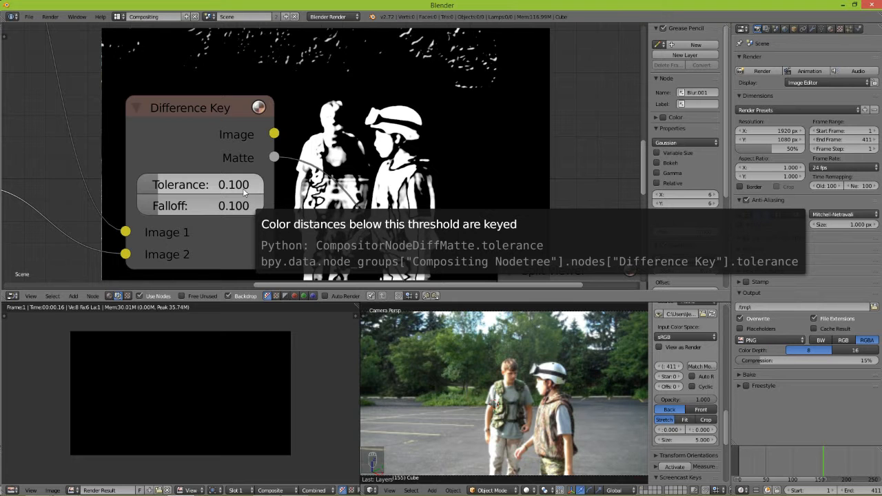
drag(244, 192, 135, 184)
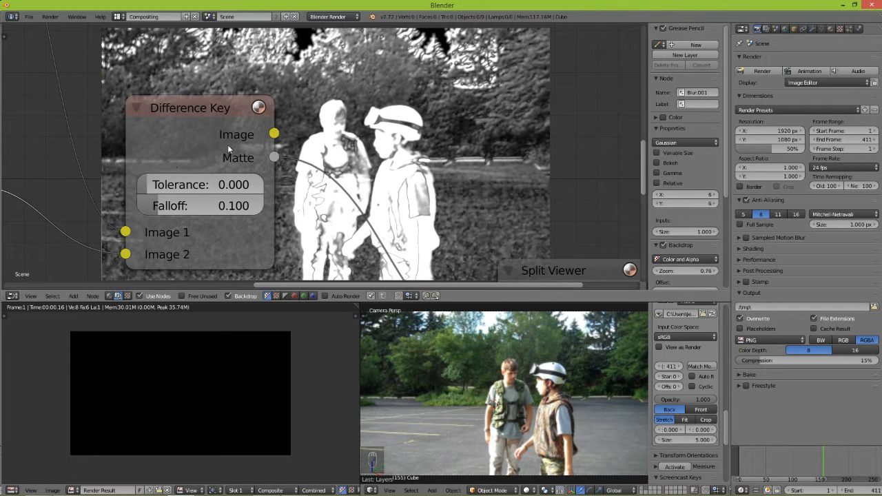
Set the Difference Key's Tolerance to 0.109 and raise its Falloff to 1.000
drag(232, 184, 252, 185)
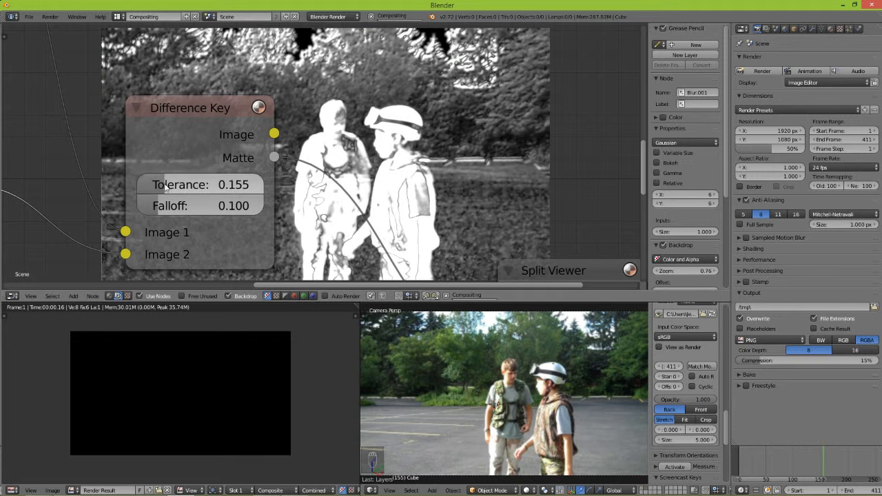
drag(165, 185, 182, 210)
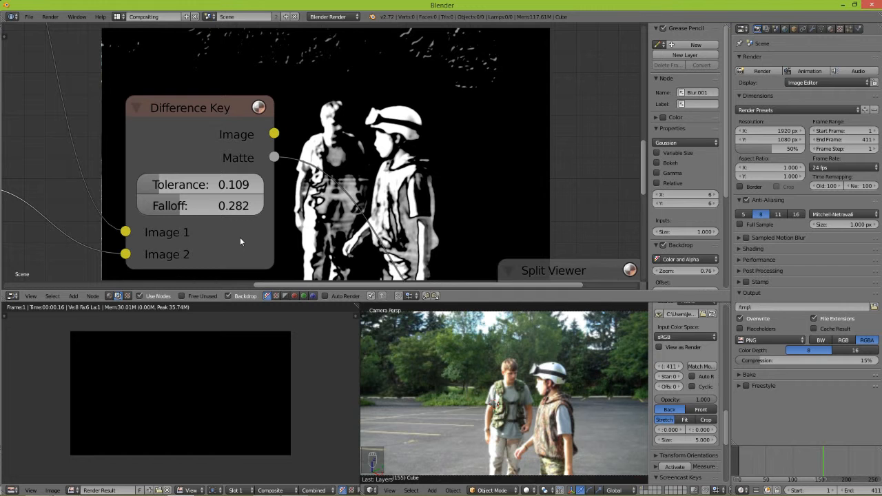
drag(219, 210, 312, 210)
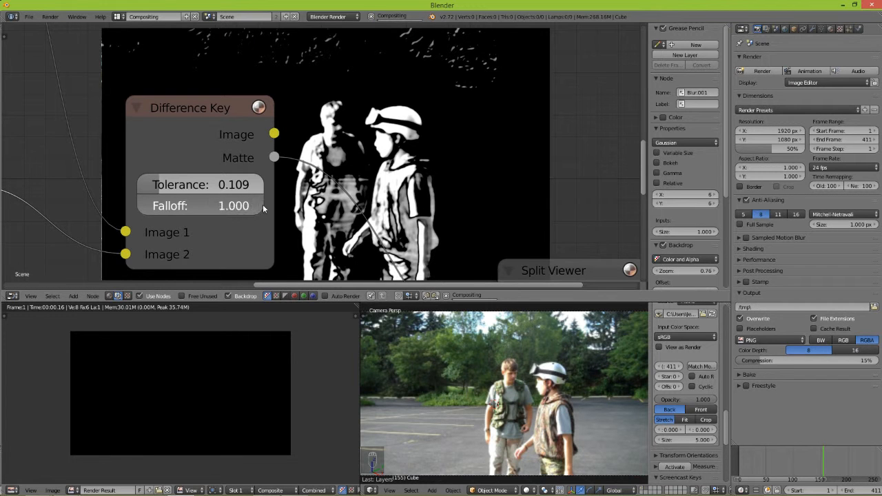
Set the Difference Key's Tolerance to 0.145 and Falloff to 0.327, and move the Split Viewer node downward out of the way
drag(234, 206, 188, 186)
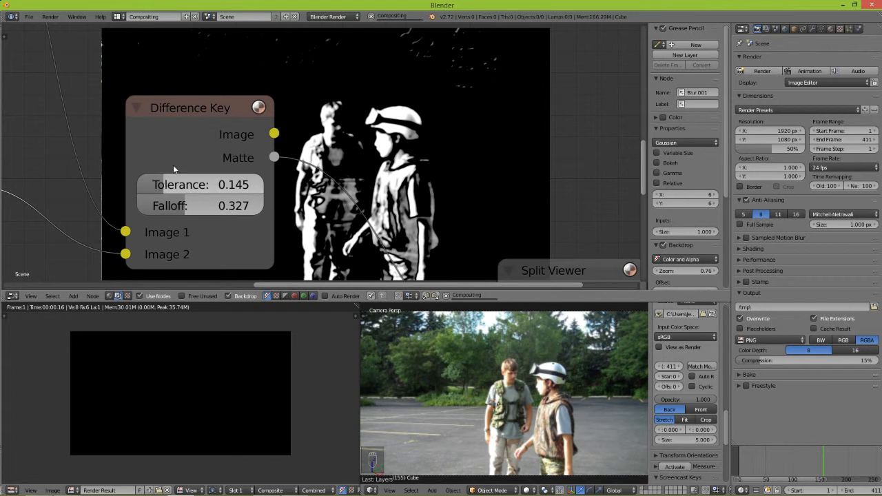
middle_drag(486, 85, 360, 84)
scroll(437, 115, down, 1)
scroll(436, 115, down, 1)
middle_drag(414, 113, 369, 68)
scroll(311, 164, down, 4)
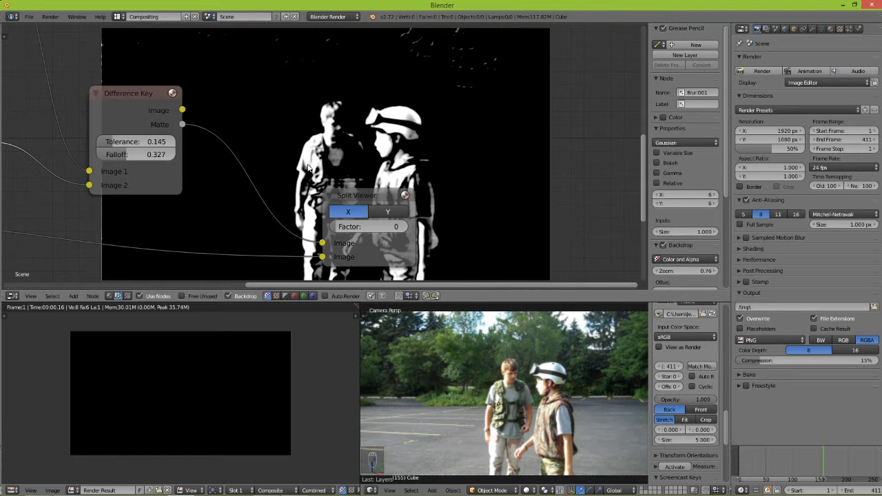
scroll(312, 165, down, 3)
drag(326, 181, 335, 235)
Add a Mix node near the Composite node and shift the Composite node aside to make room
click(74, 295)
click(76, 283)
text(mix)
key(Return)
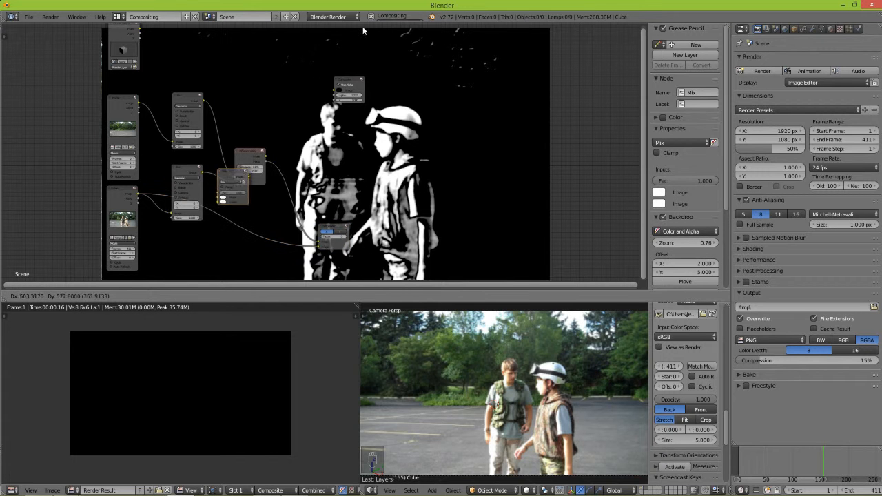
click(328, 93)
drag(348, 84, 384, 96)
Link the upper movie's Image output to the Mix node's first Image input and the Difference Key's Matte to its Fac input
scroll(218, 153, up, 2)
middle_drag(208, 162, 228, 187)
scroll(216, 196, up, 4)
drag(70, 160, 391, 178)
middle_drag(123, 211, 213, 129)
middle_drag(416, 180, 304, 186)
scroll(304, 186, up, 1)
drag(372, 44, 403, 86)
drag(295, 208, 370, 131)
Add a Translate node below the Mix node
scroll(73, 142, down, 2)
middle_drag(73, 142, 118, 100)
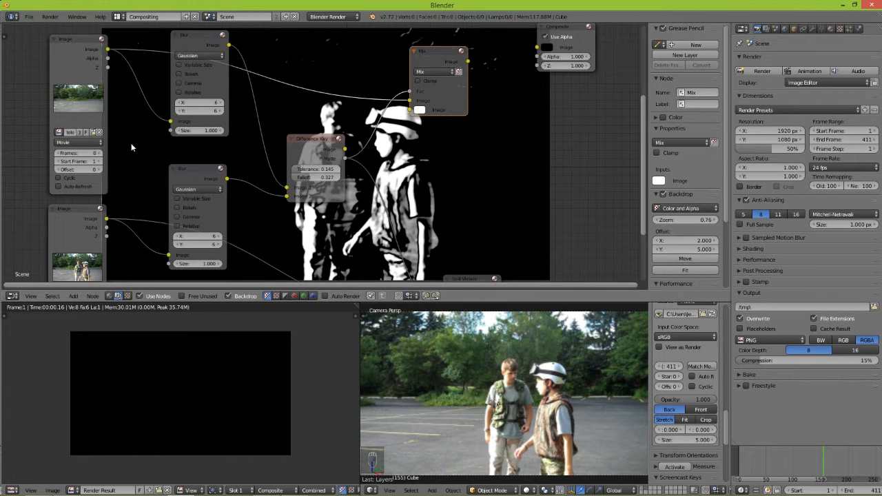
click(73, 295)
click(79, 285)
text(Mix)
text(tr)
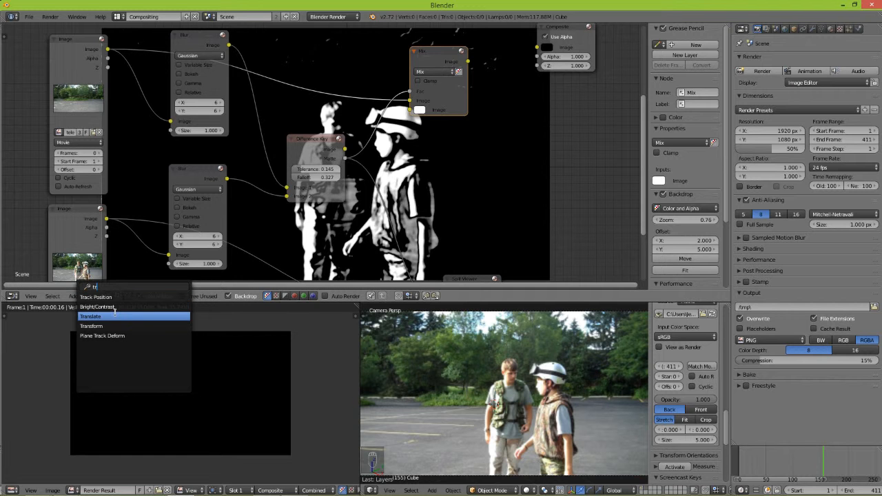
click(114, 311)
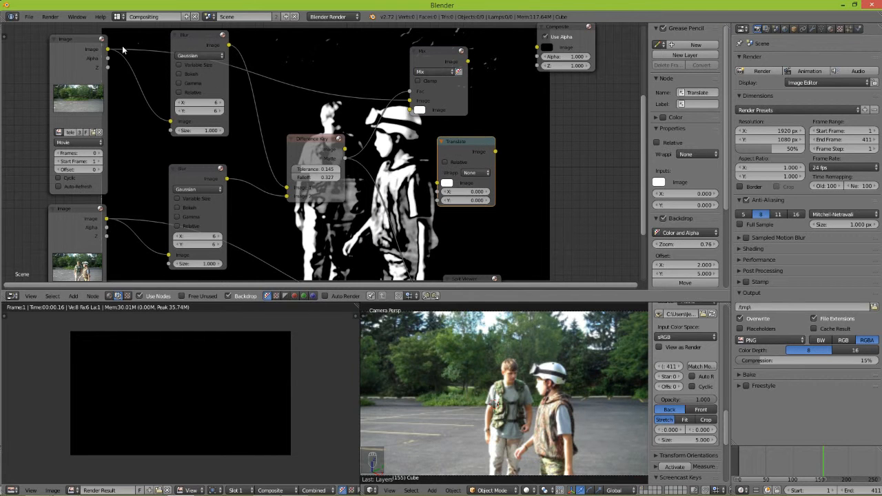
Link the upper movie's Image through the Translate node into the Mix node's second Image input, and arrange Translate directly above the Difference Key
drag(108, 51, 438, 183)
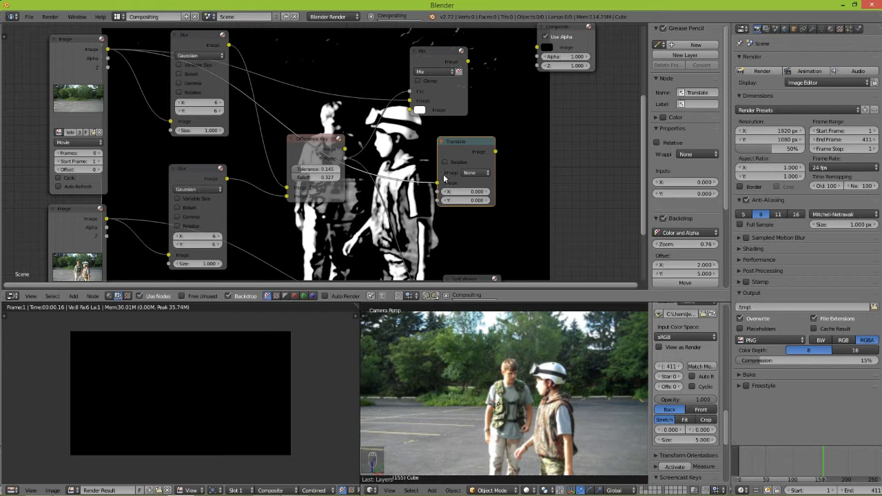
drag(462, 150, 409, 110)
drag(280, 105, 301, 110)
middle_drag(345, 126, 291, 149)
scroll(291, 148, up, 2)
drag(276, 169, 256, 228)
middle_drag(417, 176, 362, 161)
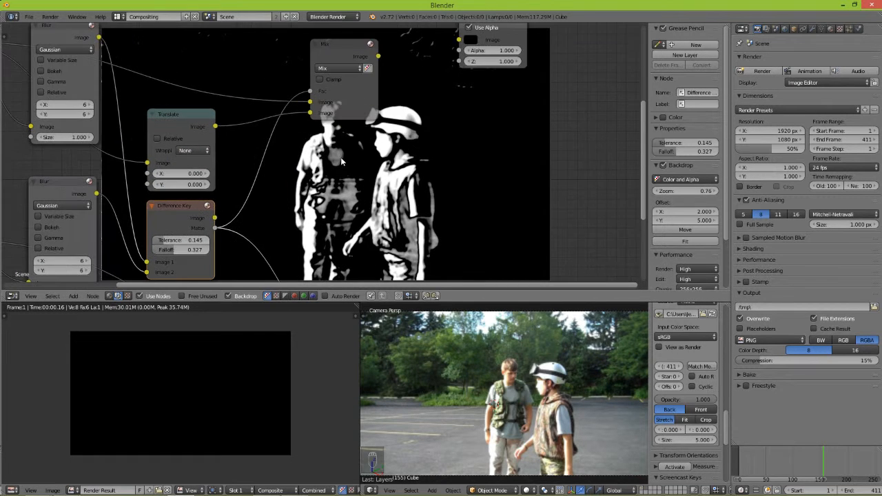
Link the Mix node's Image output to the Composite node's Image input
middle_drag(285, 160, 497, 201)
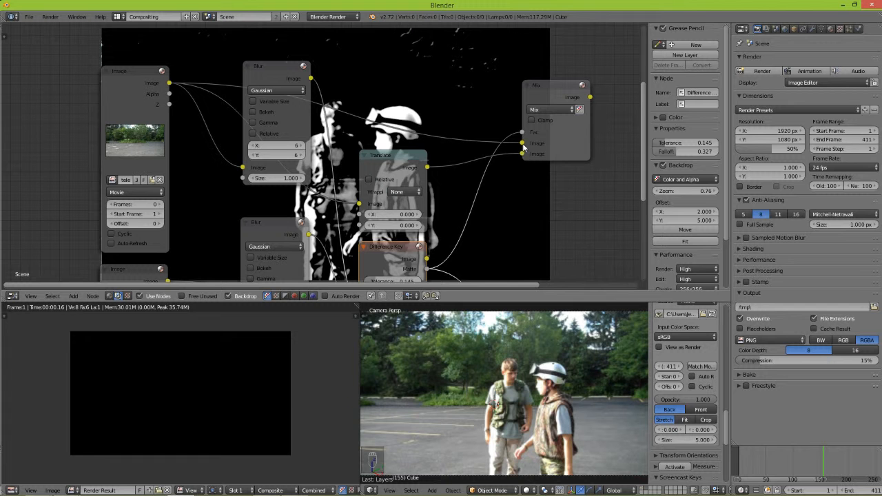
middle_drag(523, 146, 335, 188)
drag(400, 138, 481, 123)
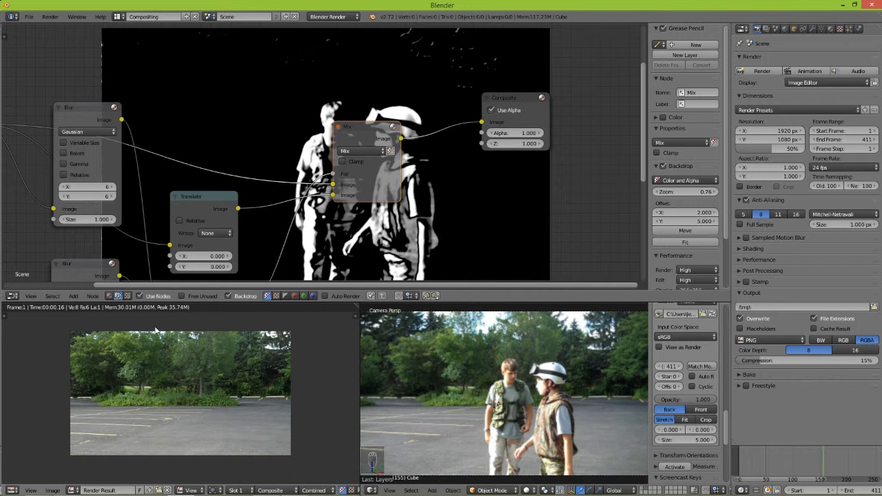
scroll(146, 399, up, 1)
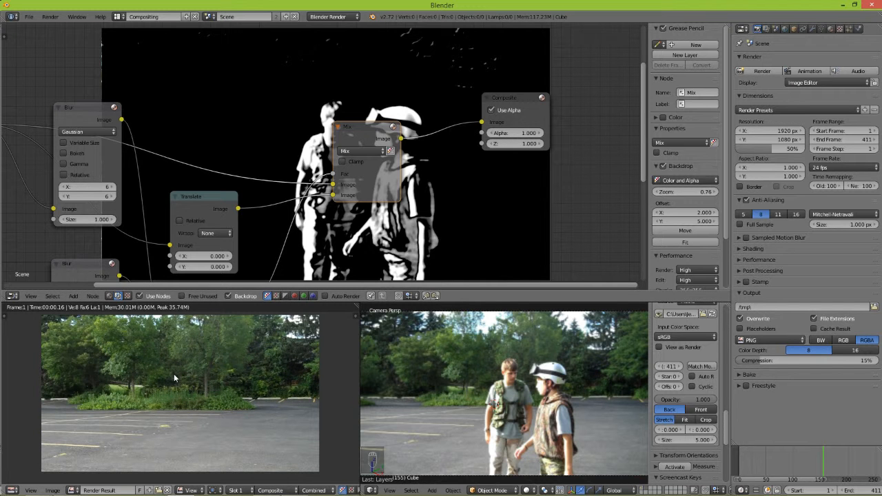
Set the timeline's current frame to 1
scroll(829, 480, down, 5)
scroll(830, 490, down, 3)
click(831, 491)
text(1)
key(Return)
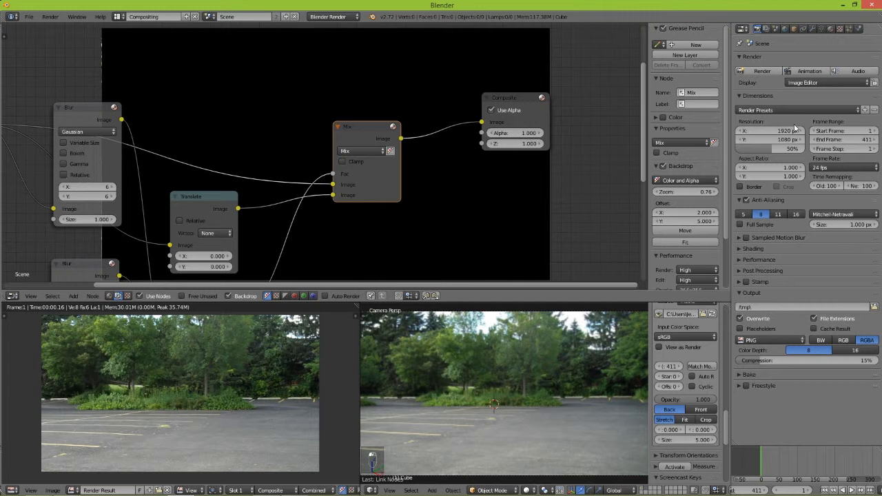
Apply the HDTV 720p render preset and set the frame rate to 30 fps
click(792, 113)
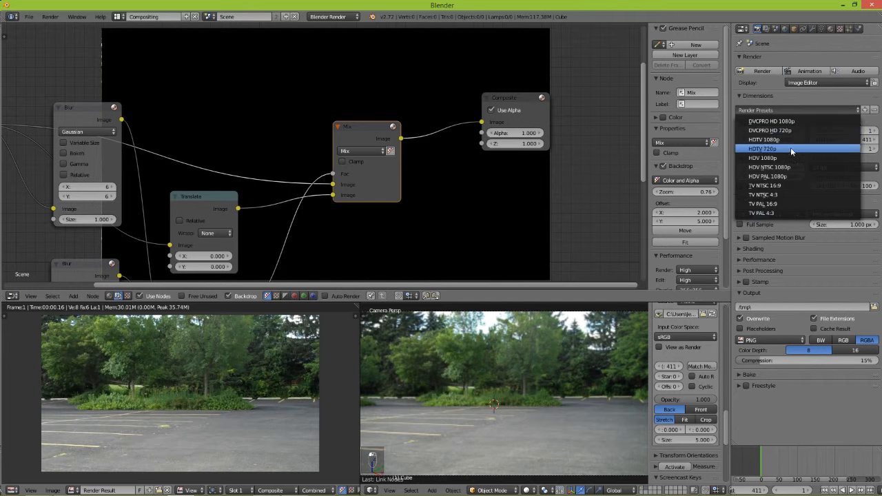
click(790, 148)
click(830, 167)
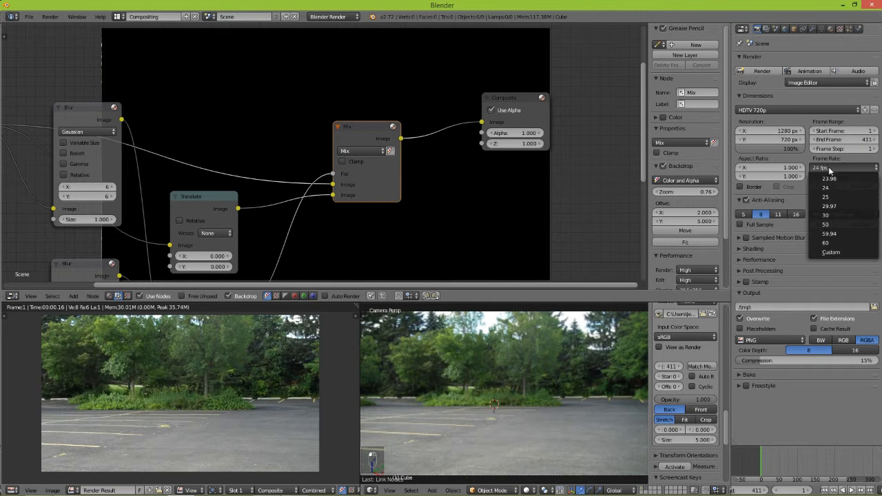
click(844, 215)
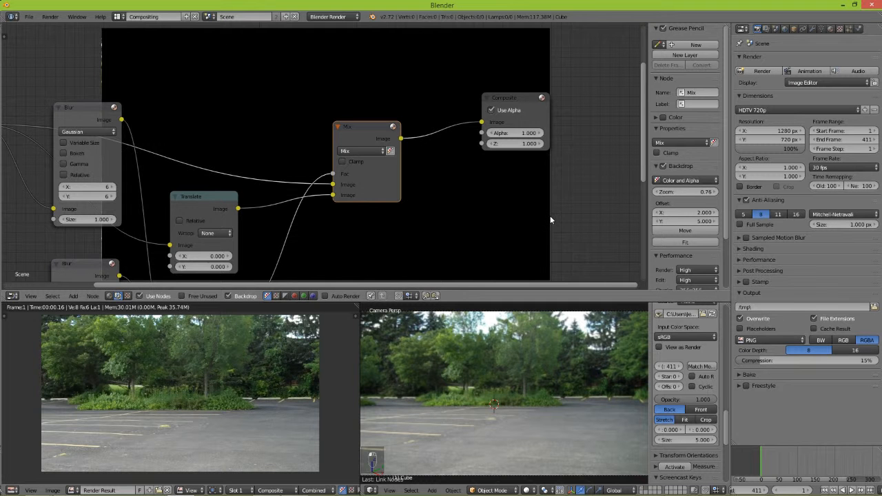
Render the current frame and scrub the timeline back to frame 191 to check the matte
key(F12)
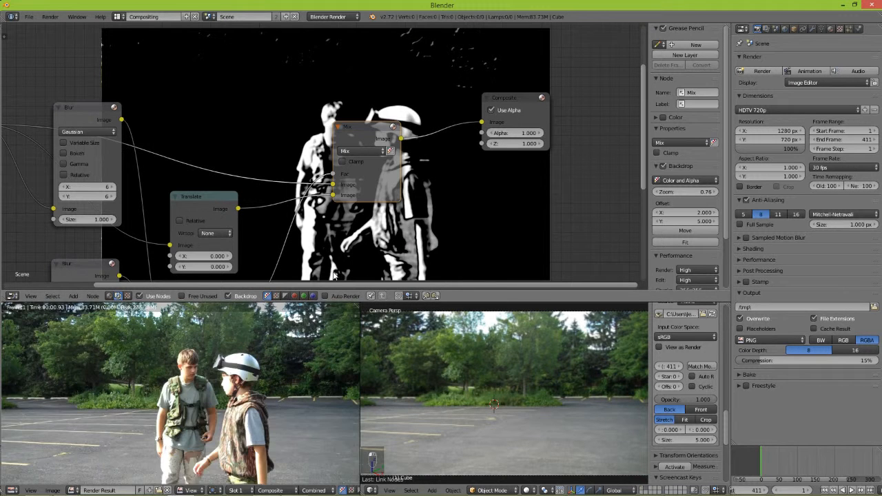
drag(807, 463, 850, 467)
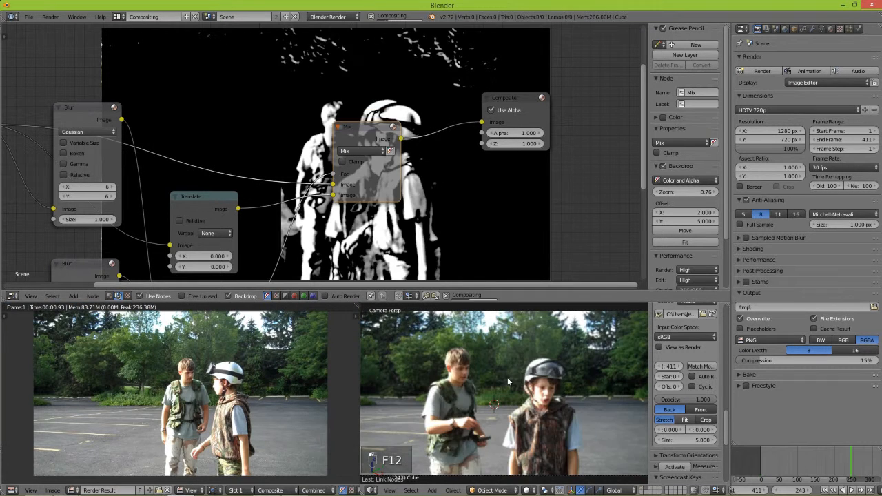
click(836, 468)
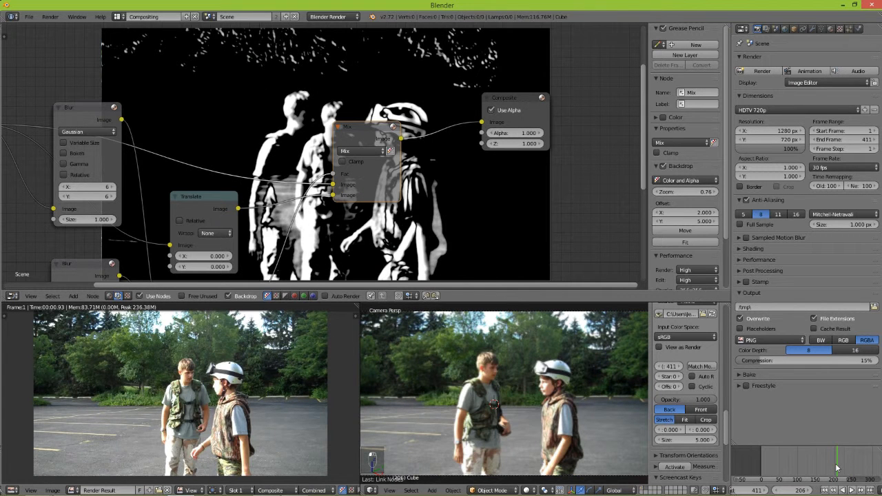
drag(837, 468, 831, 469)
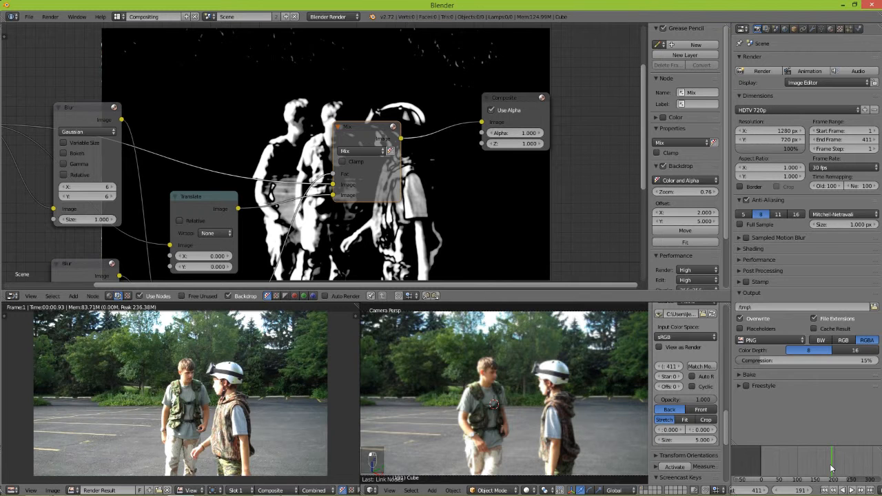
Return to frame 1, render it again, and move the playhead to frame 187
scroll(331, 197, down, 5)
middle_drag(331, 198, 461, 111)
click(761, 456)
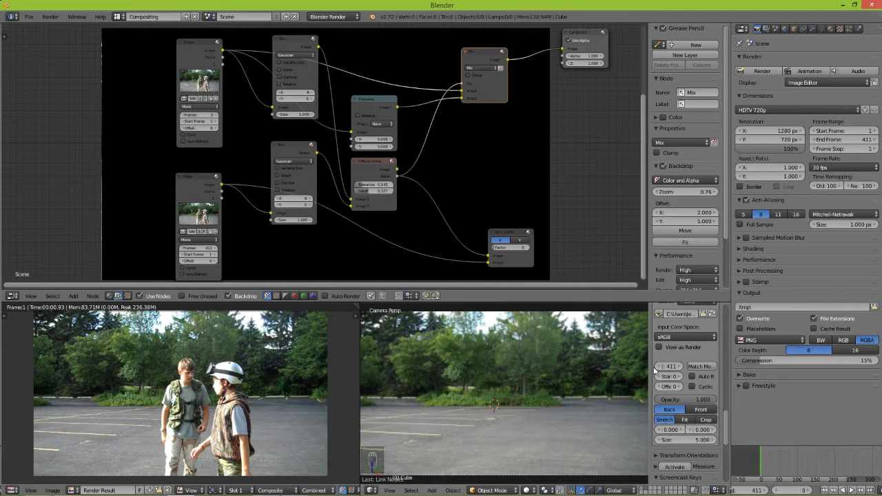
key(Right)
key(F12)
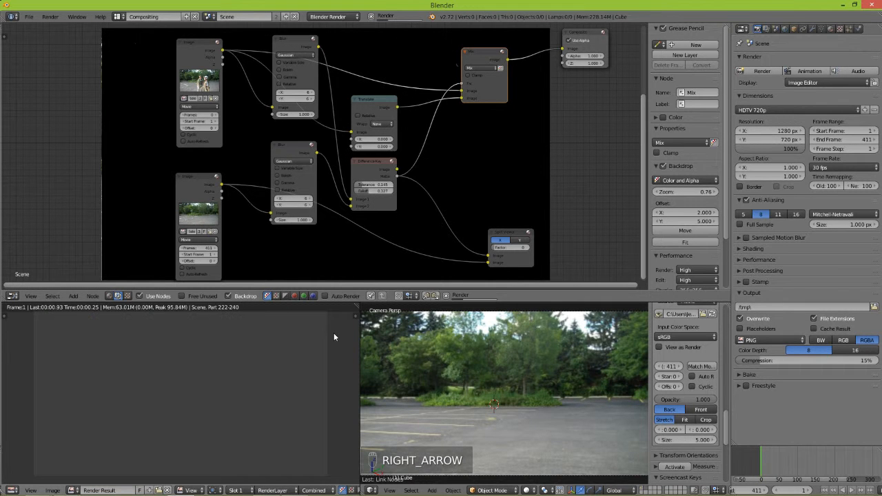
click(830, 460)
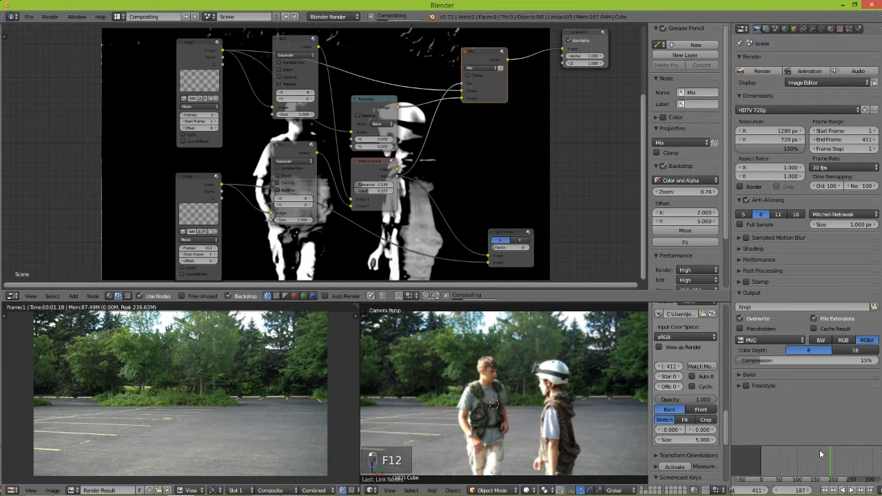
Set the Translate node's Wrapping option to Both Axes
middle_drag(231, 171, 219, 153)
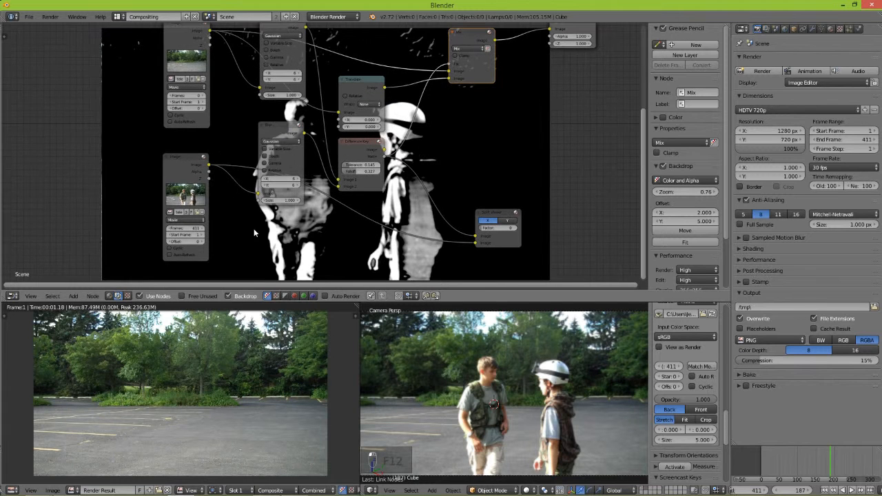
scroll(316, 188, up, 3)
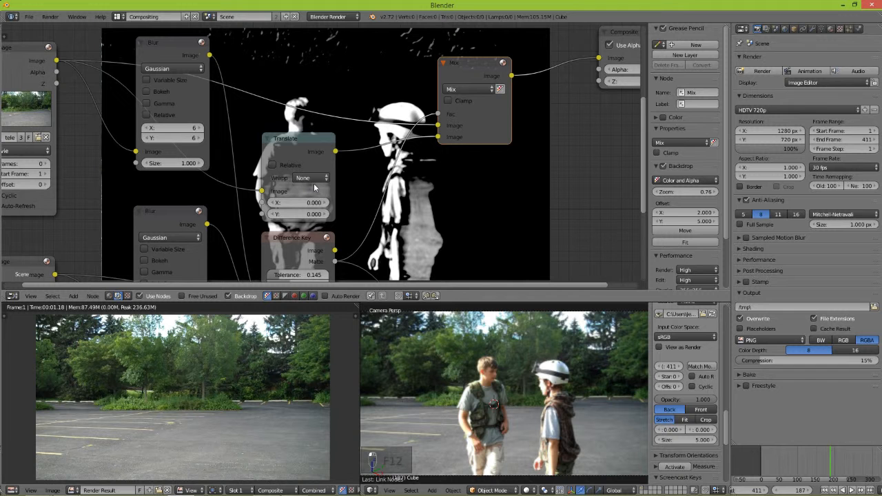
middle_drag(296, 213, 308, 204)
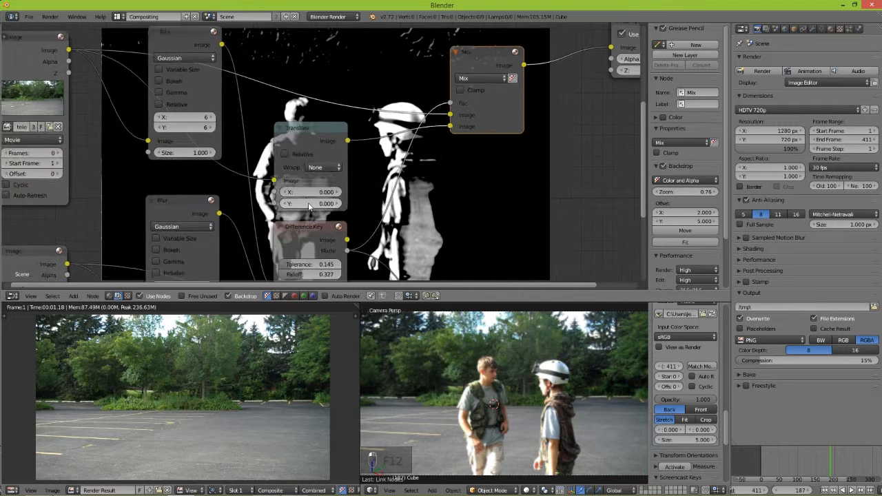
scroll(308, 203, up, 4)
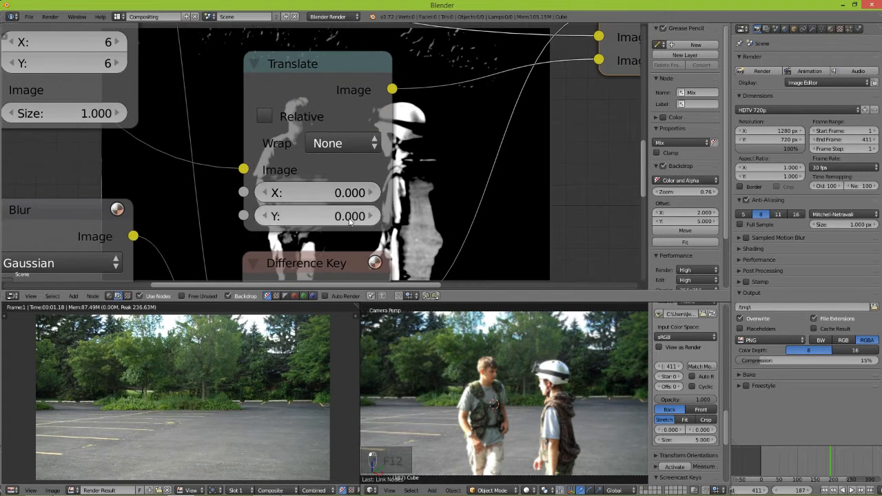
click(338, 143)
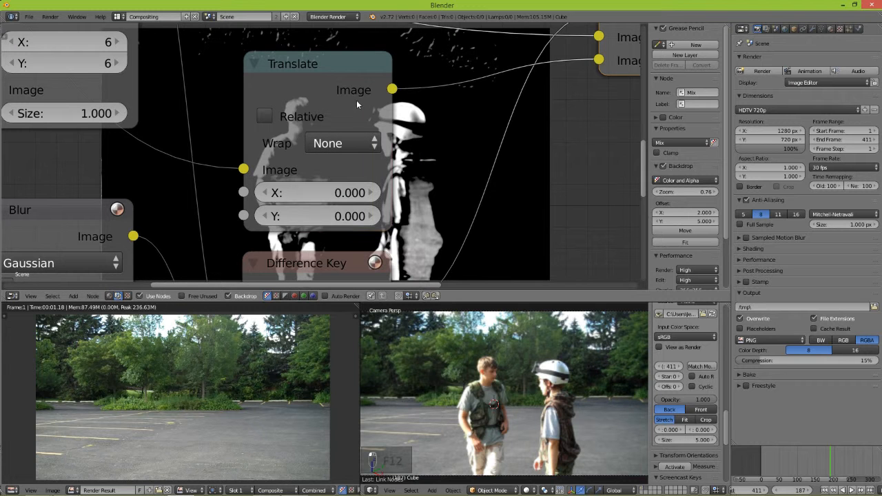
click(343, 90)
click(328, 146)
click(354, 238)
Set the Translate node's X and Y offsets to -30
click(322, 195)
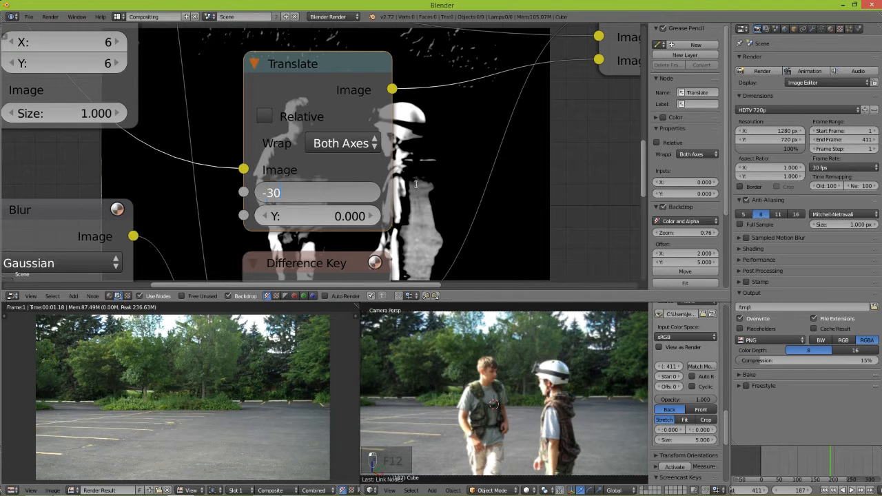
text(-30)
key(Return)
click(303, 217)
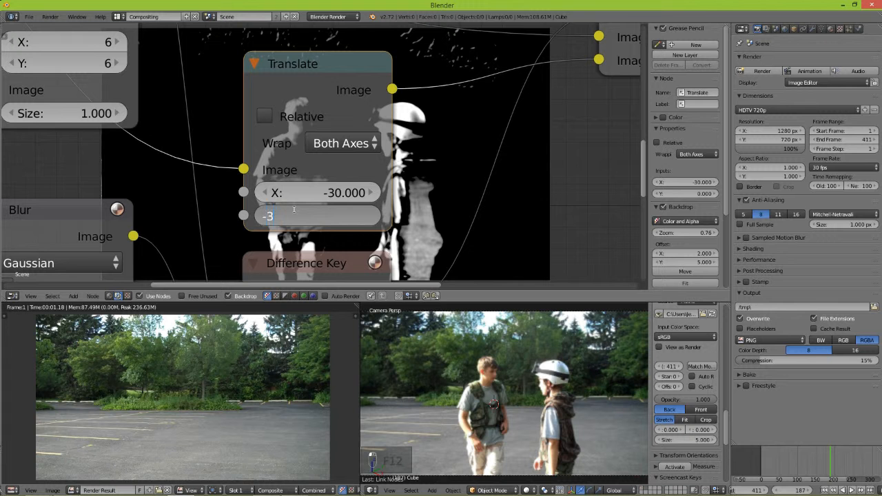
text(-30)
key(Return)
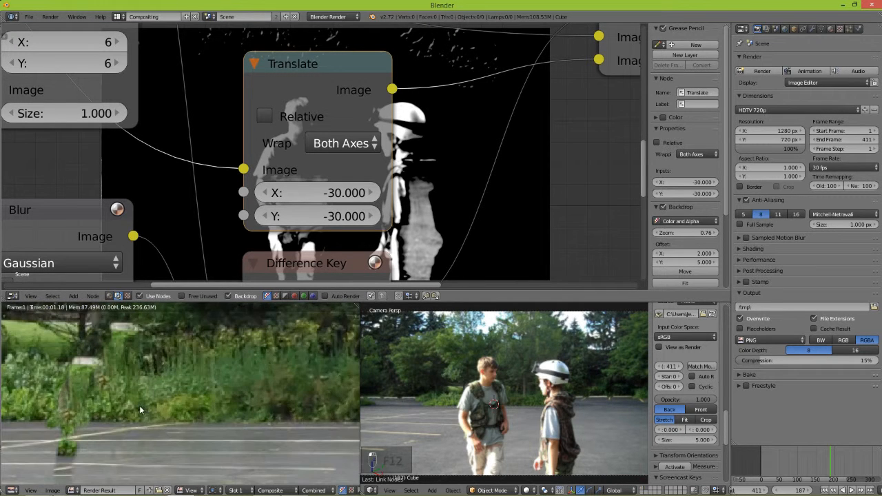
Examine the displaced background around both cloaked figures in the render result
scroll(141, 405, up, 2)
scroll(464, 201, down, 1)
scroll(464, 201, down, 1)
middle_drag(464, 201, 311, 192)
scroll(207, 405, down, 3)
middle_drag(203, 417, 159, 402)
scroll(159, 402, up, 2)
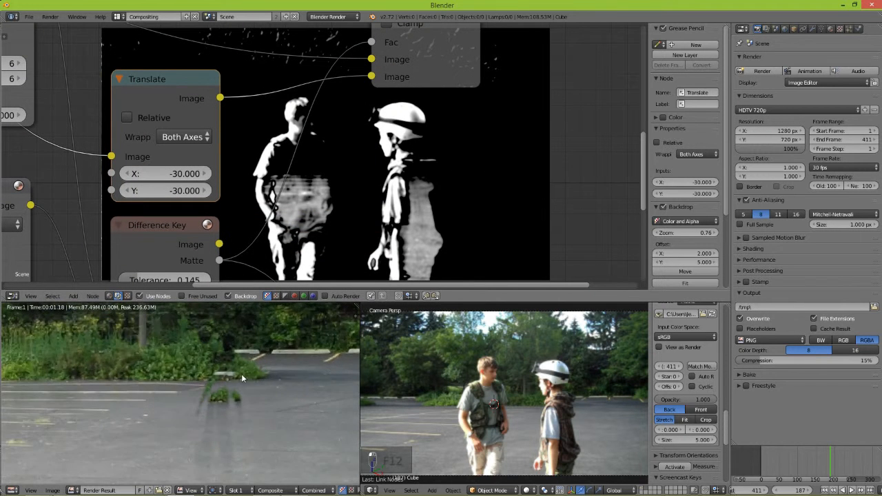
scroll(189, 389, up, 2)
scroll(192, 383, down, 3)
Lower the Difference Key's Tolerance to 0.064 while checking the cloaked figures in the render result
middle_drag(171, 267, 327, 196)
scroll(217, 412, up, 2)
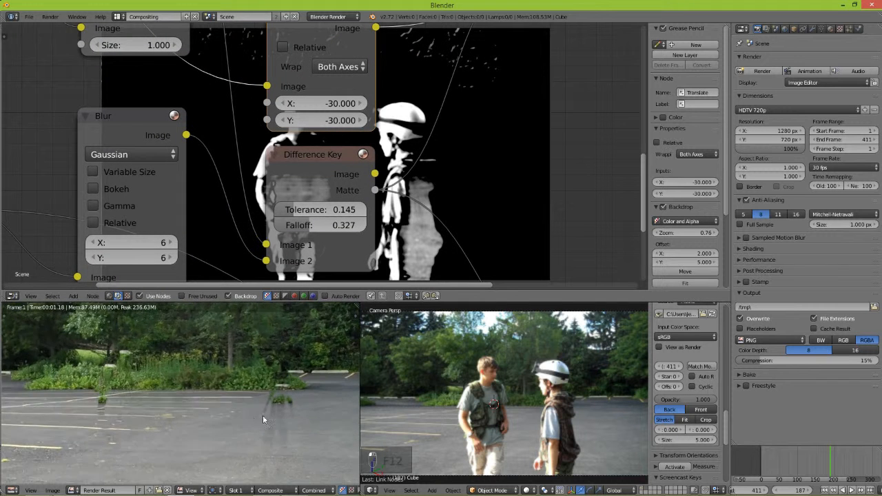
mouse_move(107, 406)
middle_down()
mouse_move(166, 405)
mouse_move(7, 408)
mouse_move(120, 406)
middle_up()
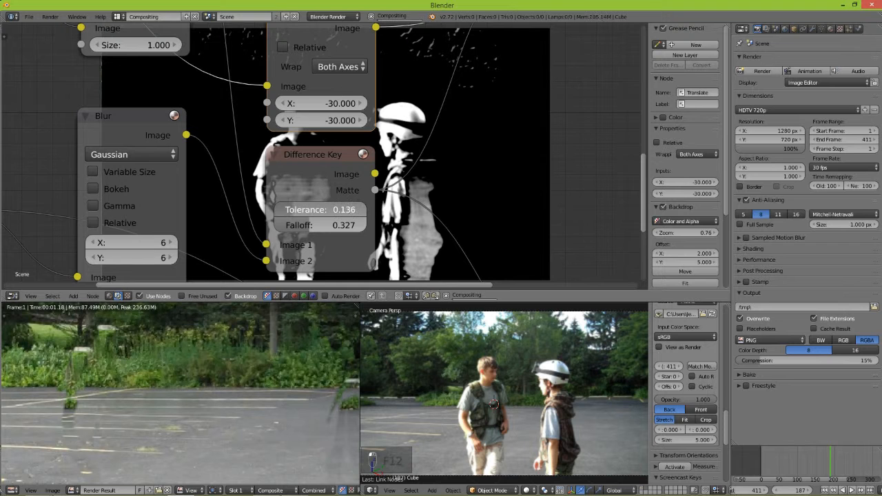
drag(320, 210, 314, 209)
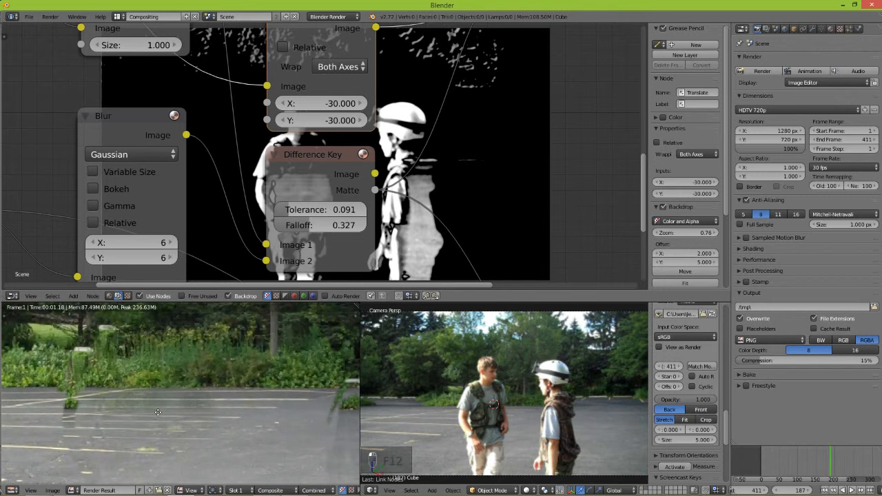
middle_drag(155, 412, 180, 426)
drag(316, 209, 307, 209)
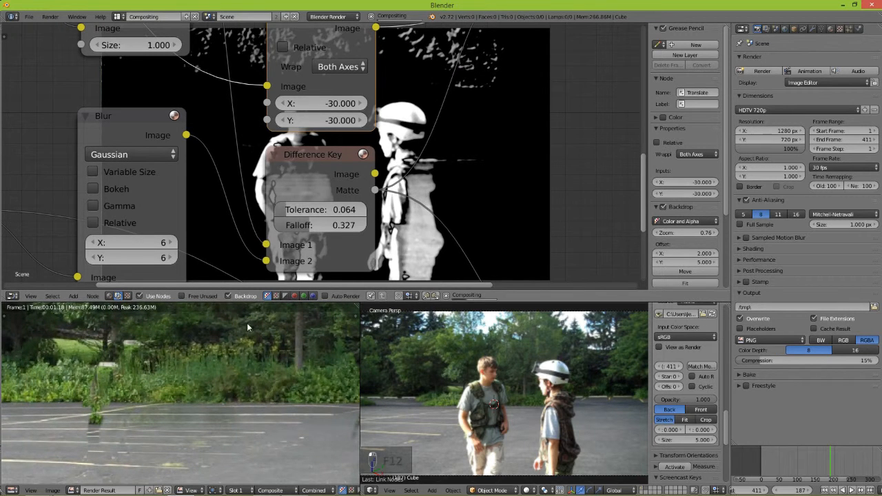
Lower the Difference Key's Falloff to 0.227 while checking the cloaked figures in the render result
middle_drag(254, 356, 271, 304)
mouse_move(264, 489)
mouse_move(246, 430)
middle_down()
mouse_move(301, 455)
mouse_move(252, 435)
middle_up()
scroll(300, 454, up, 2)
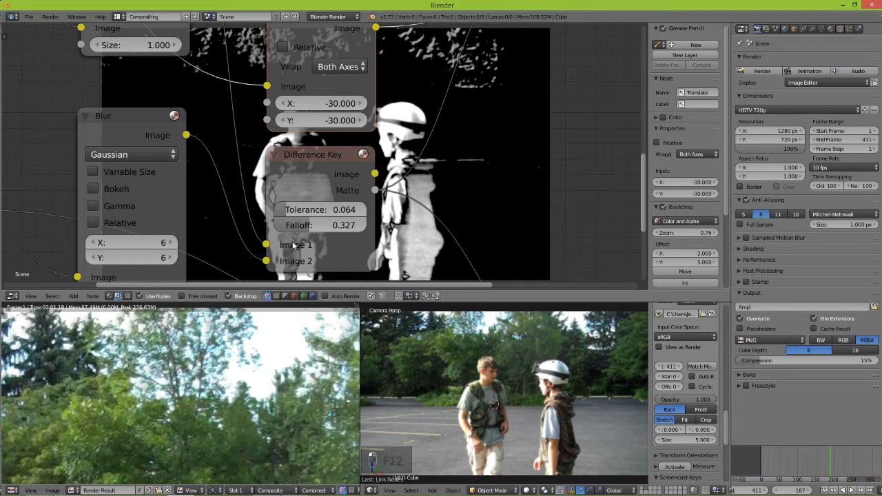
drag(337, 225, 329, 225)
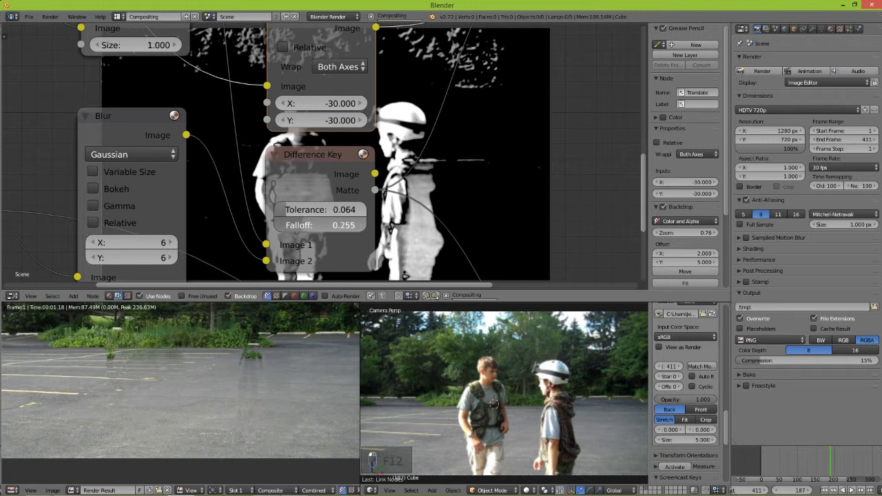
middle_drag(167, 347, 170, 390)
scroll(170, 390, up, 1)
scroll(170, 390, down, 2)
scroll(368, 195, down, 5)
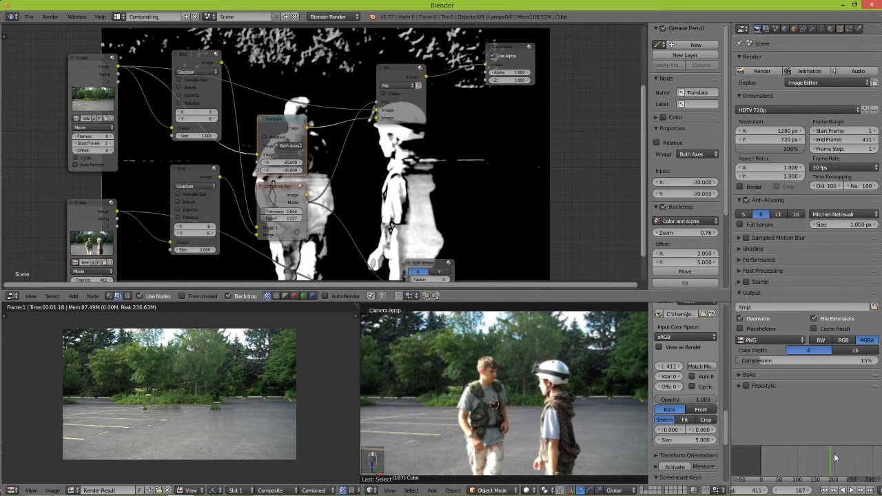
Compare the matte with the footage at frames 254, 201, 186, 166 and 142
click(855, 463)
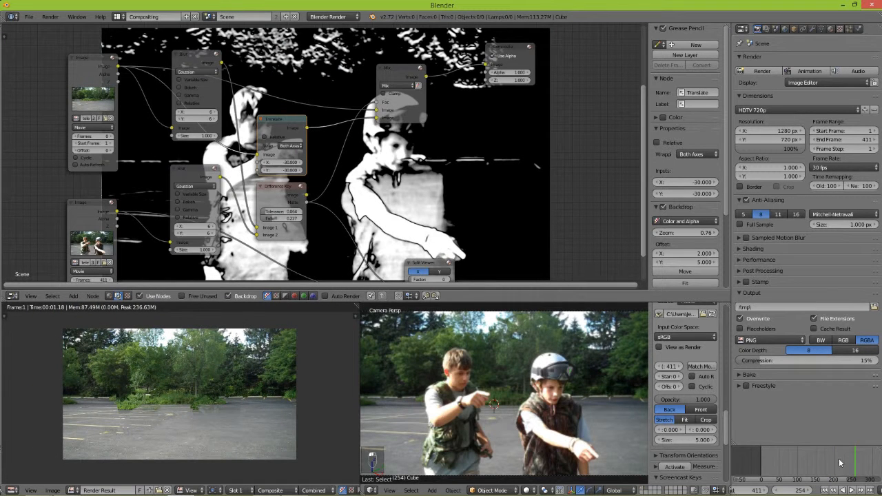
click(833, 462)
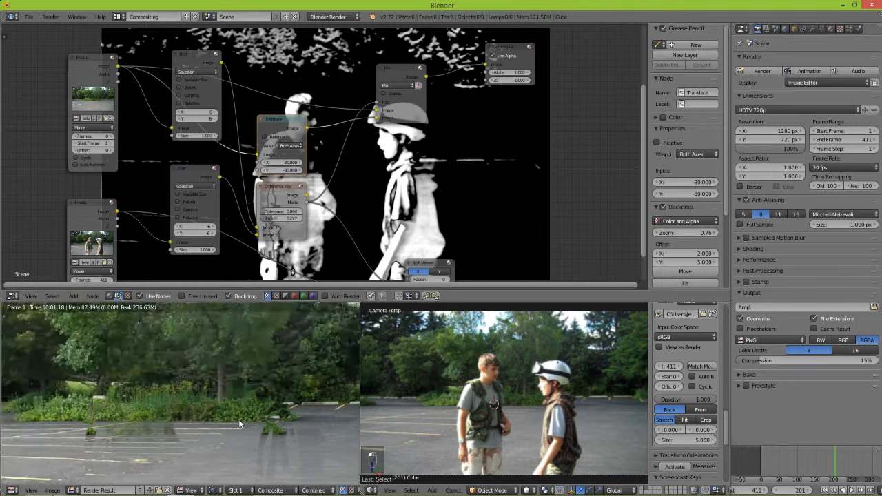
click(828, 460)
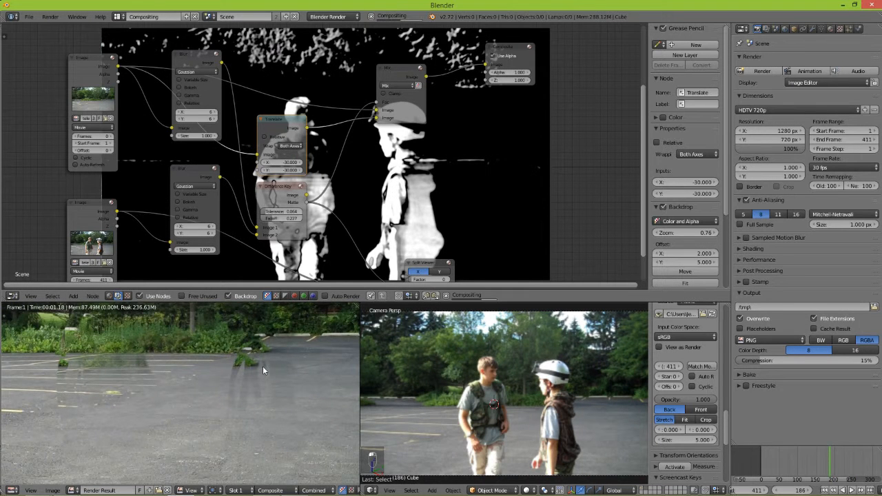
click(817, 461)
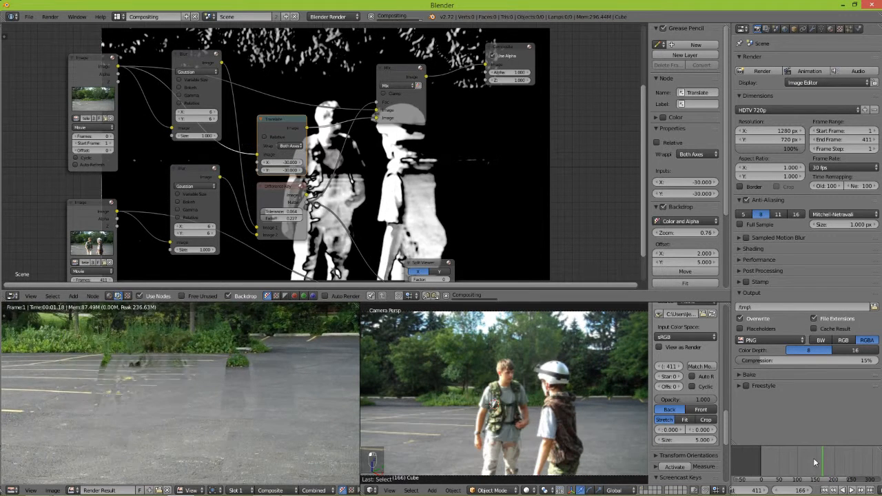
click(810, 459)
Move the Composite node aside and insert a duplicate of the Mix node between the Mix and Composite nodes
scroll(279, 170, down, 5)
middle_drag(279, 172, 245, 222)
scroll(266, 224, up, 7)
drag(483, 124, 556, 99)
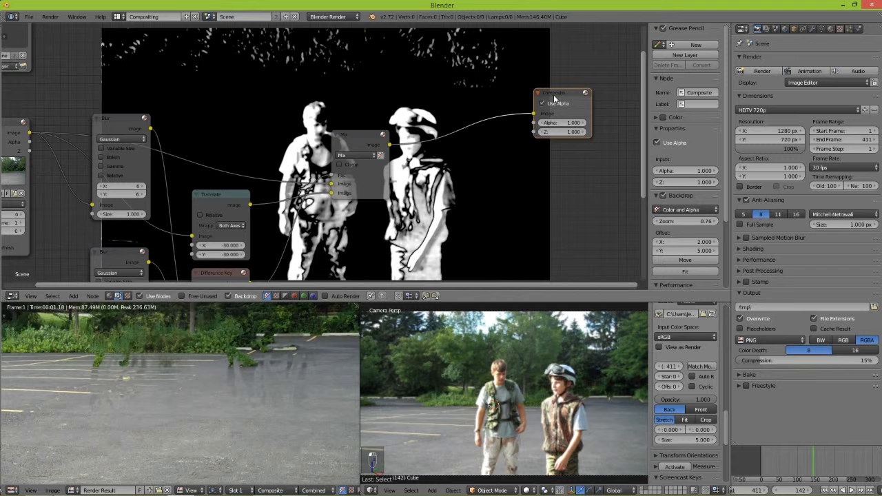
click(354, 143)
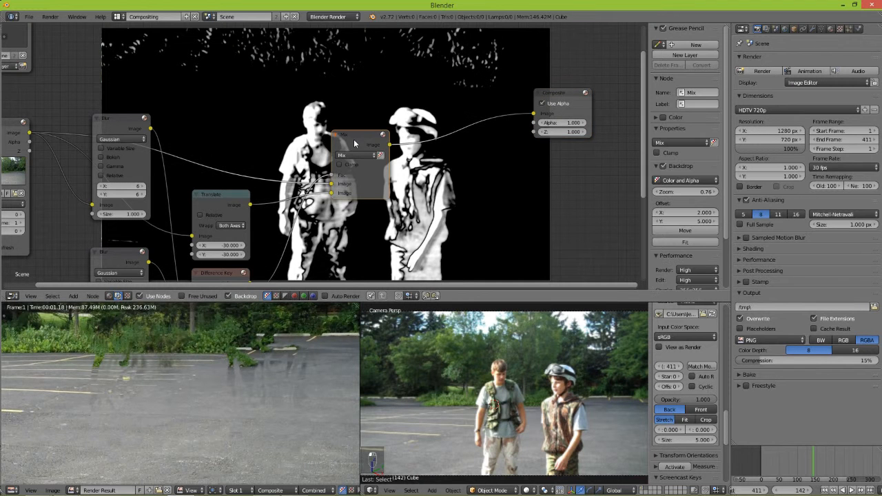
key(shift+d)
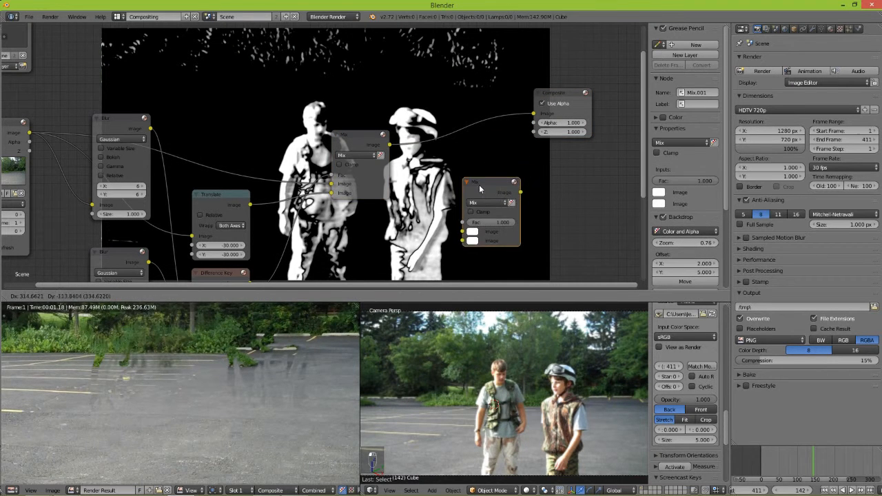
click(460, 89)
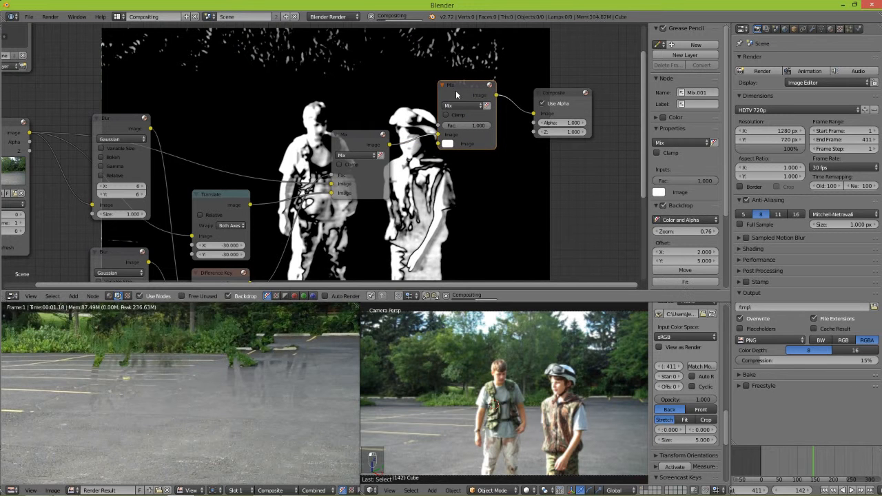
drag(460, 89, 456, 79)
Connect the Image output of the footage with the people to the second Image input of the duplicated Mix node
scroll(268, 171, down, 4)
middle_drag(268, 171, 341, 87)
middle_drag(156, 181, 142, 193)
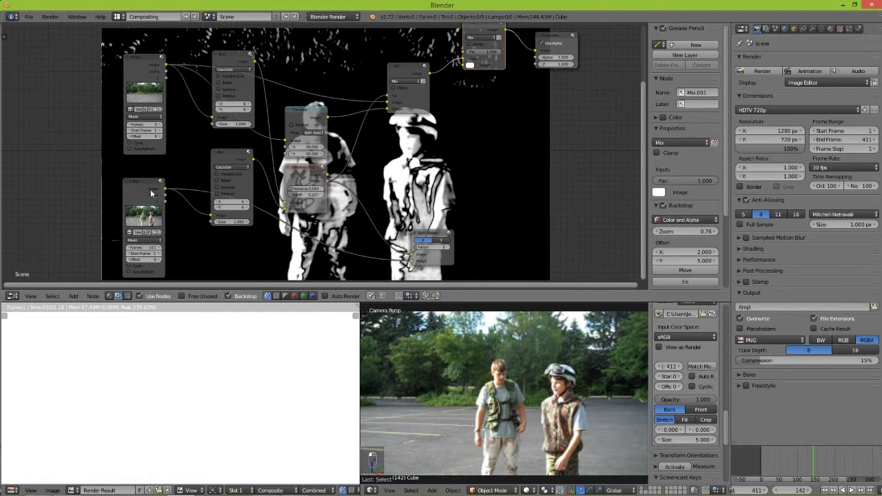
drag(164, 190, 164, 191)
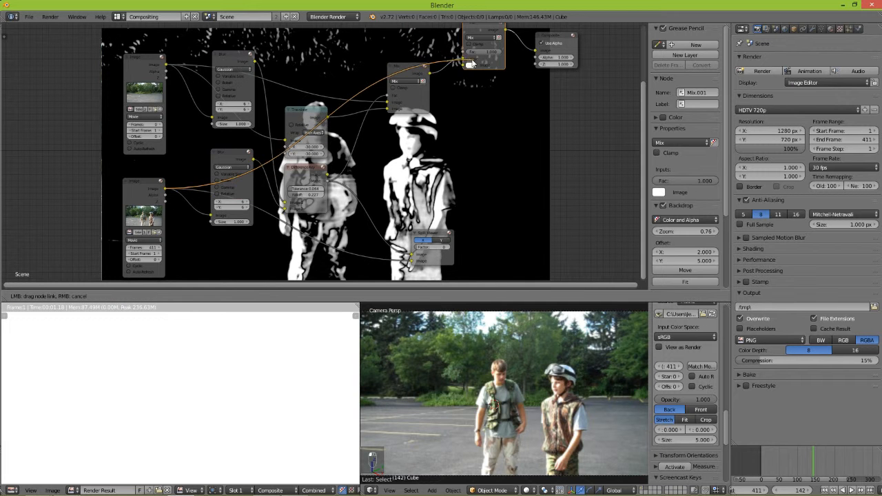
drag(466, 65, 466, 65)
Lower the second Mix node's Fac to 0.473 and view both figures in the render result
middle_drag(460, 81, 398, 197)
scroll(398, 197, up, 4)
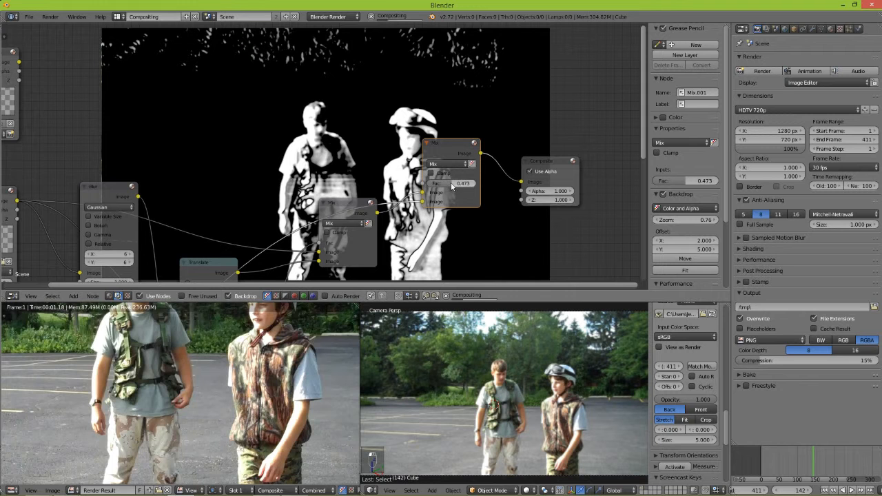
scroll(200, 394, down, 2)
middle_drag(199, 375, 202, 403)
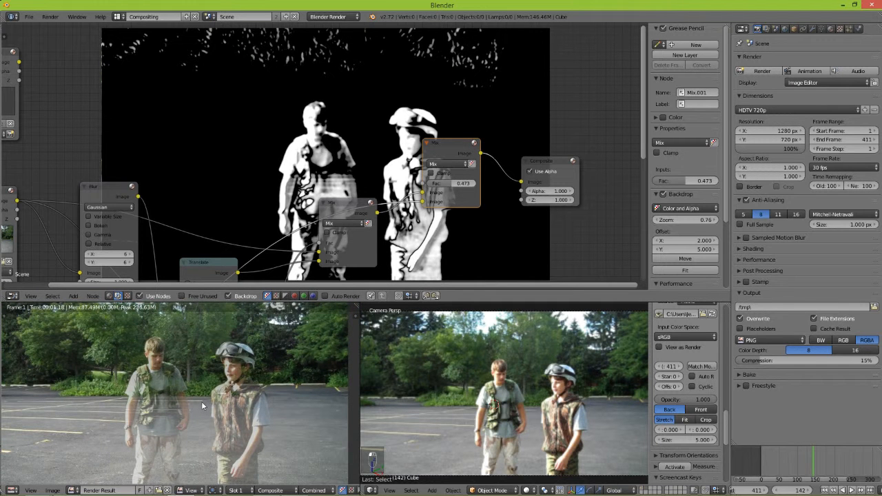
Reposition the first Mix node closer to the Translate node
middle_drag(266, 325, 268, 292)
middle_drag(336, 205, 346, 156)
mouse_move(347, 160)
mouse_down()
mouse_move(339, 175)
mouse_move(334, 168)
mouse_up()
middle_drag(195, 373, 193, 392)
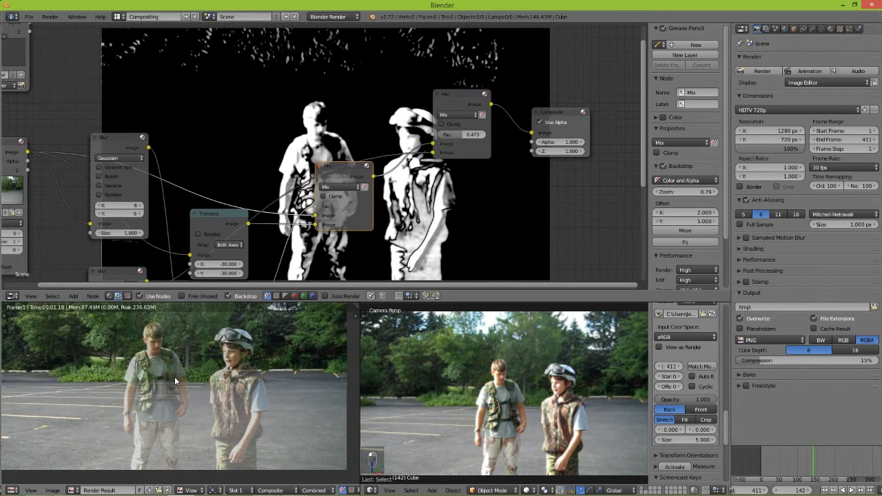
Follow the link from the Image node with the people to the second Mix node
scroll(256, 165, down, 4)
middle_drag(256, 165, 379, 49)
scroll(225, 196, up, 4)
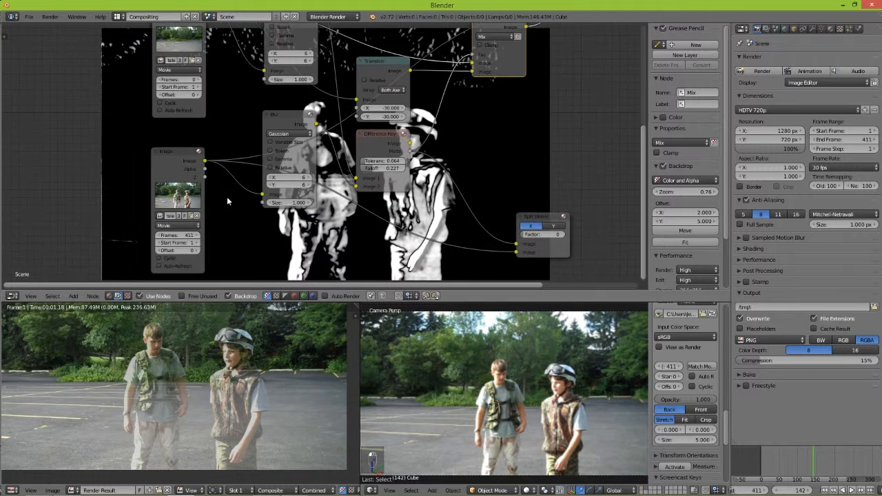
middle_drag(228, 195, 290, 167)
scroll(290, 167, up, 2)
drag(194, 119, 193, 134)
middle_drag(448, 65, 241, 210)
scroll(241, 210, up, 2)
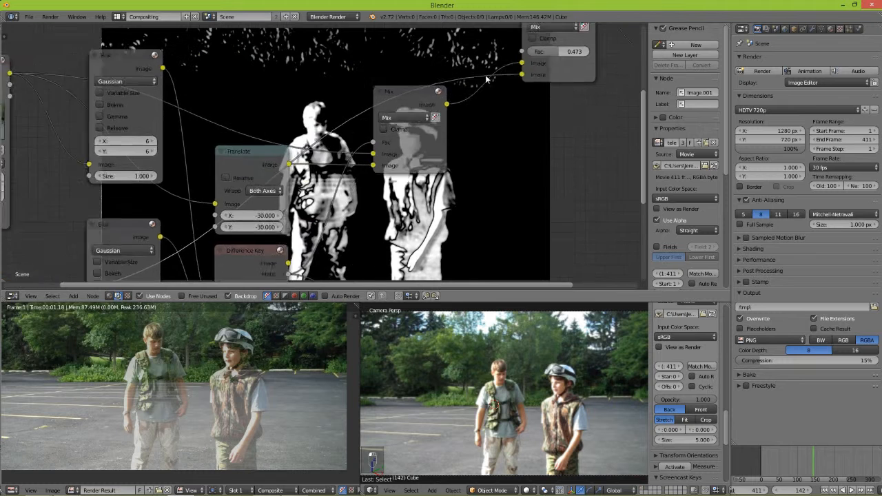
Raise the second Mix node's Fac to 0.691
middle_drag(555, 73, 336, 166)
scroll(337, 166, up, 2)
drag(336, 165, 348, 166)
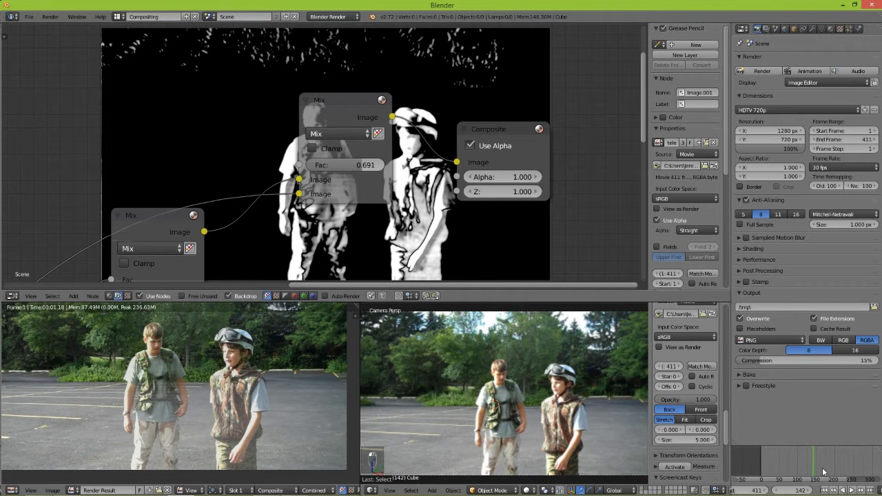
Keyframe the second Mix node's Fac at 0.000 on frame 176 and at 1.000 on frame 227
mouse_move(781, 469)
mouse_down()
mouse_move(815, 468)
mouse_move(777, 467)
mouse_up()
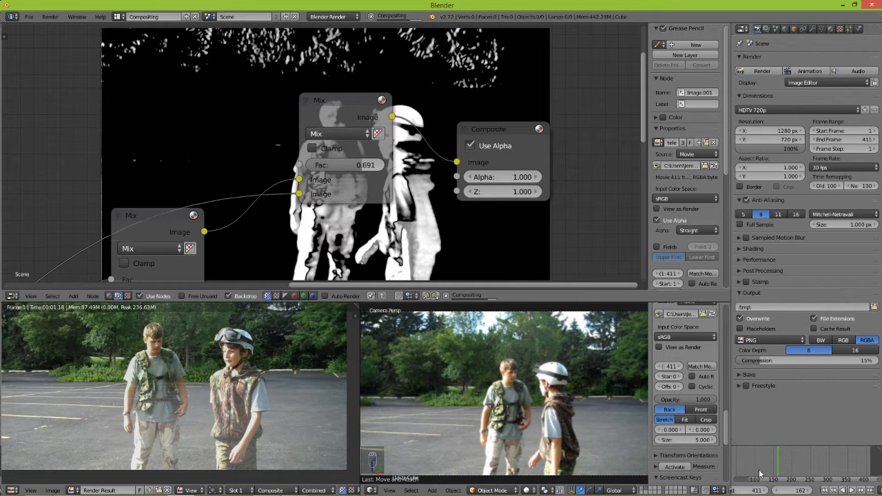
scroll(332, 206, up, 1)
drag(388, 173, 377, 172)
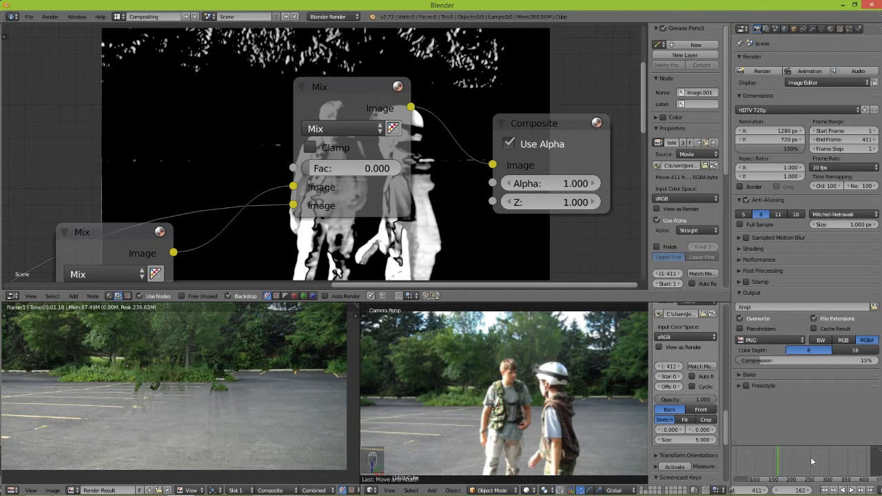
middle_drag(764, 466, 823, 456)
drag(810, 462, 816, 462)
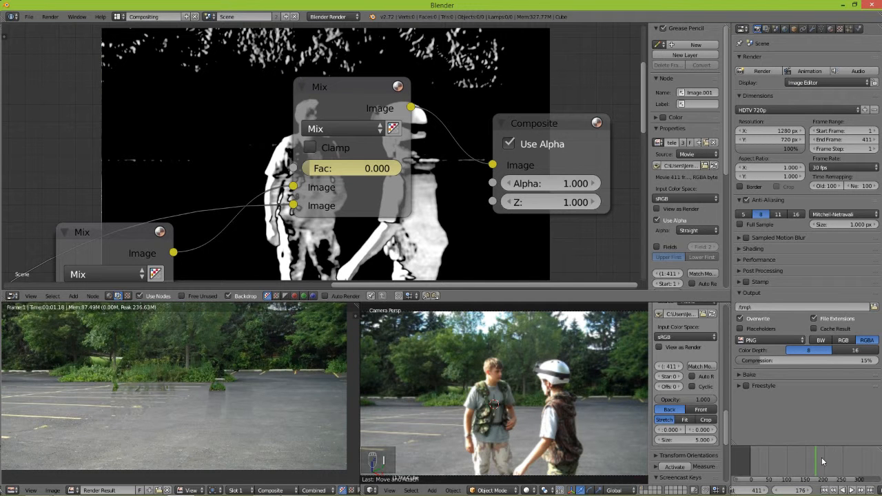
drag(813, 459, 834, 465)
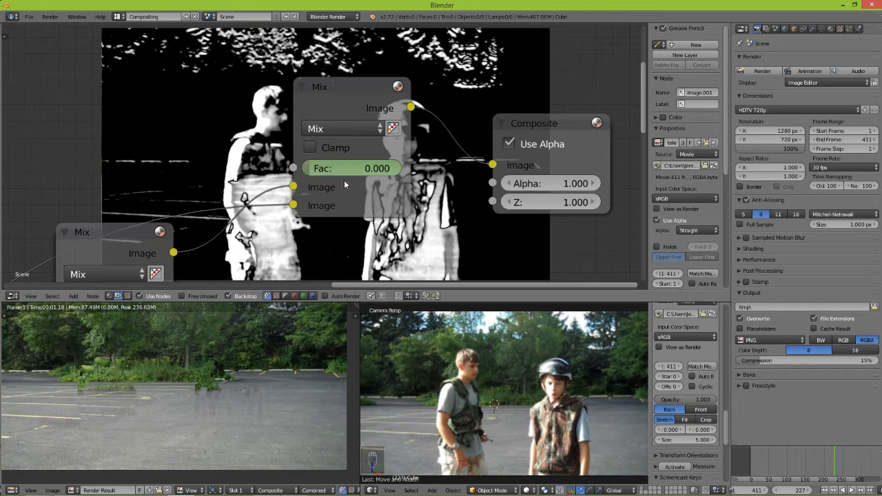
drag(323, 176, 348, 177)
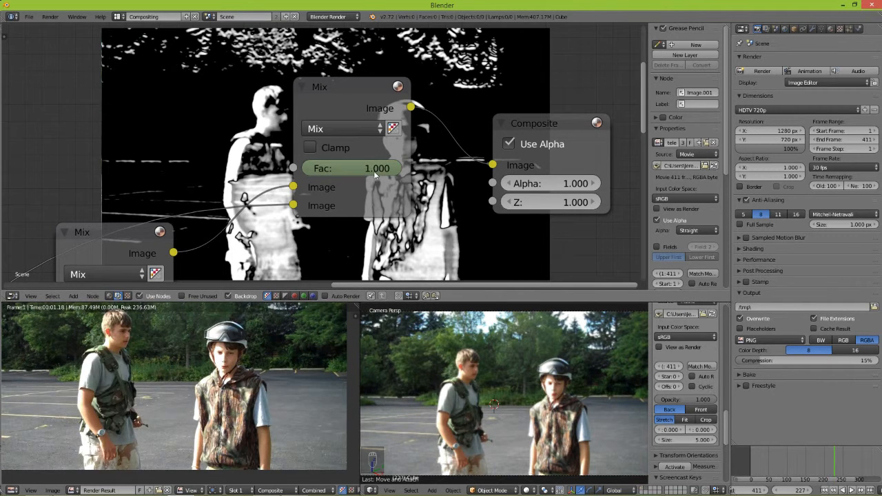
Step back and forth through the frames around 200 to 210 to review the animated fade between cloaked and visible people
drag(826, 464, 827, 448)
key(Left)
key(Left)
key(Left)
key(Left)
key(Left)
key(Left)
key(Left)
key(Left)
key(Left)
key(Left)
key(Left)
key(Left)
key(Left)
key(Left)
key(Left)
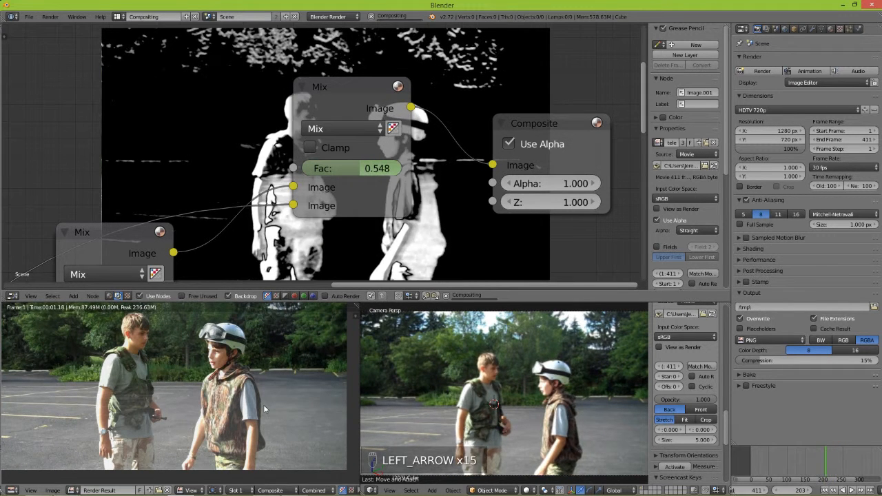
key(Right)
key(Right)
key(Right)
key(Right)
key(Right)
key(Right)
key(Right)
key(Right)
key(Right)
key(Right)
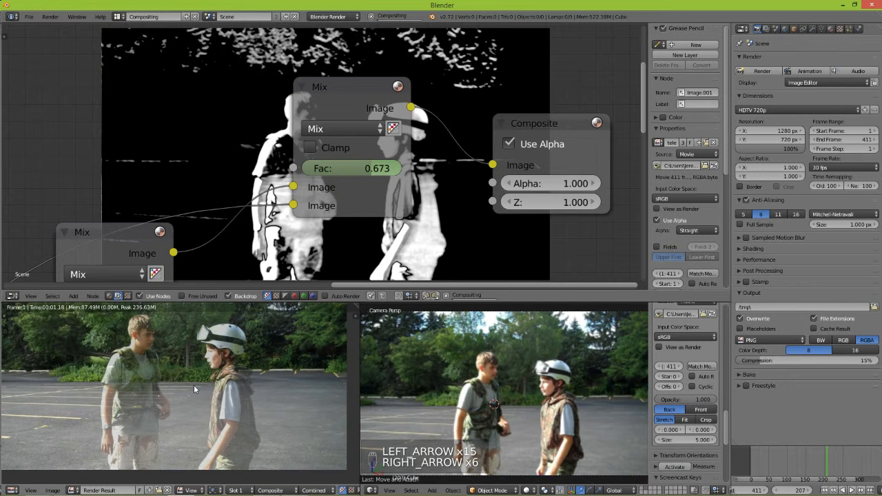
key(Left)
key(Left)
key(Left)
key(Left)
key(Left)
key(Left)
key(Left)
key(Left)
key(Left)
key(Left)
key(Left)
key(Left)
key(Left)
key(Left)
key(Left)
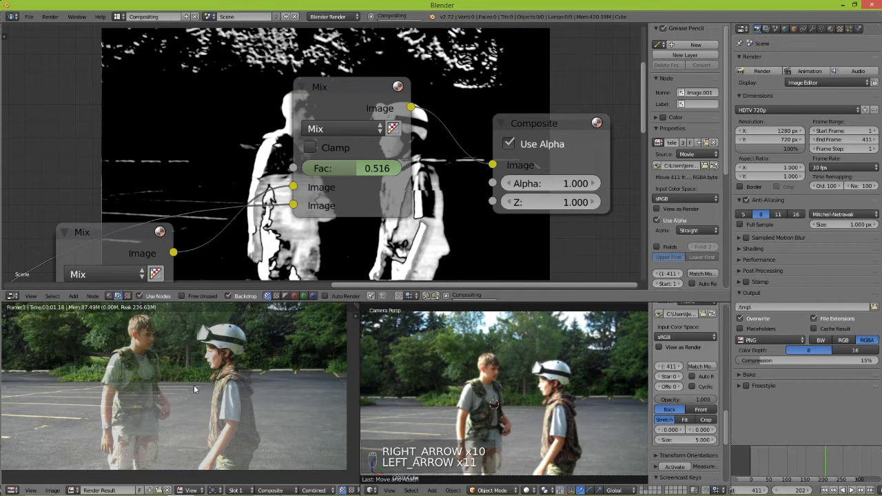
scroll(194, 389, down, 3)
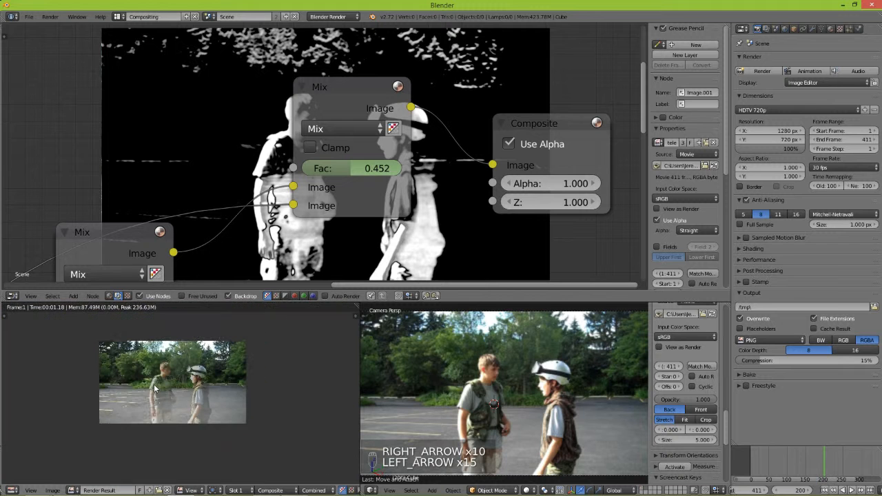
click(813, 461)
drag(813, 462, 825, 462)
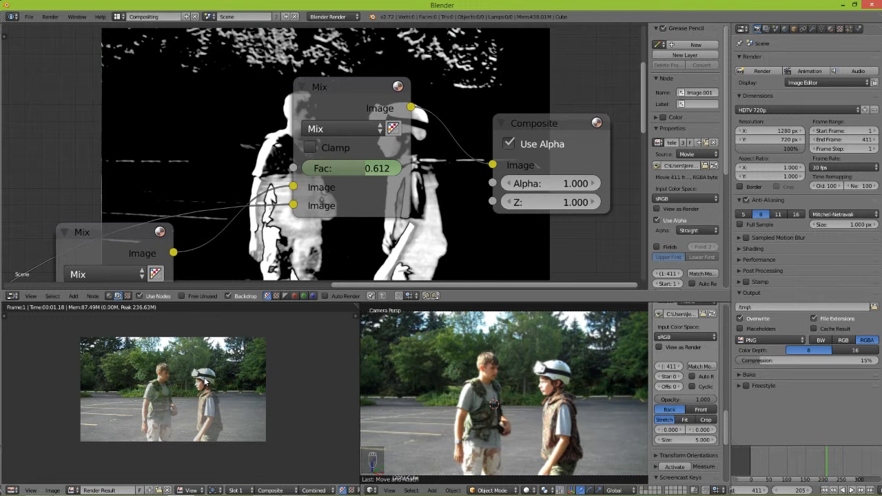
Move the Composite node higher up and place the Split Viewer node beside the Difference Key
scroll(240, 107, down, 4)
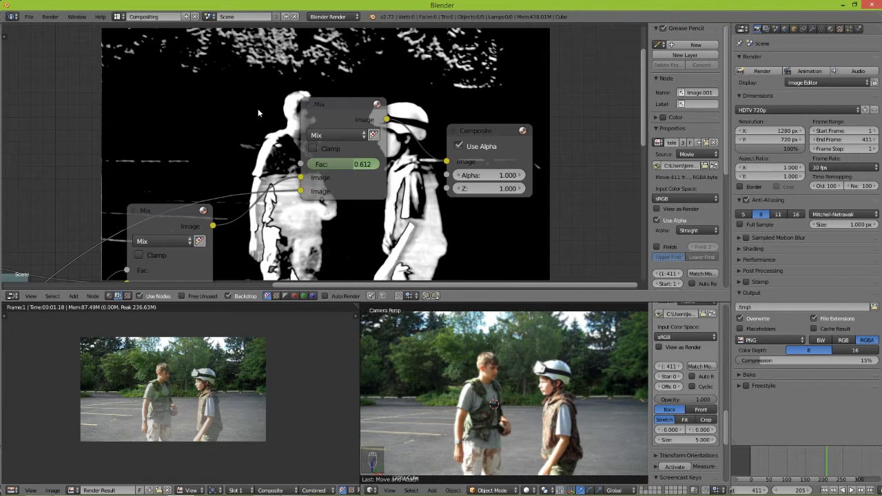
drag(428, 137, 419, 98)
scroll(418, 118, down, 2)
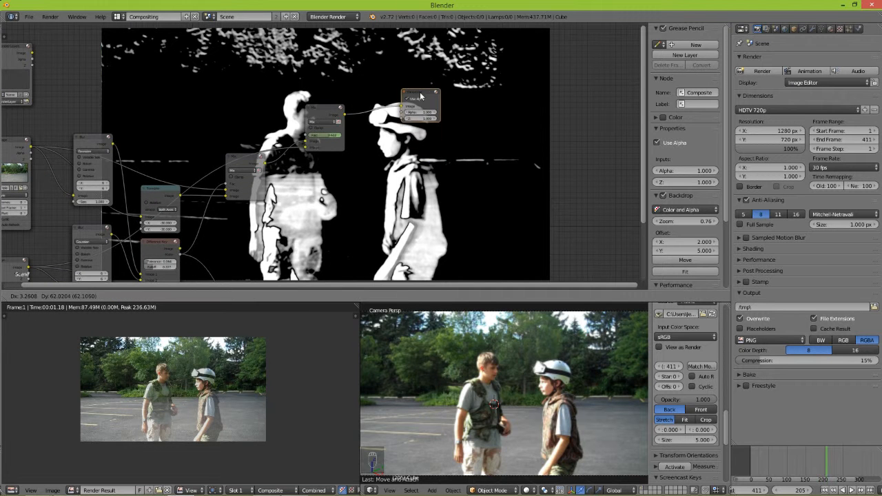
scroll(239, 244, down, 3)
middle_drag(238, 244, 281, 180)
drag(325, 209, 288, 158)
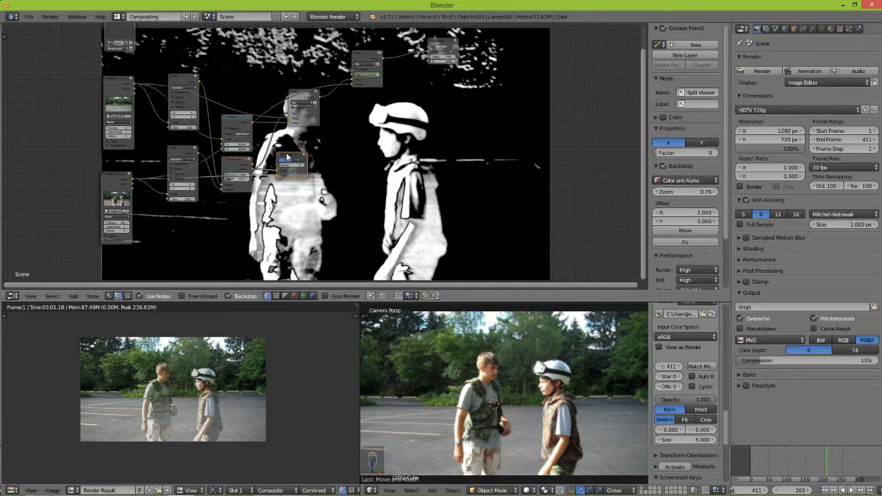
Duplicate the second Mix node and place the copy, unconnected, beside the Split Viewer node
scroll(316, 103, up, 3)
middle_drag(317, 103, 309, 159)
click(330, 199)
scroll(335, 207, up, 2)
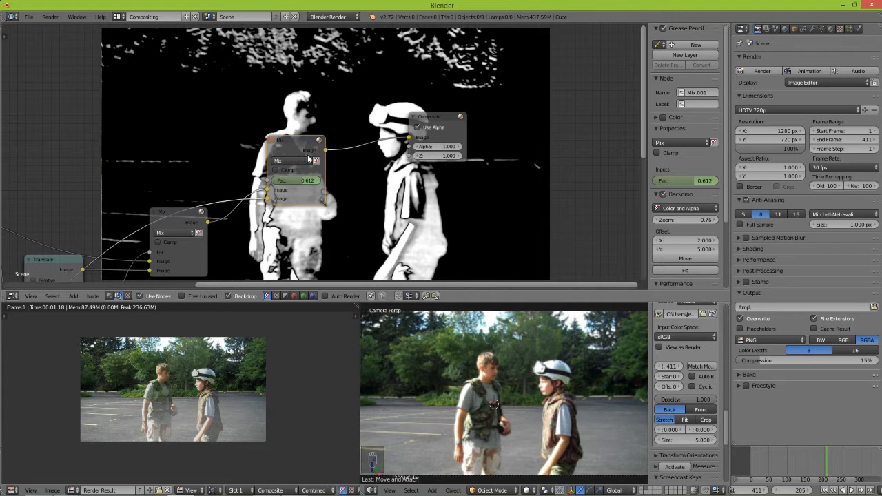
key(shift+d)
click(382, 222)
scroll(381, 222, down, 1)
middle_drag(382, 222, 592, 47)
drag(570, 33, 464, 132)
scroll(289, 103, up, 1)
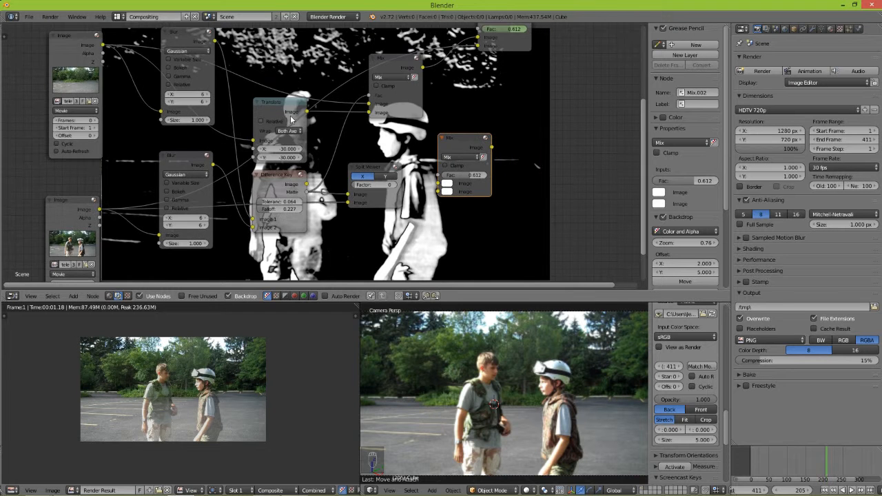
Insert the duplicated Mix node between the first Mix node and the keyframed Mix node, linking their images through it with Fac 1.000
scroll(292, 107, up, 2)
drag(256, 105, 312, 109)
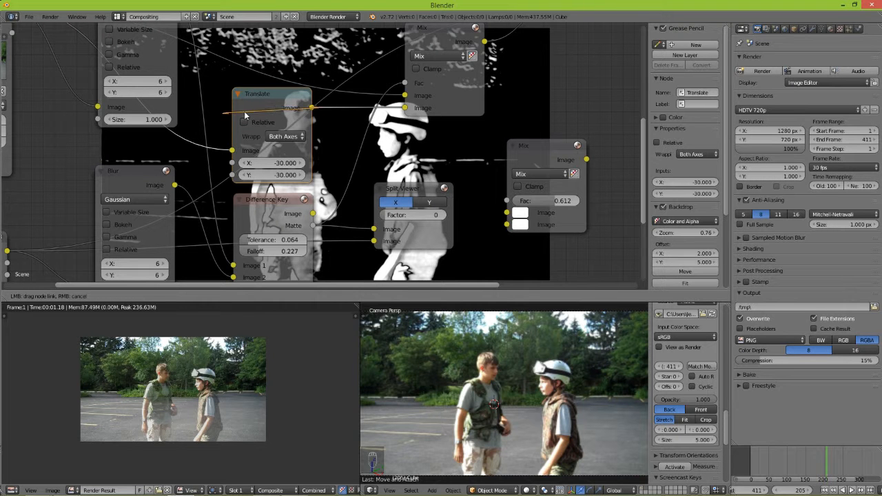
drag(312, 113, 313, 112)
middle_drag(382, 230, 283, 23)
drag(450, 207, 461, 137)
middle_drag(434, 83, 392, 163)
drag(473, 67, 545, 97)
drag(423, 224, 428, 165)
drag(340, 180, 375, 221)
drag(455, 168, 492, 164)
drag(425, 156, 419, 77)
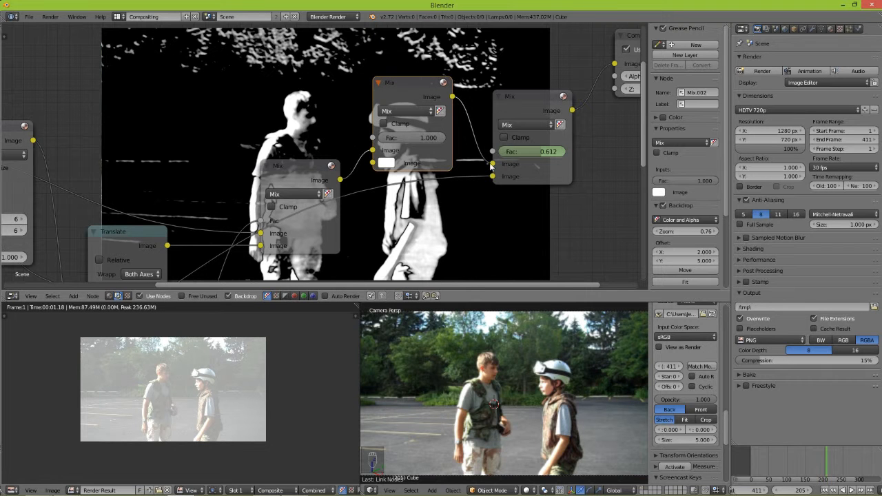
Create a new brush texture and set its type to Magic
scroll(237, 241, down, 3)
middle_drag(237, 240, 292, 139)
scroll(284, 166, up, 3)
middle_drag(274, 209, 295, 189)
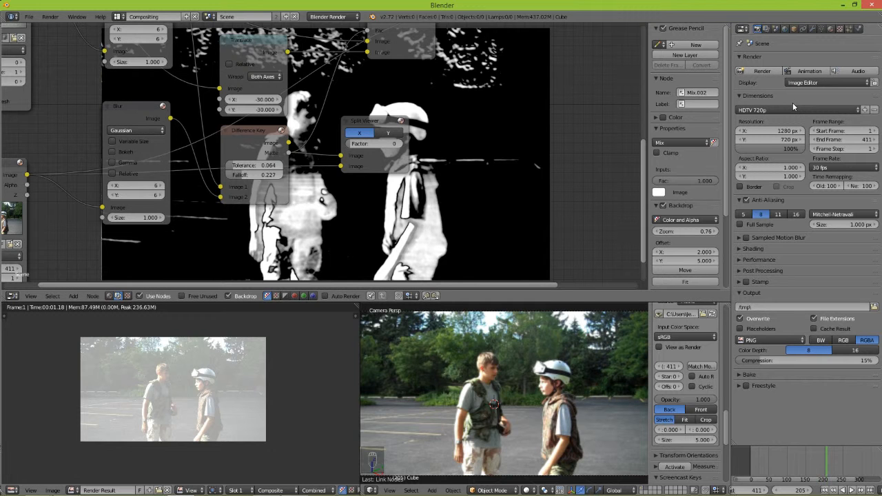
click(839, 29)
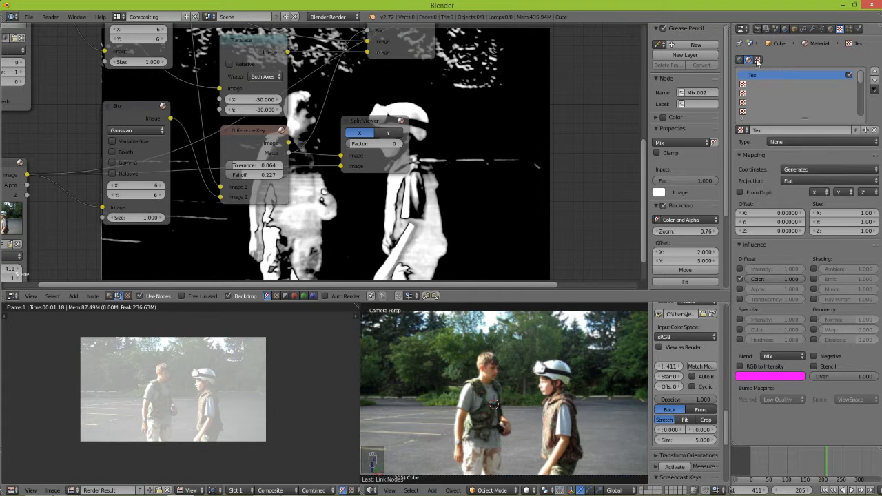
click(758, 60)
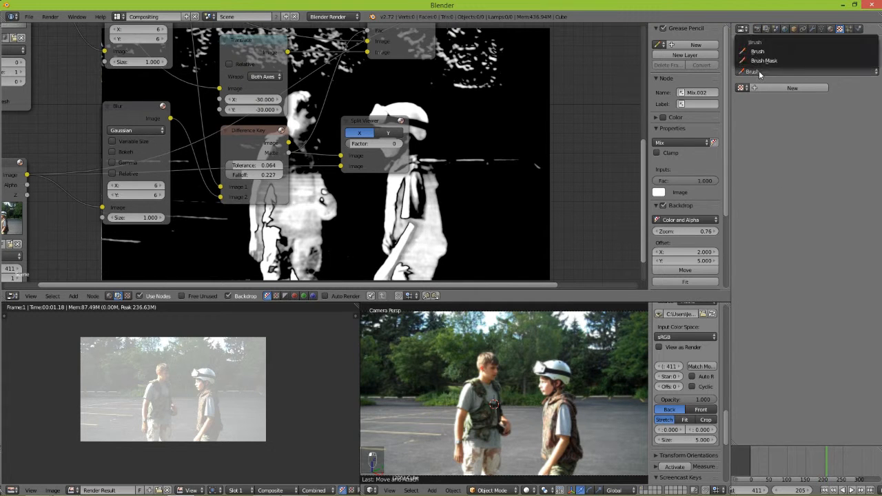
click(755, 88)
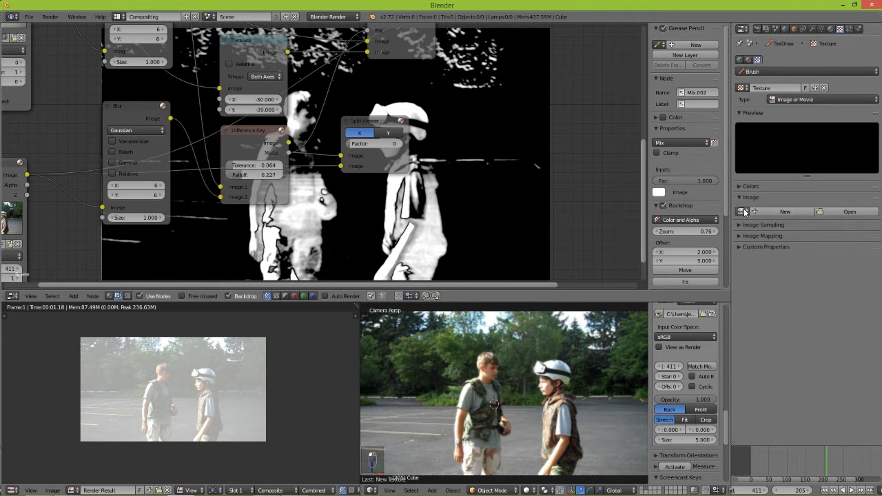
click(793, 99)
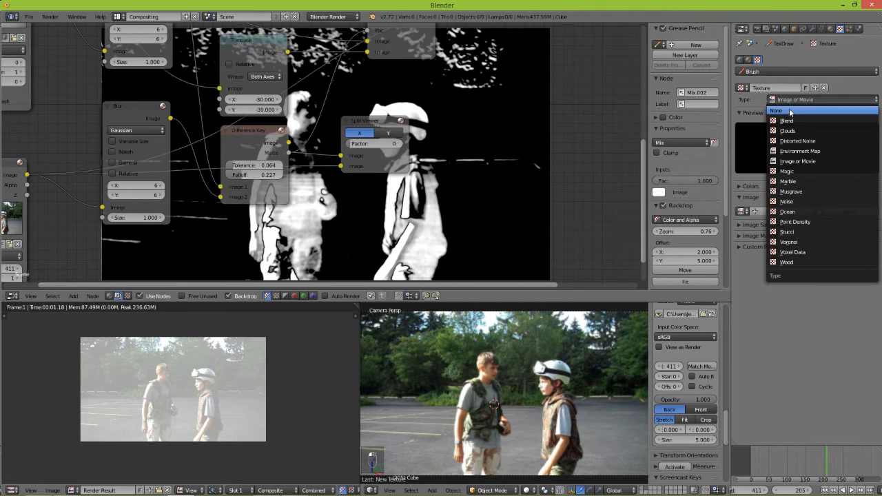
click(810, 171)
Set the Magic texture's RGB multiply values to R 0.300, G 0.300 and B 2.000
click(750, 186)
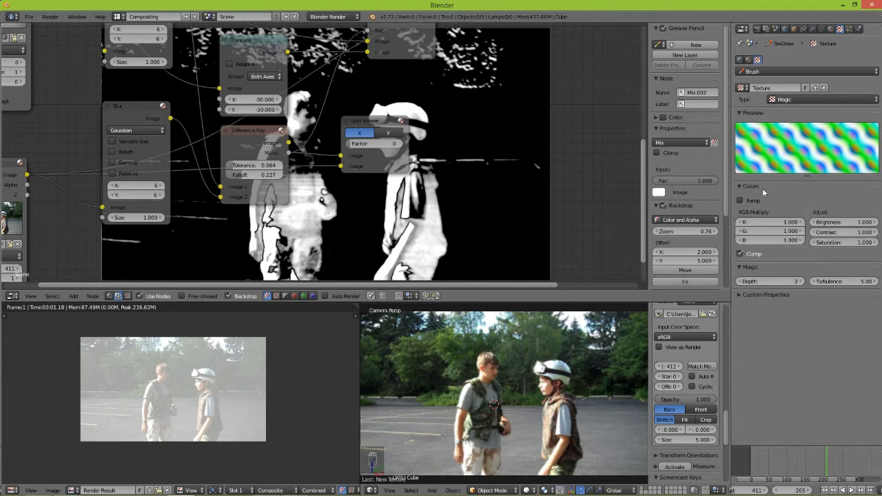
click(756, 241)
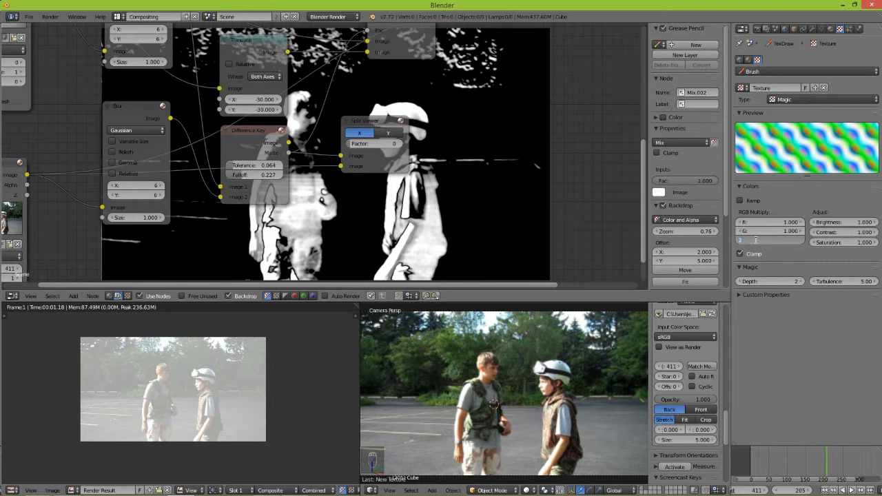
click(772, 232)
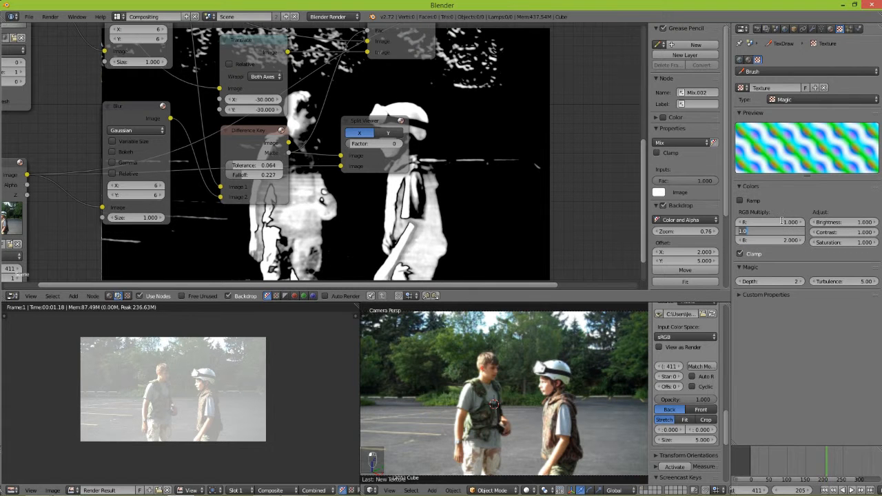
text(0.3)
key(Return)
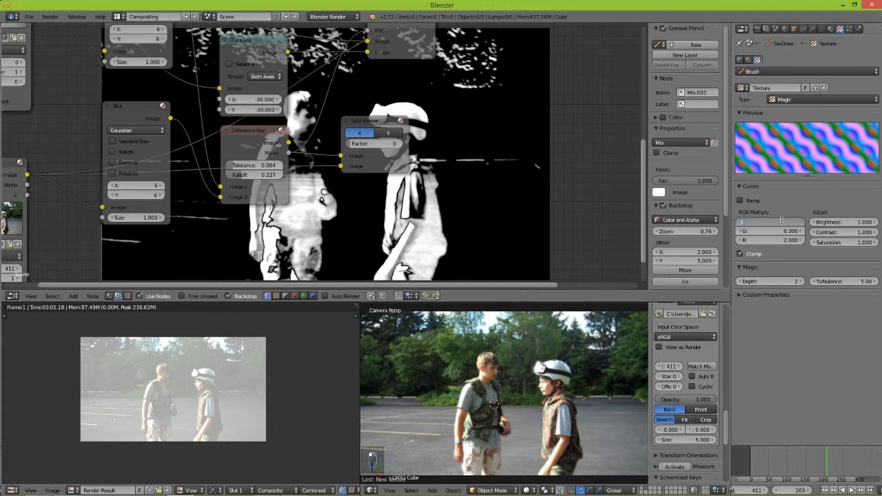
text(0.3)
key(Return)
Set the Magic texture's depth to 3, turbulence to 30.60, contrast to 1.900 and brightness to 0.900
click(798, 282)
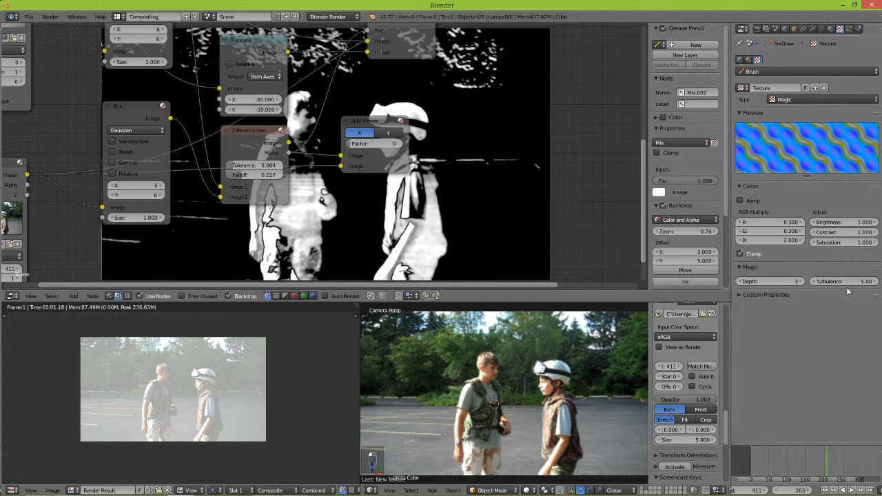
drag(834, 282, 875, 281)
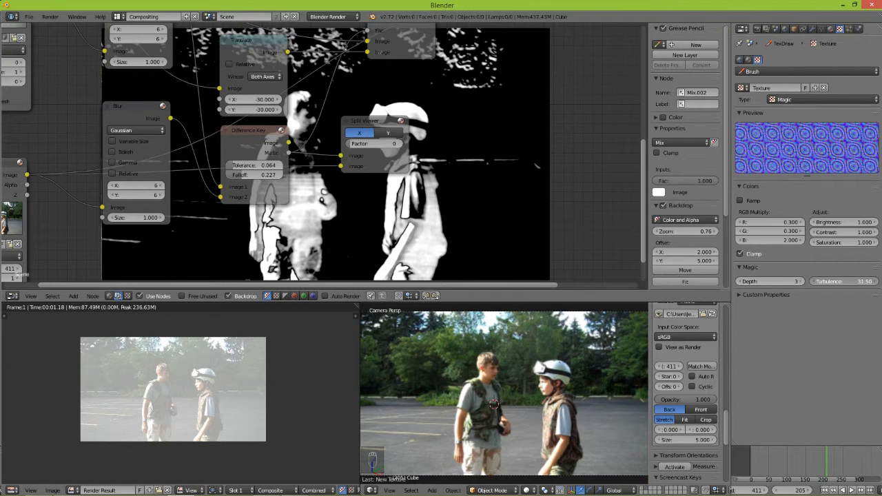
drag(866, 237, 834, 245)
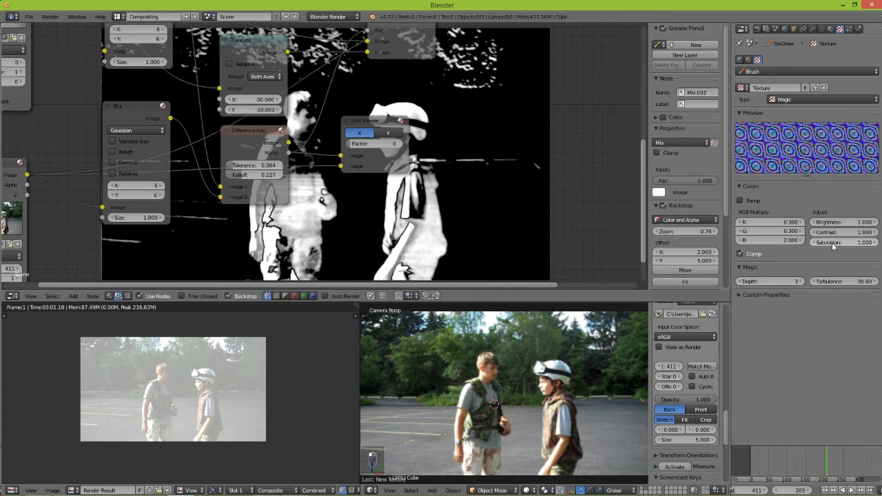
click(816, 226)
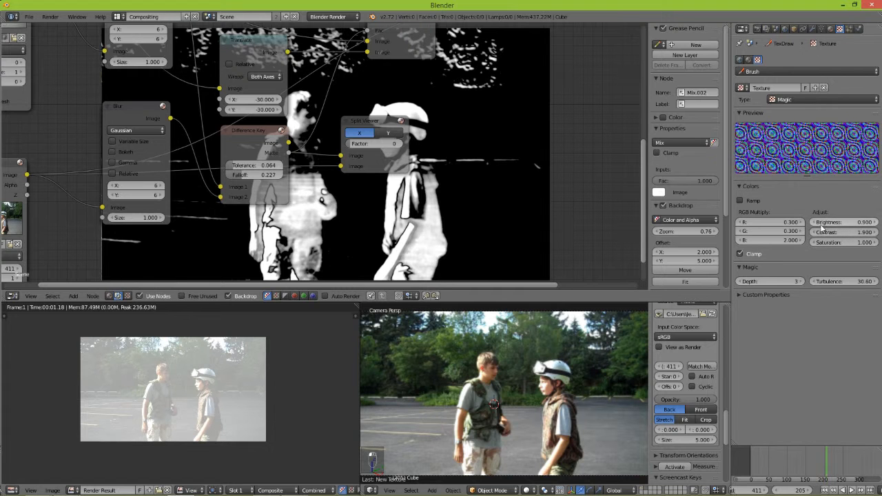
Adjust the Magic texture's saturation to 1.100 and its turbulence to 40.80
click(875, 242)
click(874, 243)
click(873, 242)
click(815, 243)
click(815, 242)
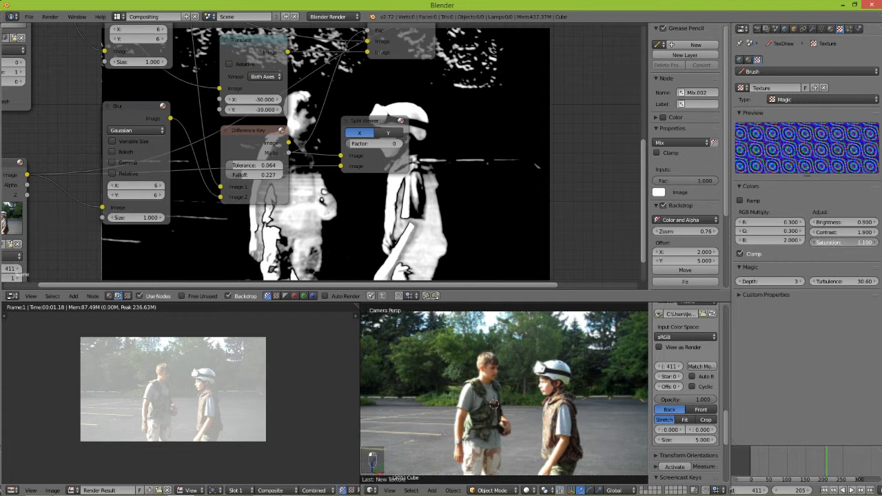
click(873, 242)
drag(864, 281, 877, 281)
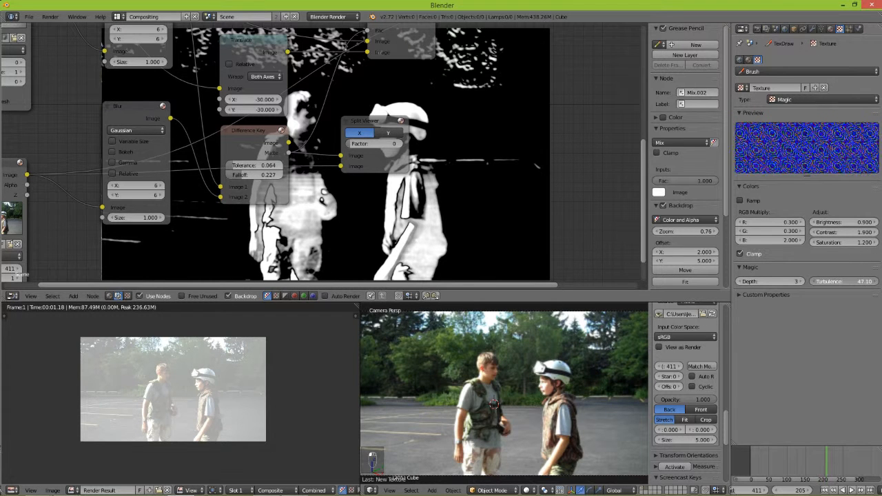
click(814, 242)
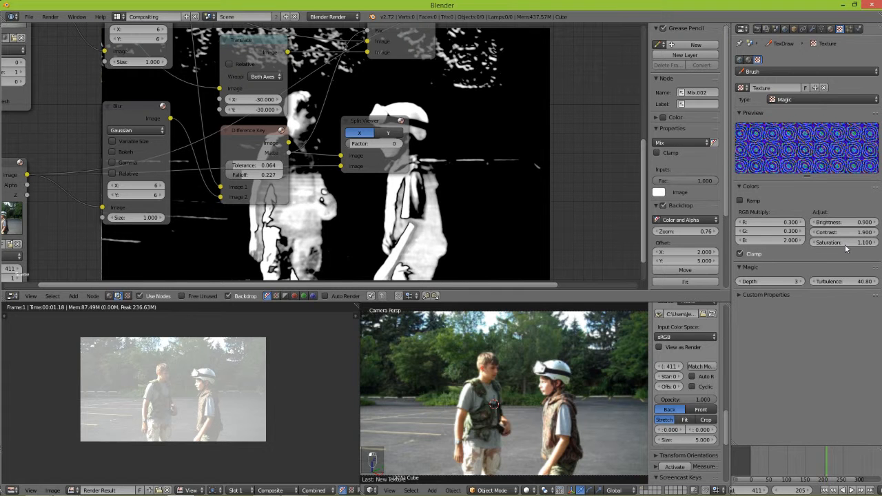
Compare Magic depths from 2 to 5 in the preview and set the texture's depth to 4
click(798, 281)
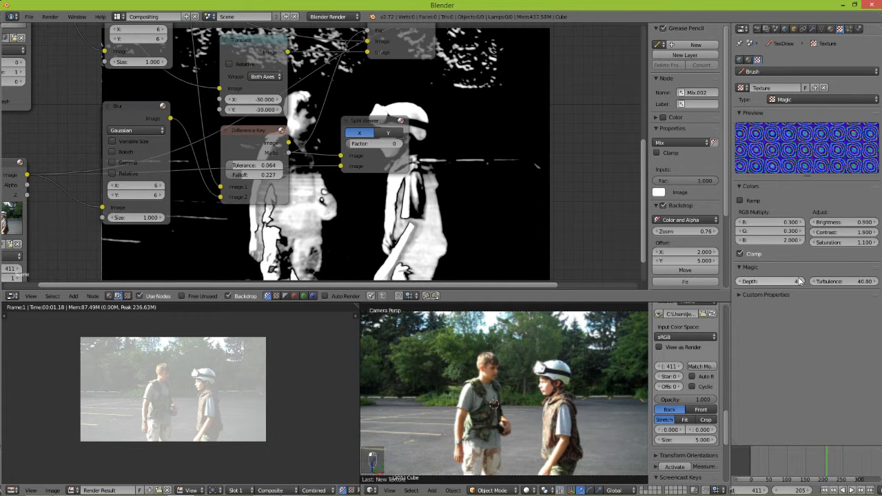
click(800, 281)
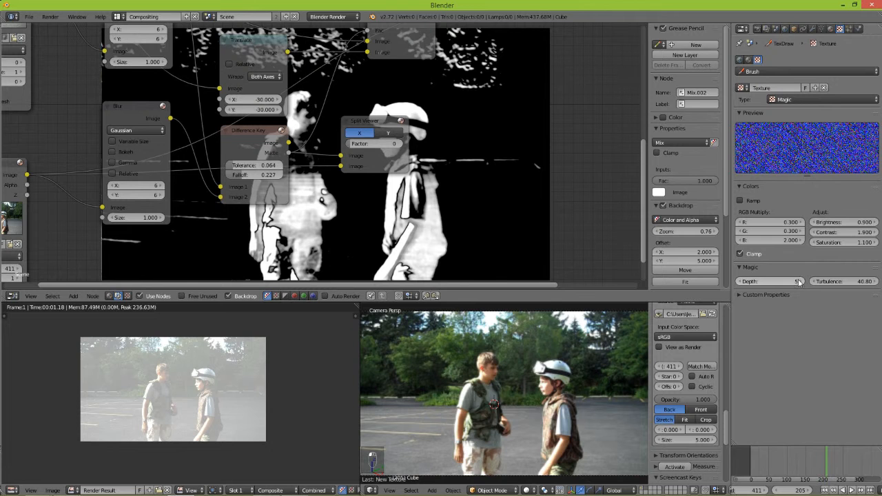
click(742, 282)
click(742, 282)
click(742, 282)
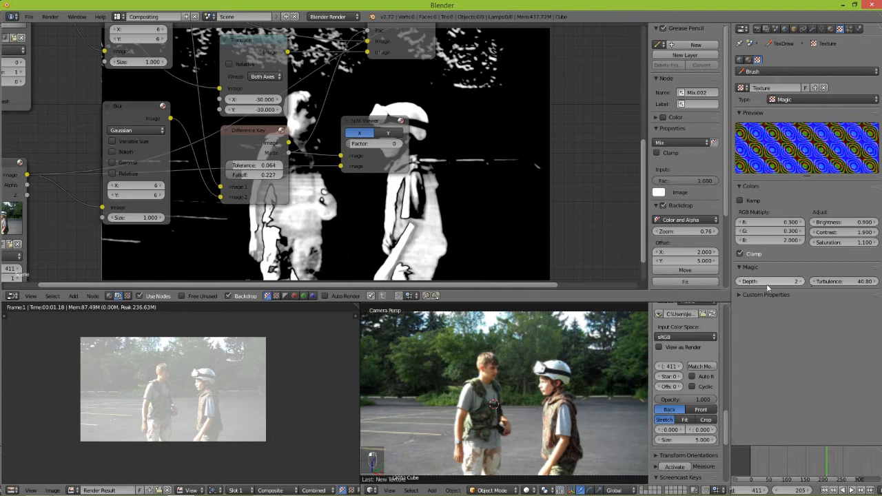
click(800, 282)
click(800, 282)
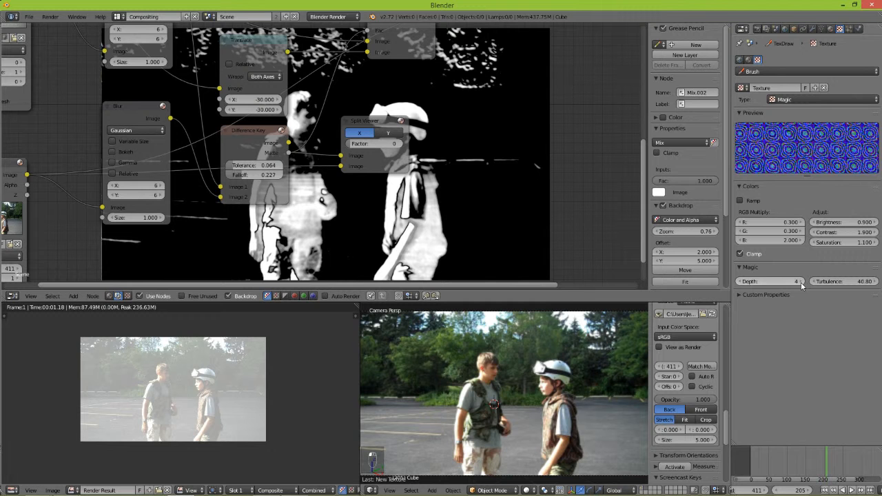
click(738, 283)
Add a Texture node below the Difference Key and assign the Magic texture named Texture to it
scroll(255, 224, down, 3)
middle_drag(255, 223, 321, 182)
click(75, 295)
click(77, 283)
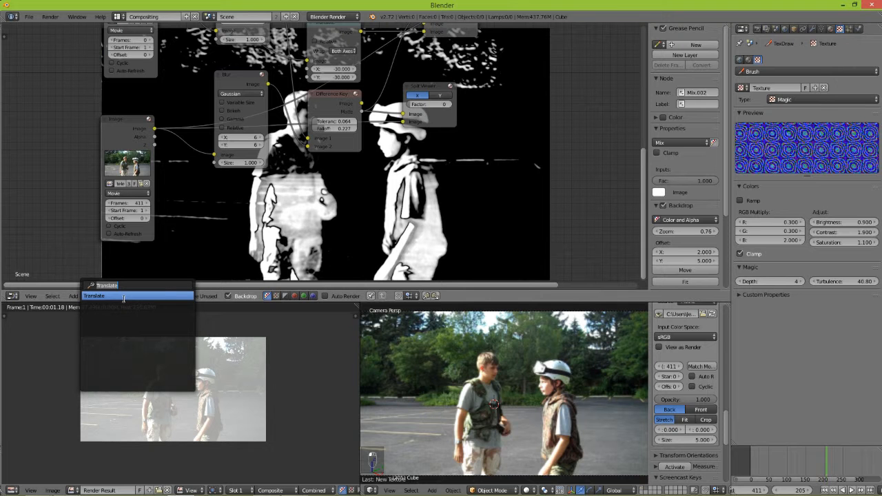
text(te)
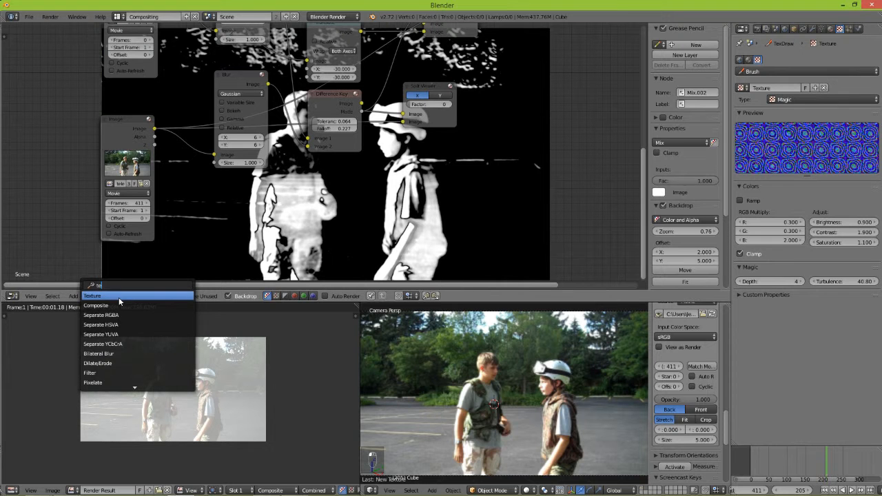
click(118, 298)
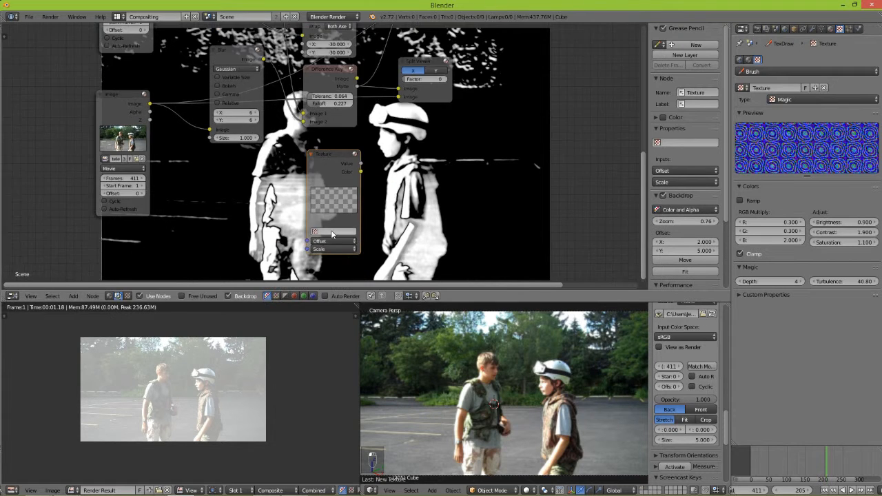
click(333, 233)
click(335, 248)
Link the Texture node's Color to the lower Image input of the inserted Mix node and inspect the composite
middle_drag(374, 179, 324, 266)
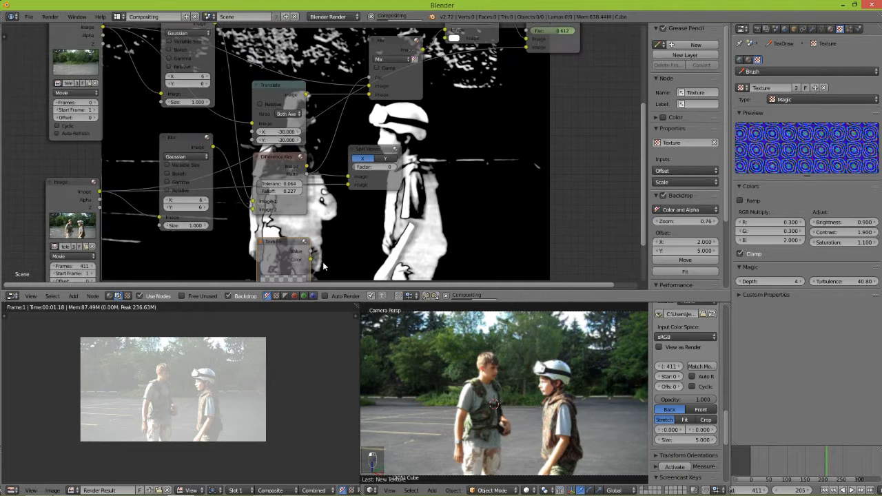
scroll(324, 267, down, 4)
drag(311, 266, 418, 93)
drag(446, 59, 459, 98)
scroll(310, 224, up, 2)
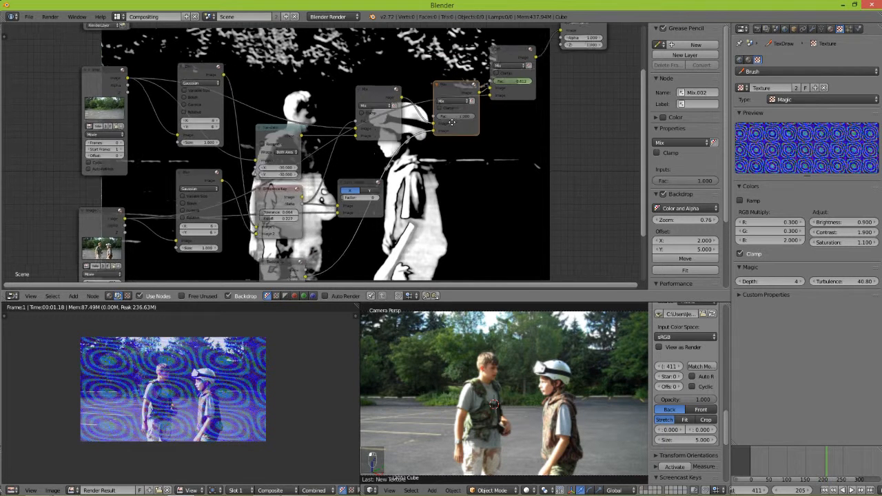
scroll(240, 350, up, 4)
scroll(238, 350, down, 2)
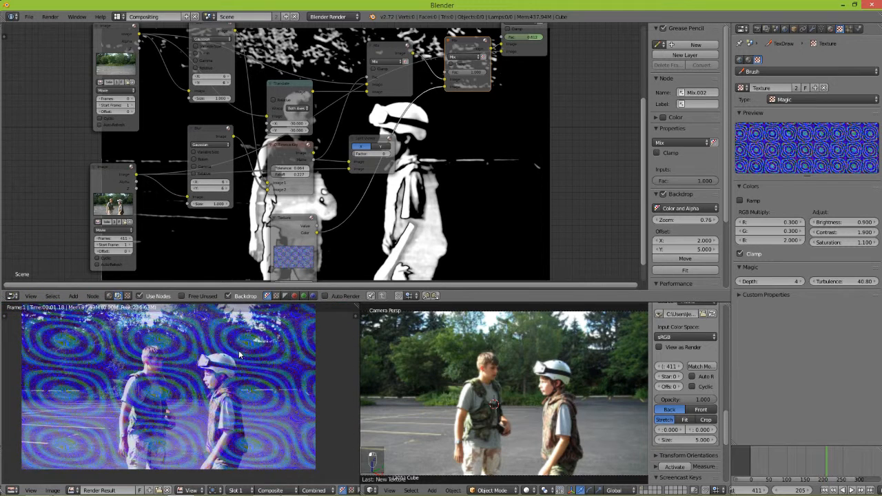
scroll(443, 170, up, 3)
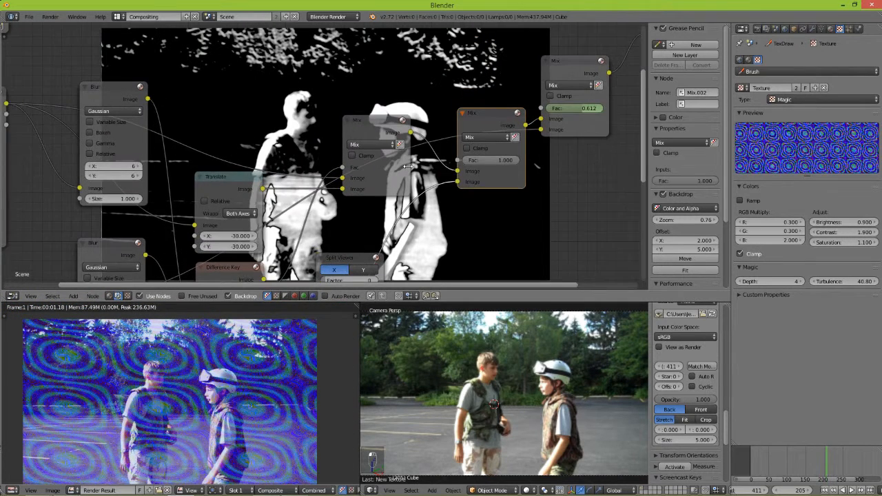
Detach the inserted Mix node, relink the first Mix node to the keyframed one, and move the detached node beside Translate
drag(448, 159, 430, 170)
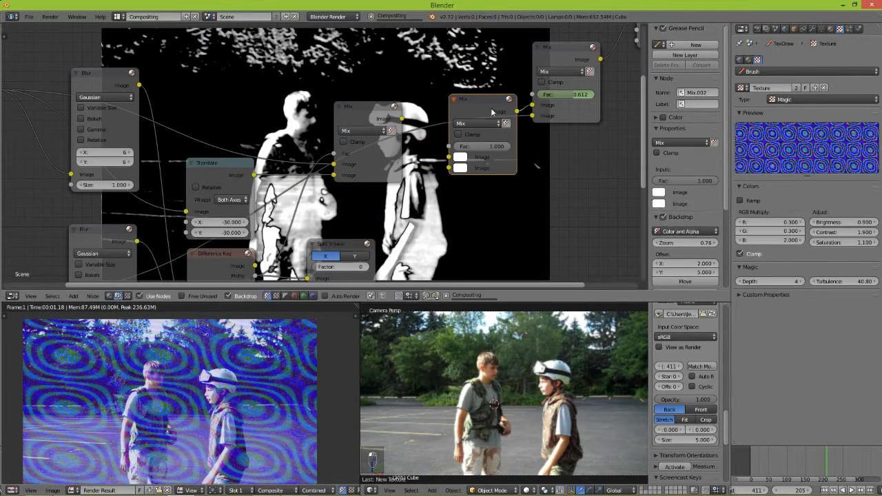
drag(529, 110, 547, 105)
key(g)
click(412, 124)
middle_drag(460, 88, 543, 51)
drag(567, 69, 384, 41)
drag(305, 124, 270, 108)
Link the Translate node's image through the detached Mix node into the lower Image input of the first Mix node
middle_drag(270, 108, 300, 131)
scroll(309, 137, up, 5)
scroll(309, 137, up, 2)
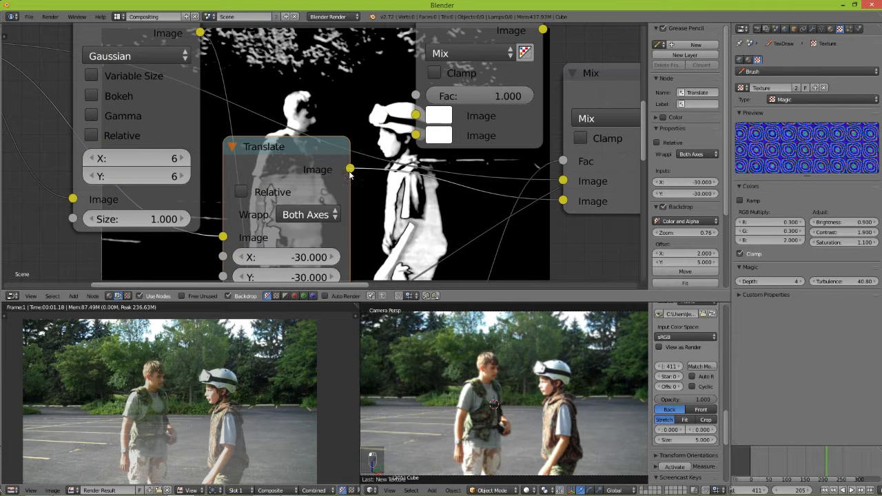
middle_drag(425, 165, 340, 183)
drag(424, 44, 445, 213)
scroll(386, 77, down, 3)
drag(368, 47, 358, 105)
Scale the layout of all the nodes outward to space them farther apart
scroll(351, 125, down, 3)
key(a)
key(s)
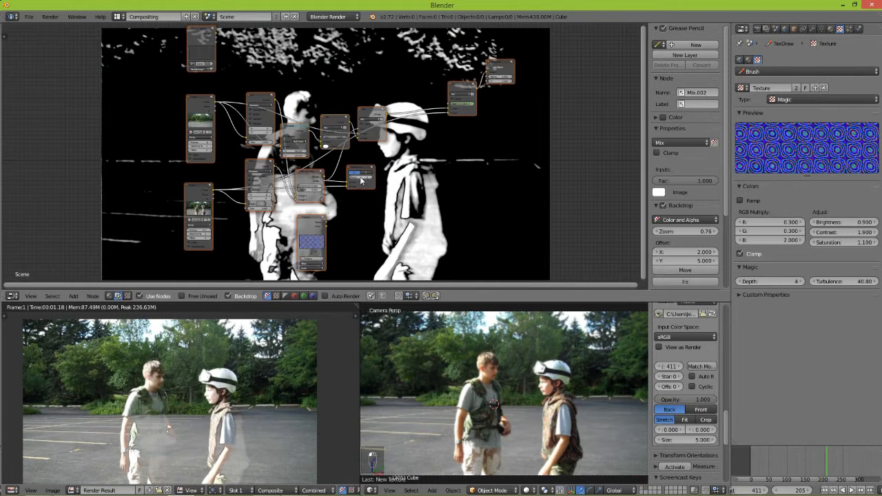
click(435, 135)
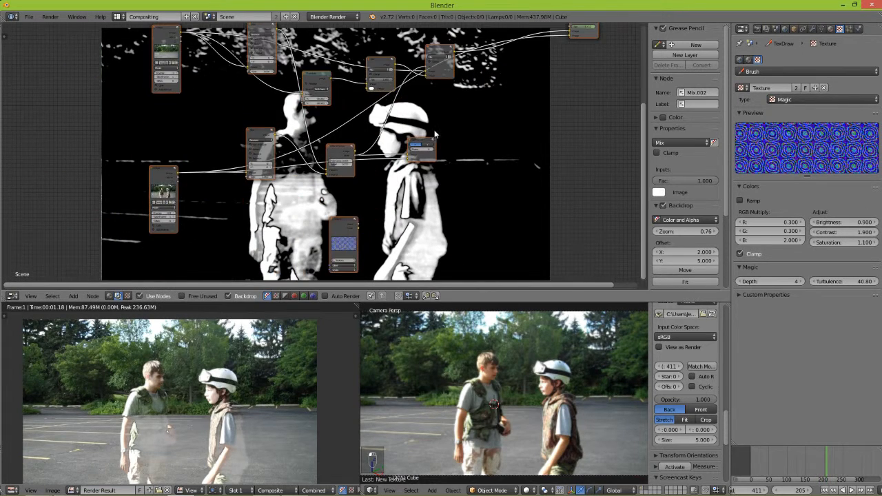
Move the Texture node below the lower Blur node and link its Color to the lower Image input of the Mix after Translate
click(368, 190)
drag(348, 226, 281, 210)
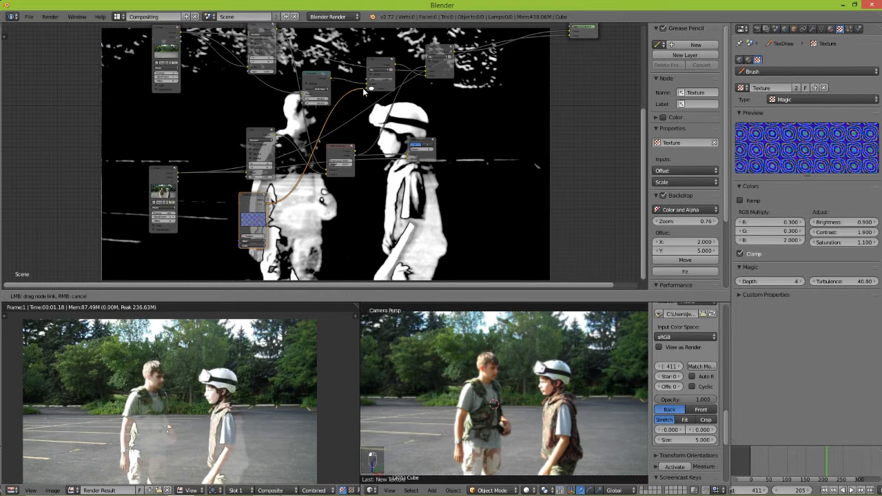
drag(366, 88, 366, 87)
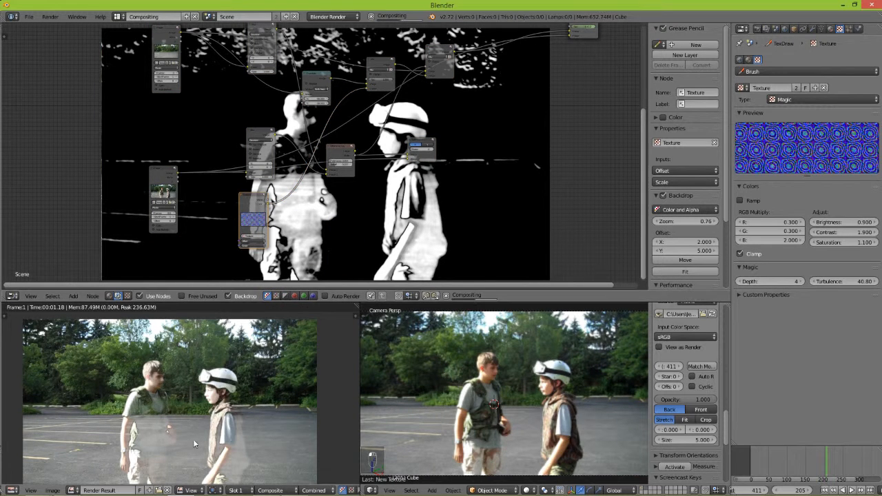
Go to frame 156 and inspect the texture on the cloaked figures in the render result
scroll(169, 449, up, 4)
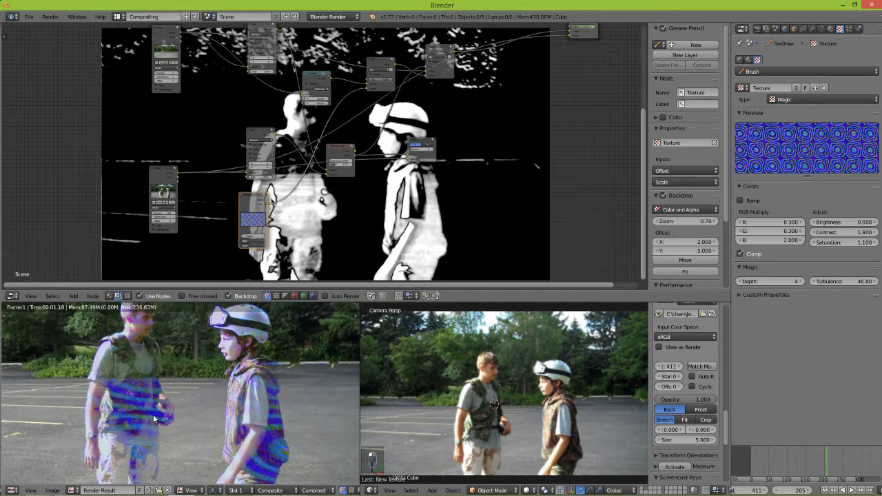
click(808, 469)
scroll(146, 390, down, 2)
middle_drag(162, 384, 155, 345)
scroll(158, 397, up, 2)
scroll(159, 400, down, 2)
middle_drag(281, 237, 313, 146)
scroll(378, 191, up, 12)
scroll(313, 146, up, 4)
scroll(117, 401, up, 2)
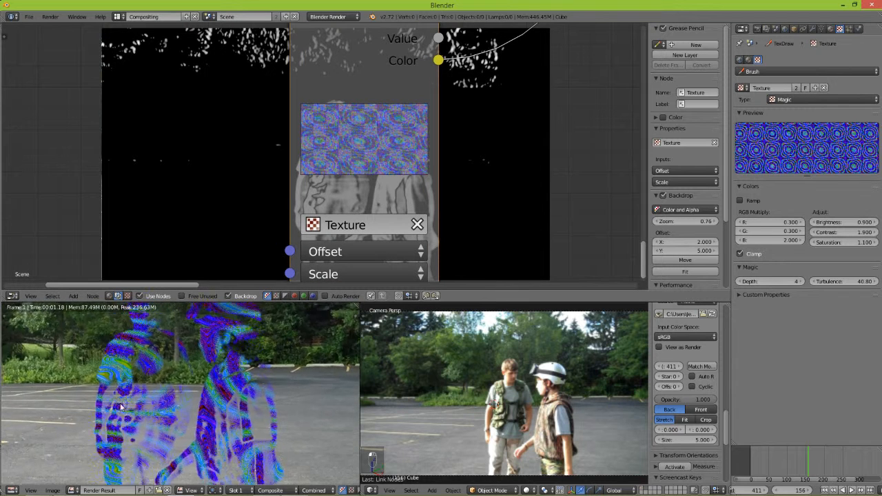
scroll(117, 401, up, 1)
scroll(143, 396, down, 1)
middle_drag(143, 396, 142, 406)
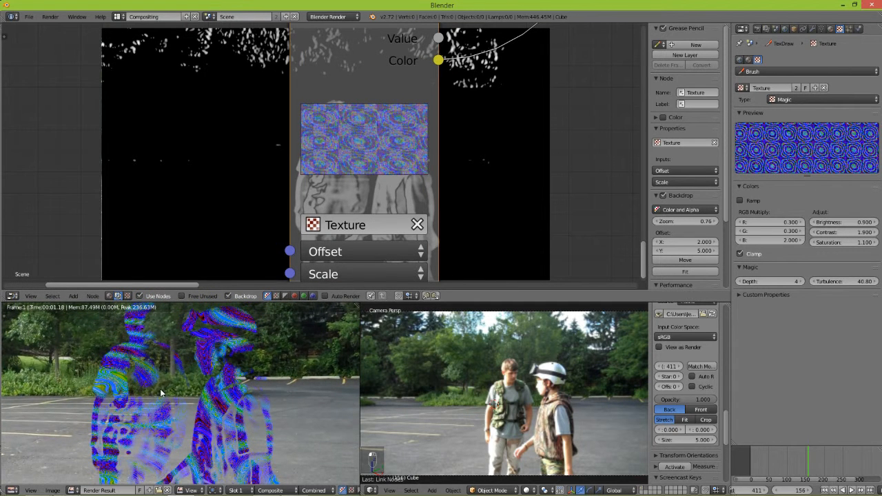
Set the Texture node's scale to 20 on X, Y and Z
click(362, 247)
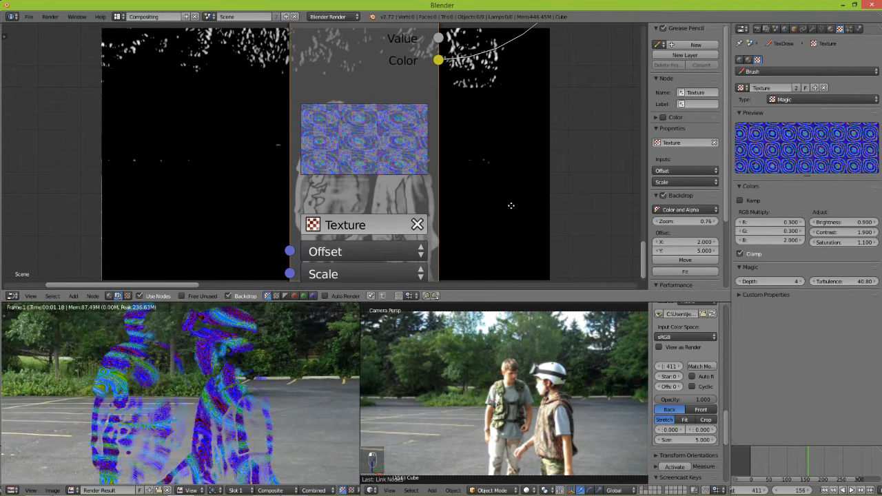
middle_drag(511, 207, 505, 151)
click(385, 218)
click(379, 246)
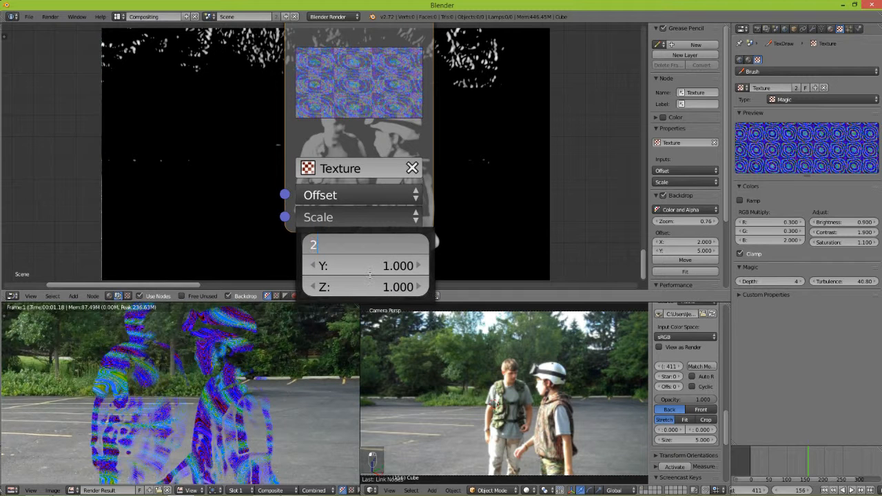
text(20)
key(Tab)
text(20)
key(Return)
click(384, 287)
text(20)
key(Return)
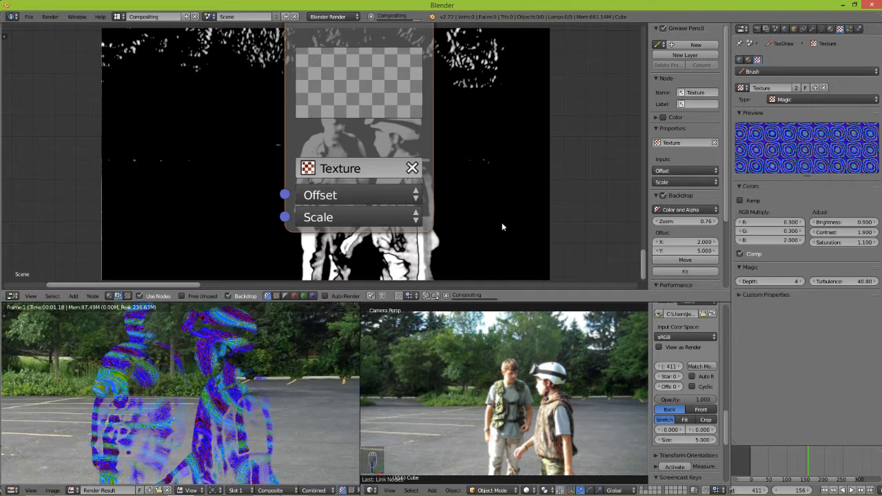
Set the Texture node's scale to 10 on X, Y and Z
middle_drag(215, 415, 265, 314)
click(321, 220)
click(352, 248)
text(10)
key(Return)
text(10)
key(Tab)
text(10)
key(Return)
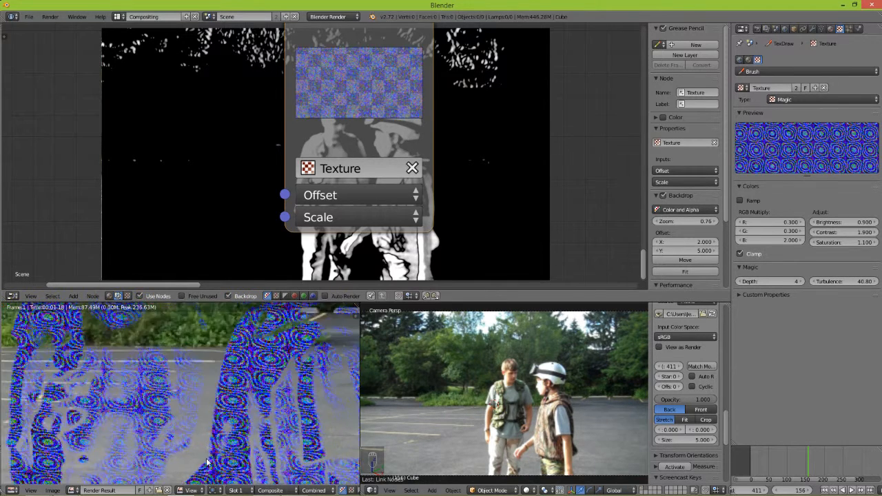
Try a factor of 0.273 on the Mix node that follows Translate and inspect the figures in the render
scroll(205, 434, down, 3)
scroll(205, 434, up, 1)
scroll(511, 55, down, 3)
middle_drag(511, 56, 393, 169)
scroll(405, 135, down, 3)
middle_drag(405, 136, 333, 247)
scroll(333, 247, down, 3)
middle_drag(496, 38, 397, 279)
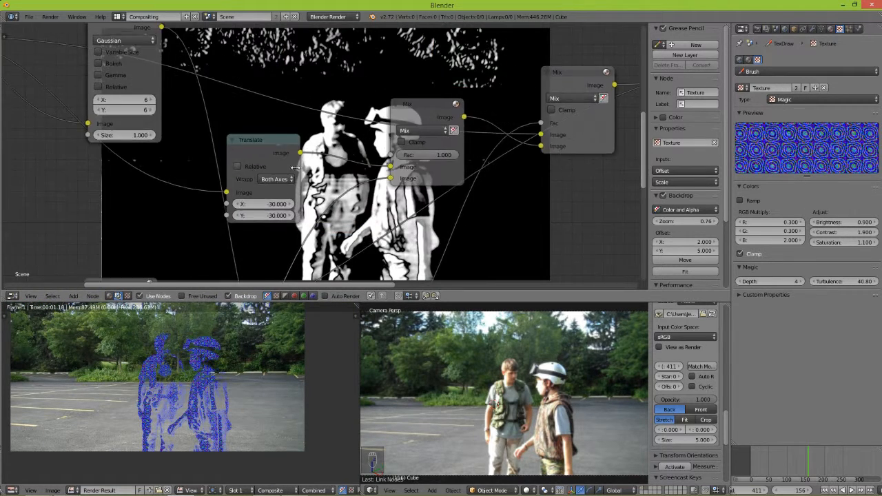
scroll(476, 146, up, 4)
middle_drag(477, 143, 368, 143)
scroll(374, 144, up, 5)
drag(405, 154, 370, 156)
scroll(239, 375, up, 3)
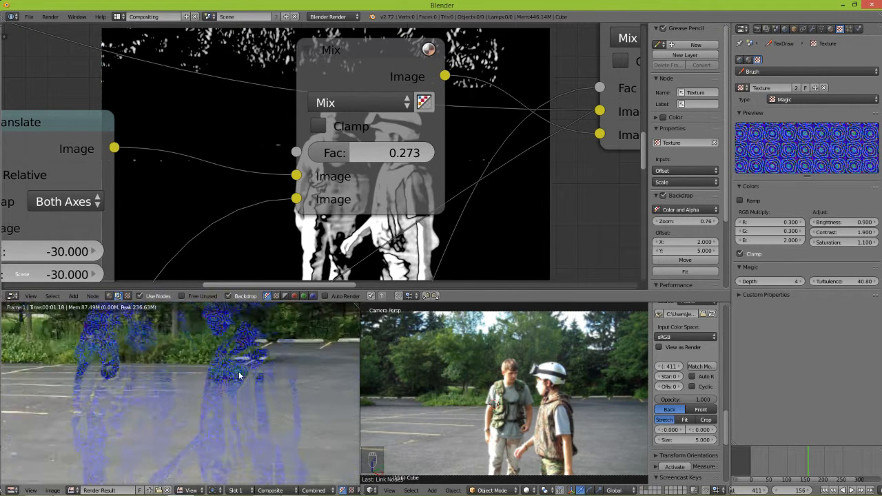
scroll(235, 372, up, 3)
middle_drag(158, 370, 146, 372)
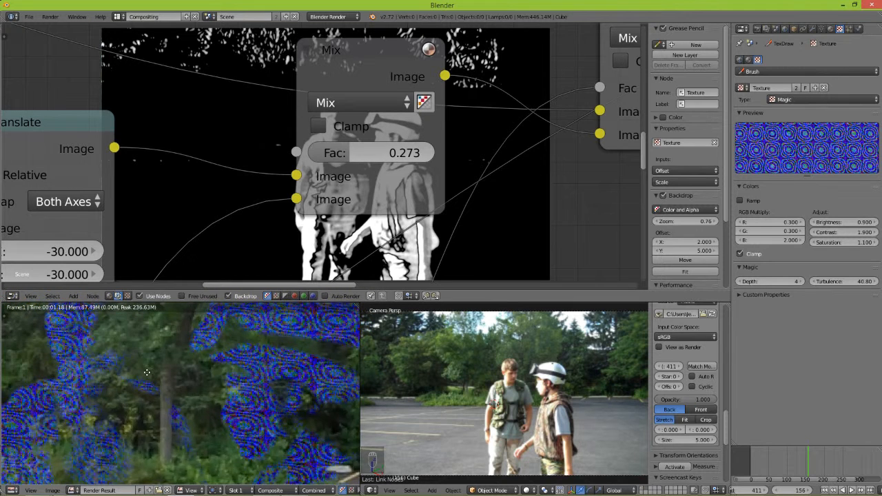
Compare the cloak with the Mix factor at 0 and at 1
drag(379, 153, 221, 262)
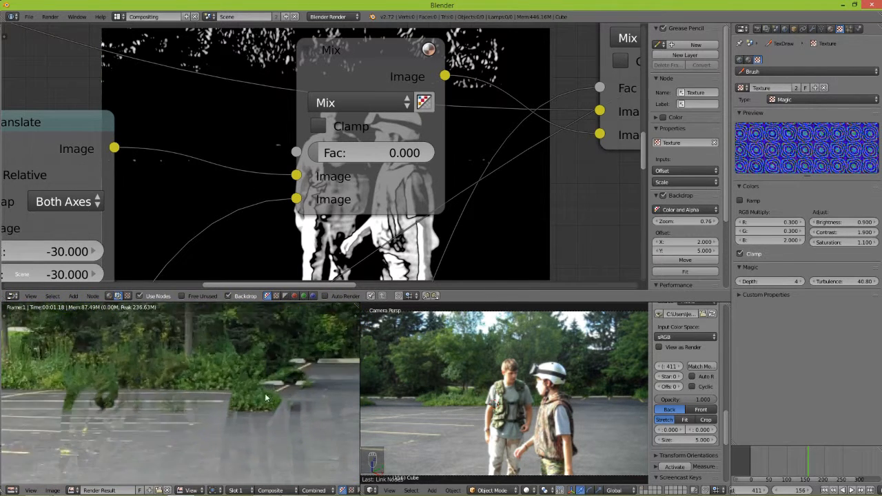
middle_drag(265, 398, 224, 383)
drag(372, 153, 441, 153)
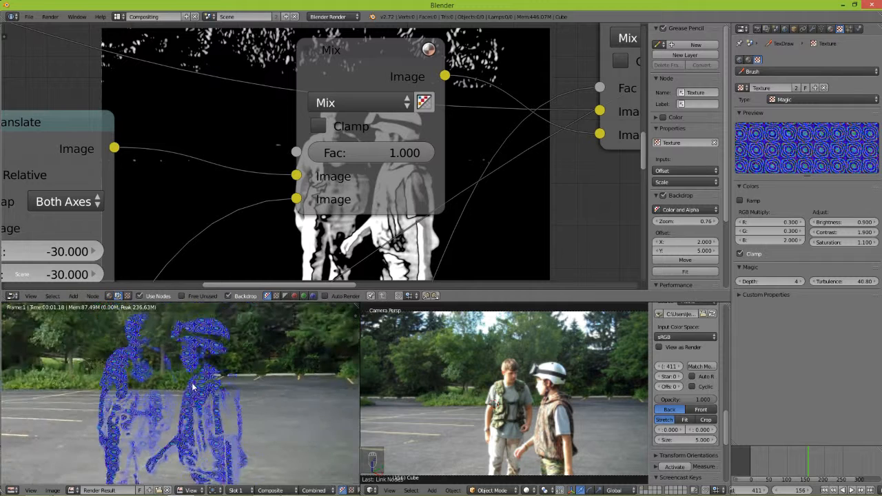
Set the factor of the Mix node after Translate to 0.482 and check the cloak in the render
drag(413, 157, 387, 157)
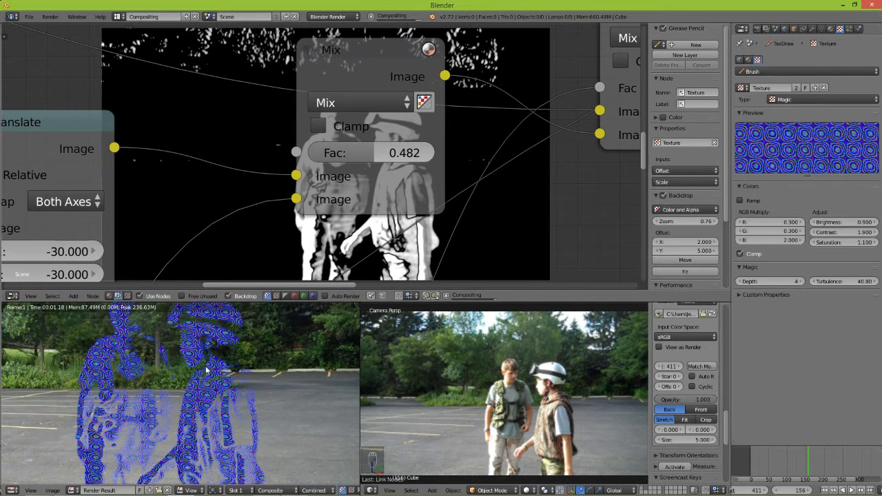
scroll(217, 412, up, 3)
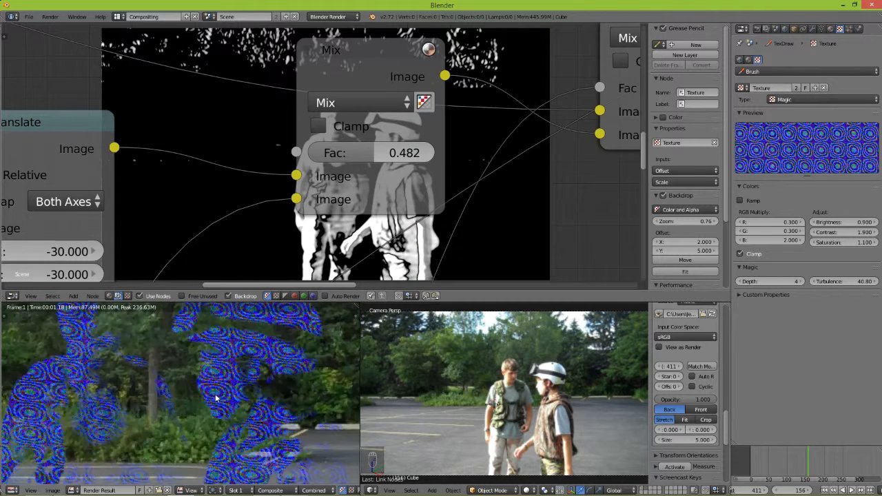
scroll(215, 398, down, 4)
scroll(215, 398, up, 2)
scroll(235, 256, down, 1)
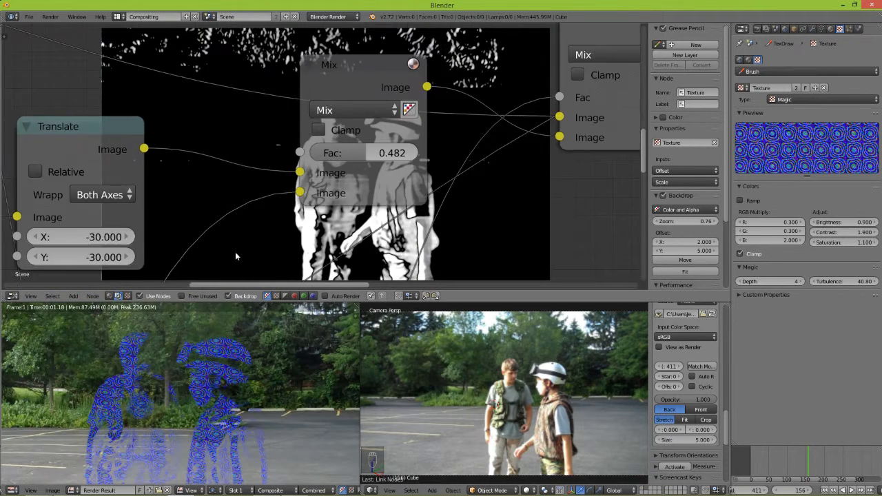
Set the Texture node's X and Y scale to 15
middle_drag(235, 253, 386, 42)
scroll(159, 226, down, 7)
middle_drag(159, 226, 255, 60)
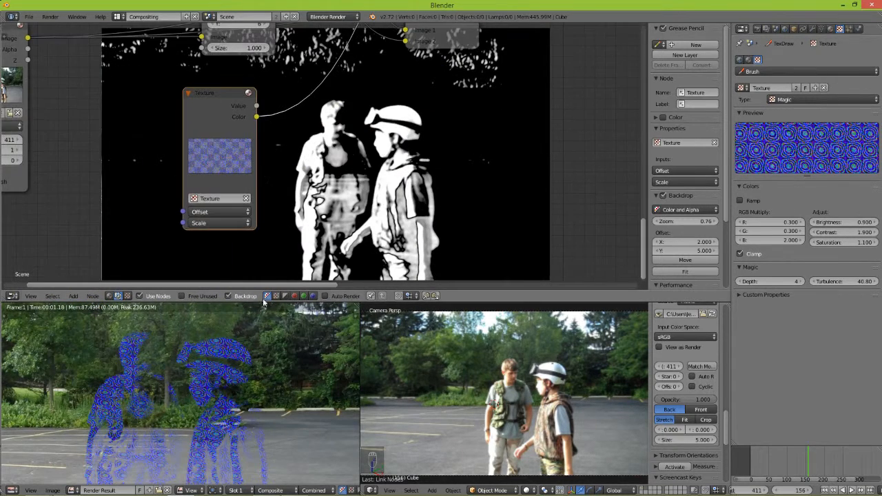
click(219, 224)
click(223, 236)
text(15)
key(Return)
click(223, 248)
text(15)
key(Return)
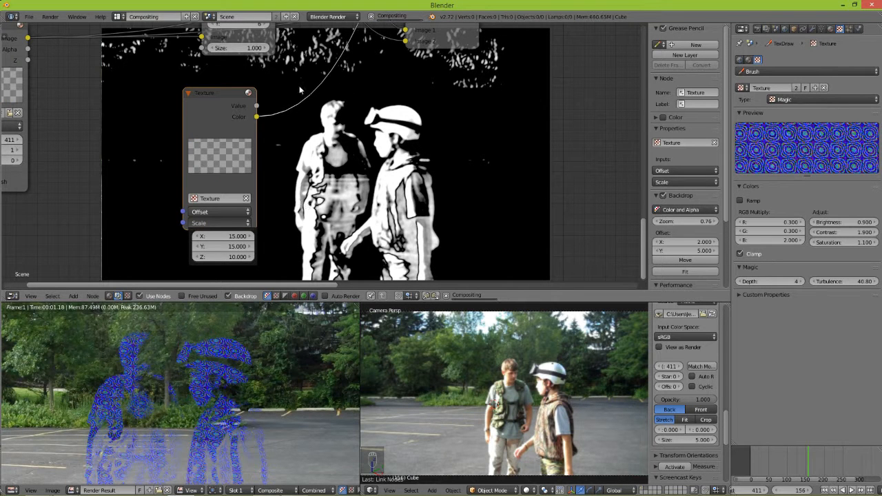
Nudge the Difference Key node slightly up and to the right within the node layout
scroll(326, 158, down, 2)
middle_drag(326, 158, 320, 202)
scroll(320, 202, down, 5)
middle_drag(325, 122, 298, 190)
scroll(366, 147, up, 1)
drag(365, 148, 376, 121)
middle_drag(360, 106, 327, 141)
scroll(398, 185, down, 2)
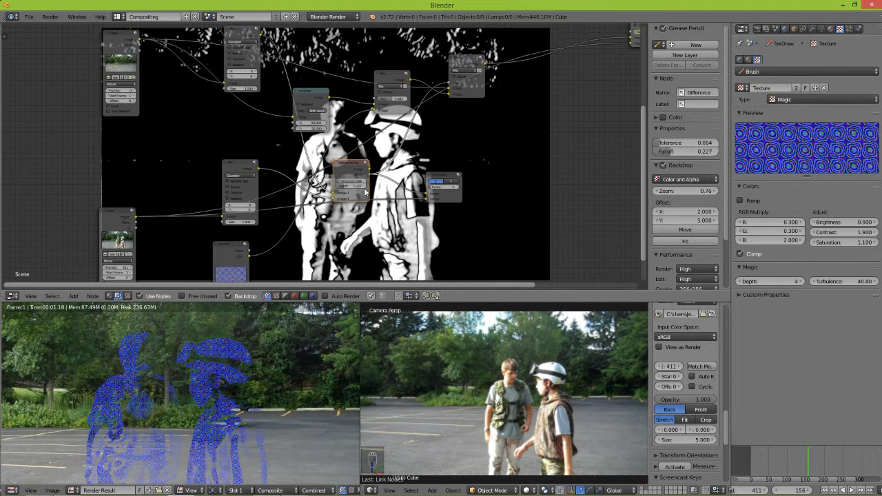
scroll(451, 155, down, 1)
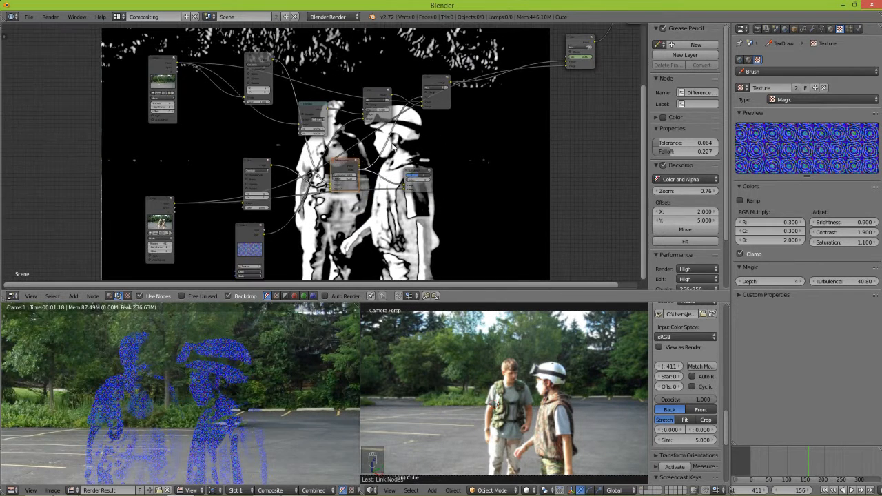
scroll(384, 109, up, 2)
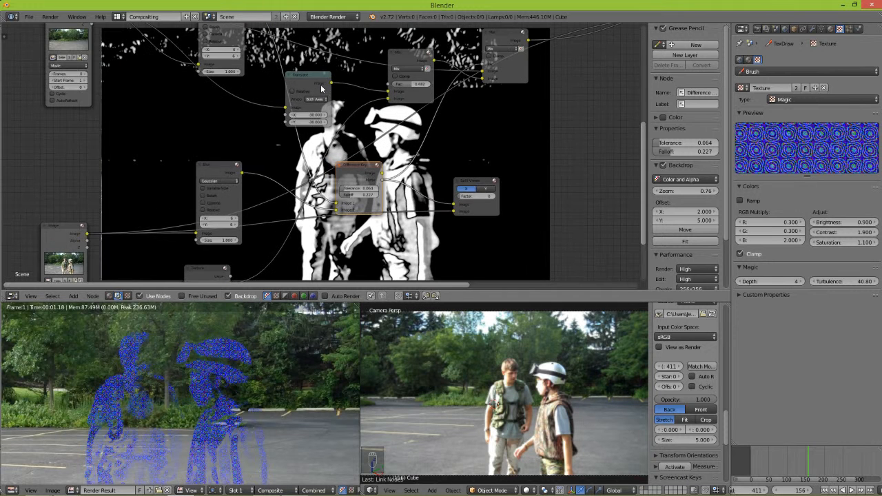
Duplicate the Translate node and insert the copy into the link from the Texture node's Color output
click(315, 80)
shift+scroll(339, 100, down, 4)
key(g)
click(308, 255)
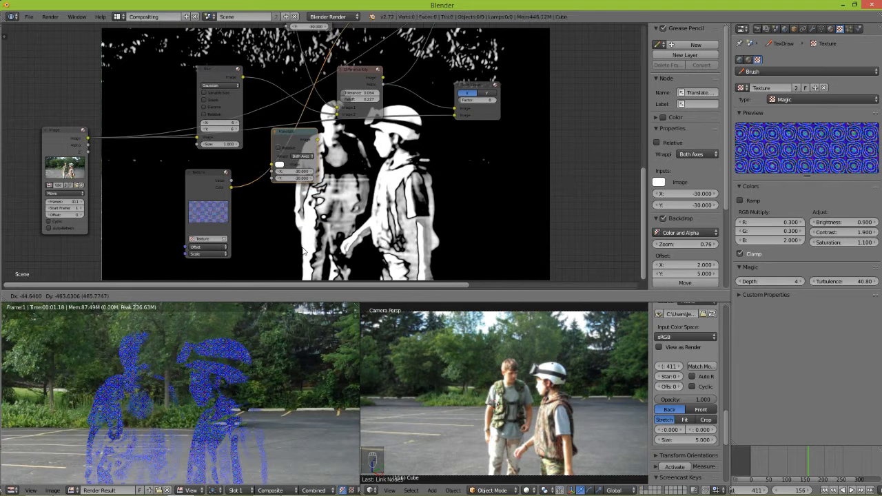
Set the duplicated Translate node's X and Y to 0 and keyframe both values at frame 156
scroll(303, 207, up, 4)
click(268, 187)
text(0)
click(268, 201)
text(0)
key(Return)
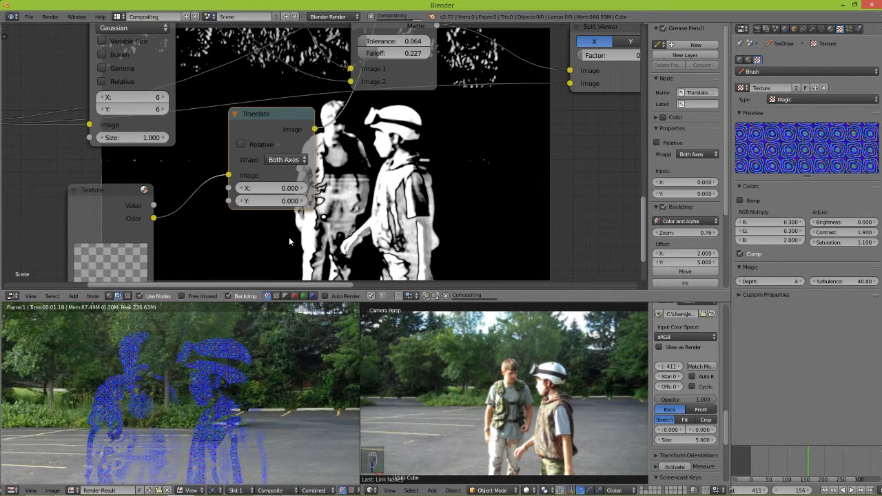
scroll(319, 260, up, 2)
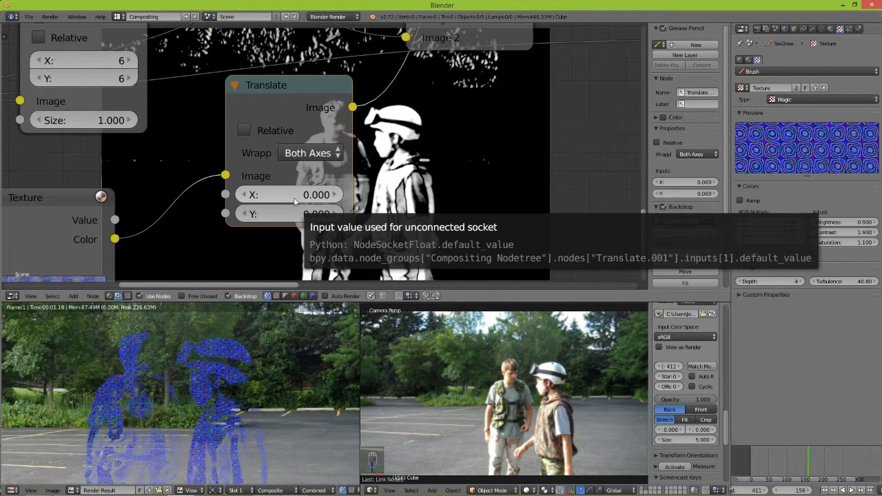
key(i)
key(i)
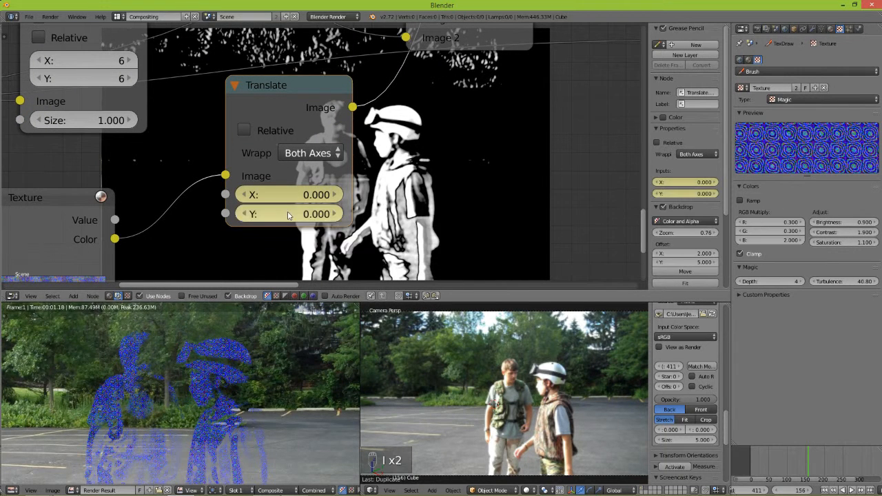
Switch the node area to the Graph Editor, expand the Compositing Nodetree channels, and show the curve properties
click(12, 296)
click(34, 259)
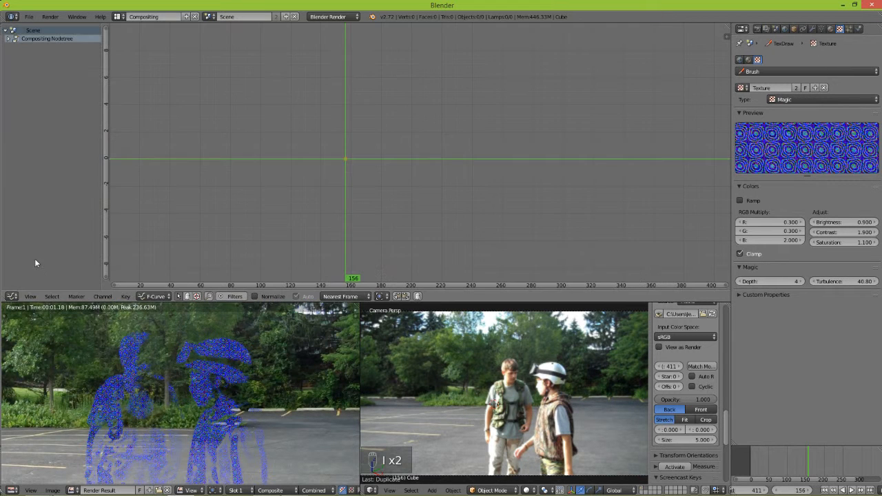
click(8, 38)
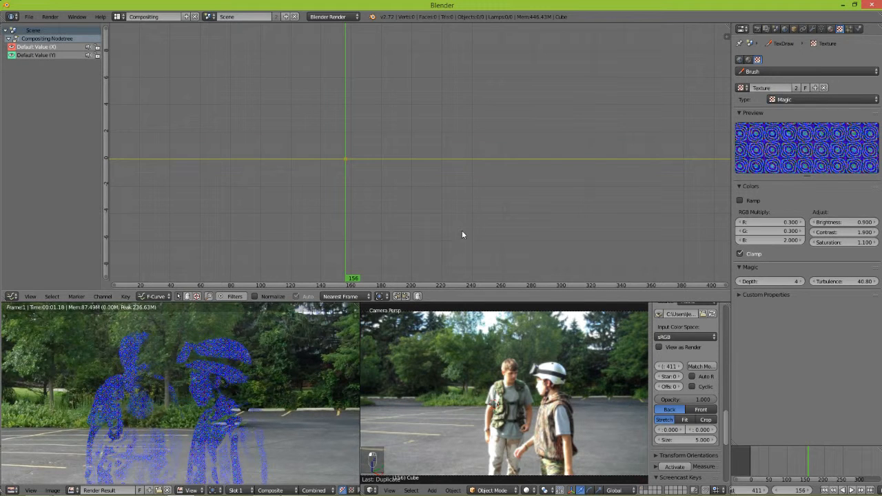
key(n)
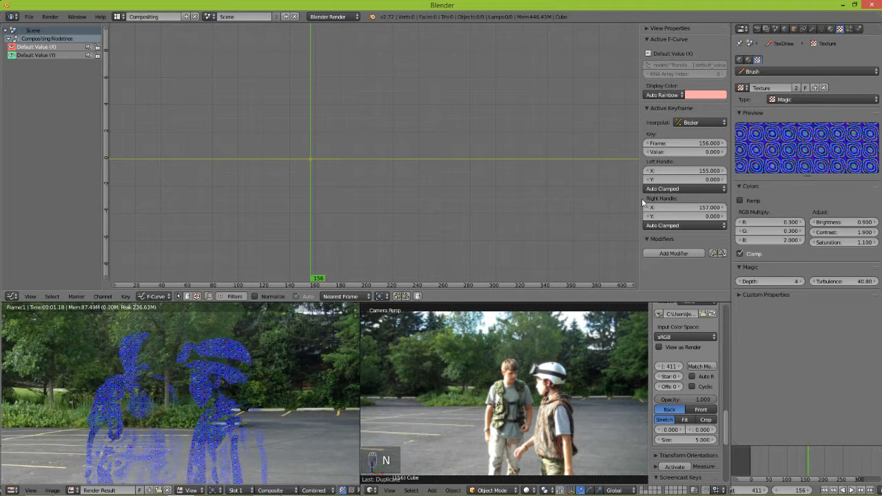
Add a Generator modifier to the Default Value (X) curve and set its x coefficient to 5
click(674, 252)
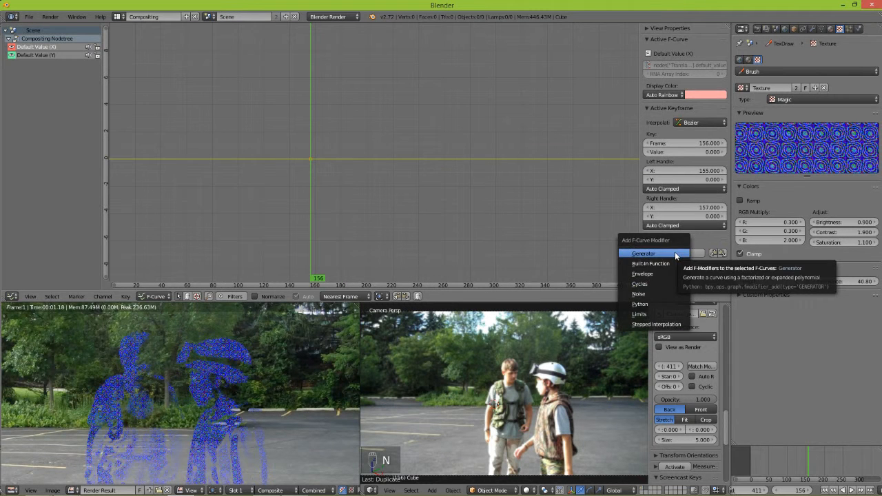
click(675, 251)
scroll(698, 239, down, 4)
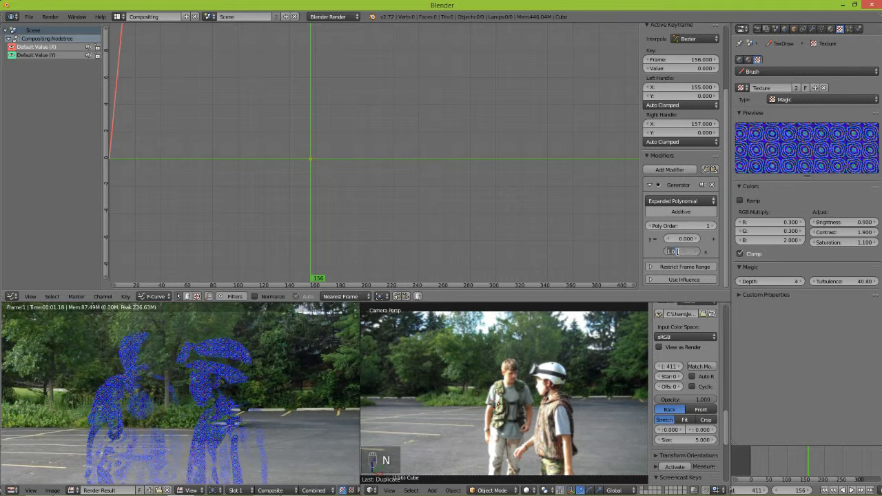
key(Return)
scroll(275, 134, down, 5)
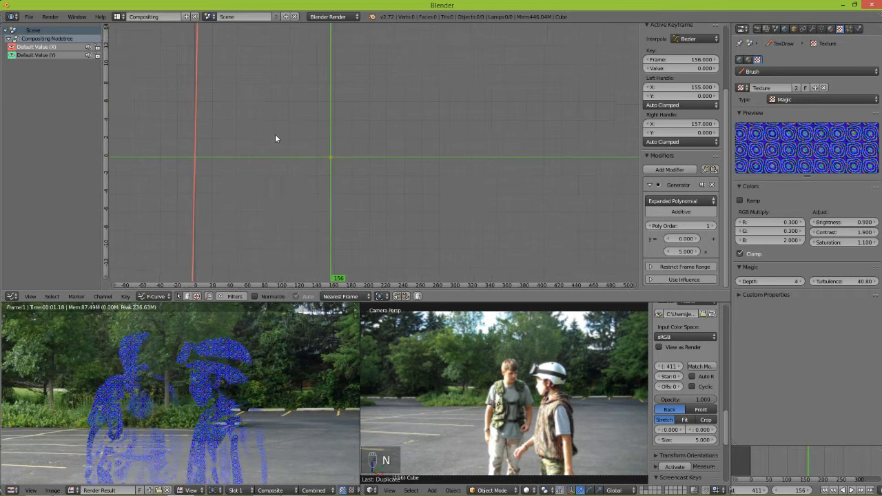
scroll(277, 151, down, 2)
mouse_move(277, 150)
middle_down()
mouse_move(327, 155)
mouse_move(328, 207)
mouse_move(235, 251)
mouse_move(249, 31)
mouse_move(256, 82)
mouse_move(245, 229)
mouse_move(270, 157)
middle_up()
scroll(278, 237, up, 4)
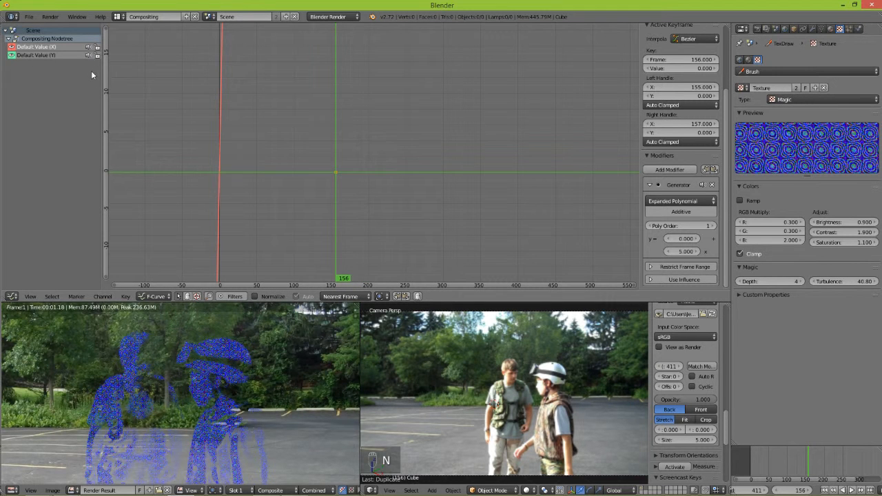
Add a Generator modifier to the Default Value (Y) curve and set its x coefficient to 5
click(44, 55)
click(682, 170)
click(683, 173)
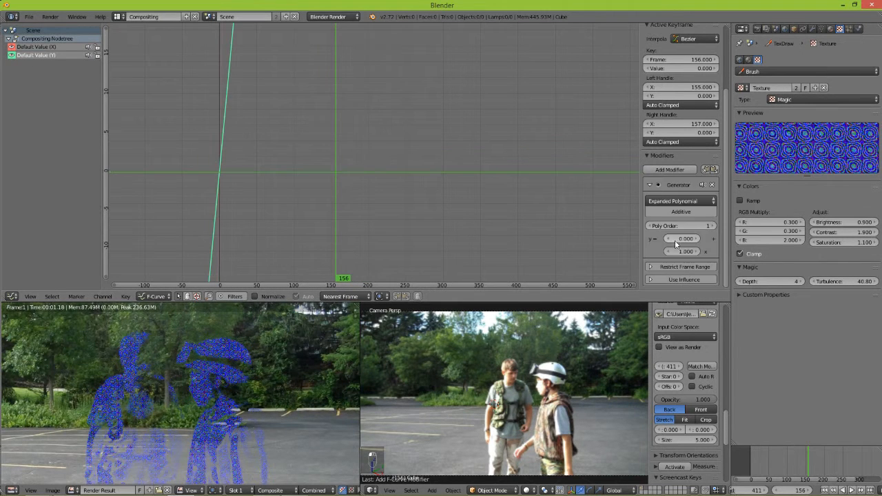
key(Return)
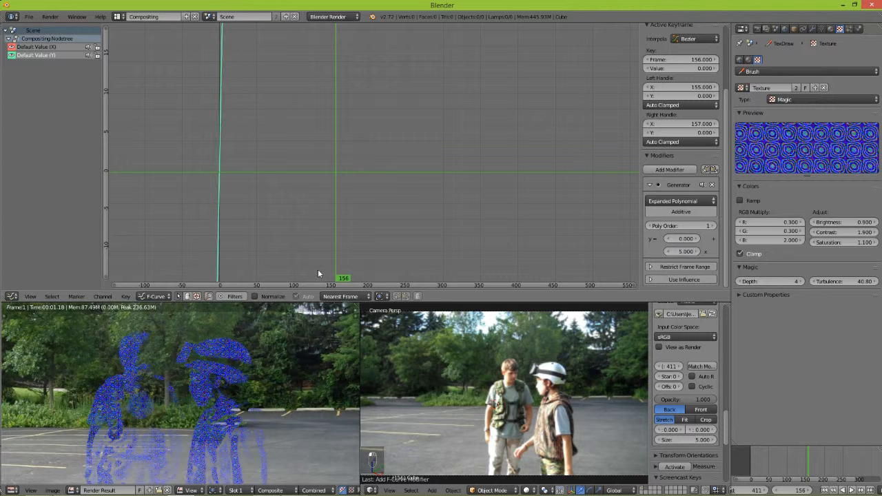
Hide the curve properties and switch the area back to the Node Editor
key(n)
click(12, 296)
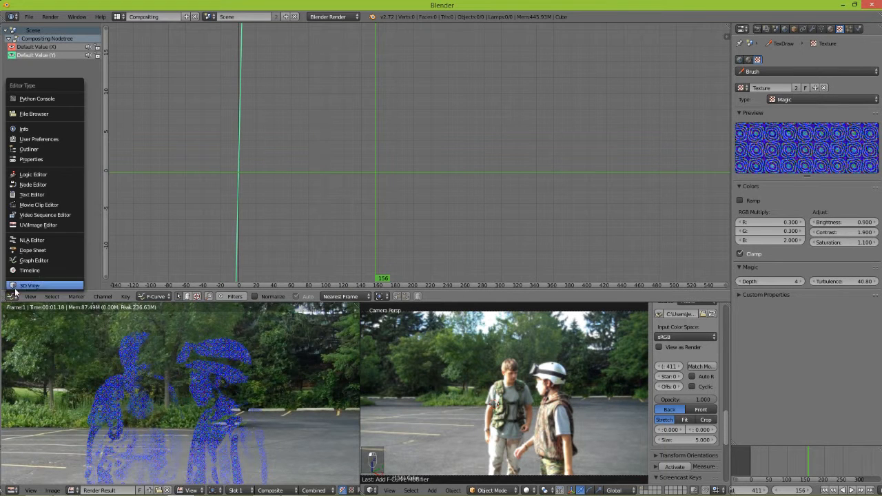
click(32, 184)
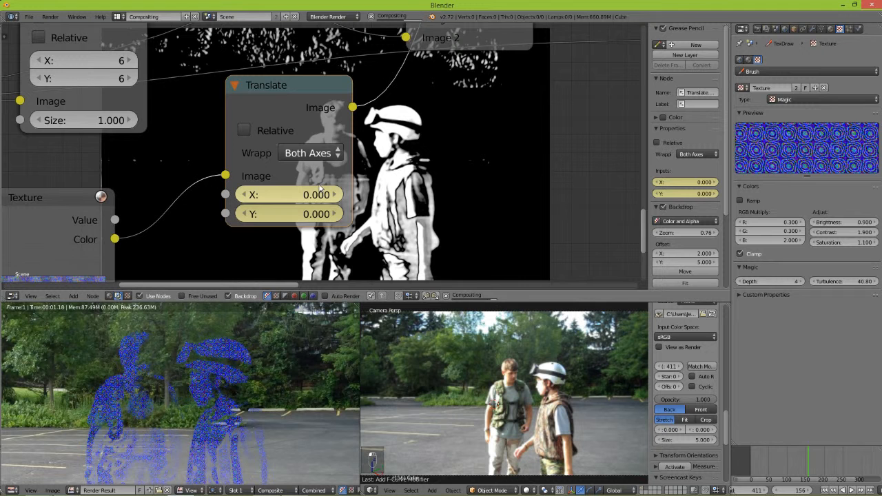
Step forward frame by frame to check that the Translate node's X and Y offsets advance
key(Right)
scroll(320, 188, up, 2)
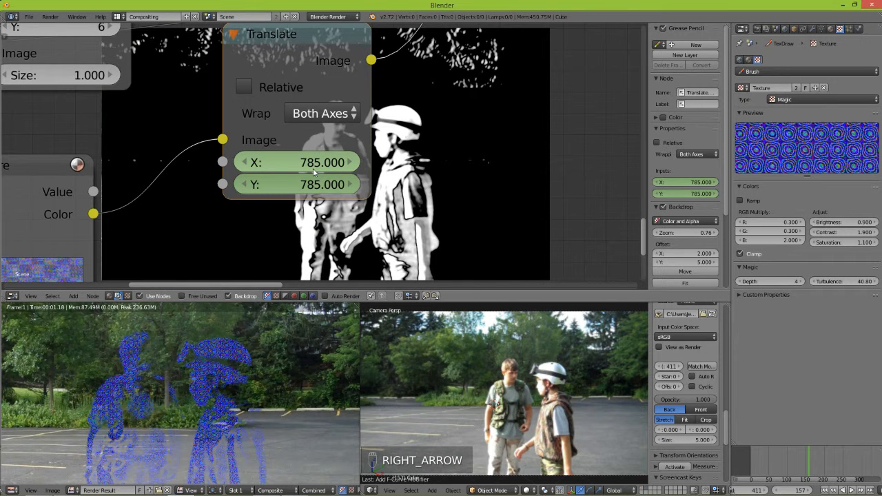
key(Right)
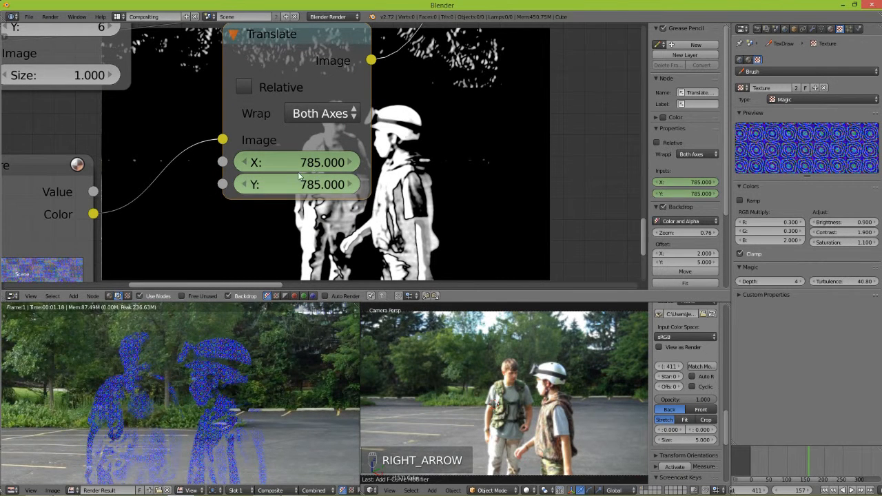
key(Right)
key(Right)
key(Right)
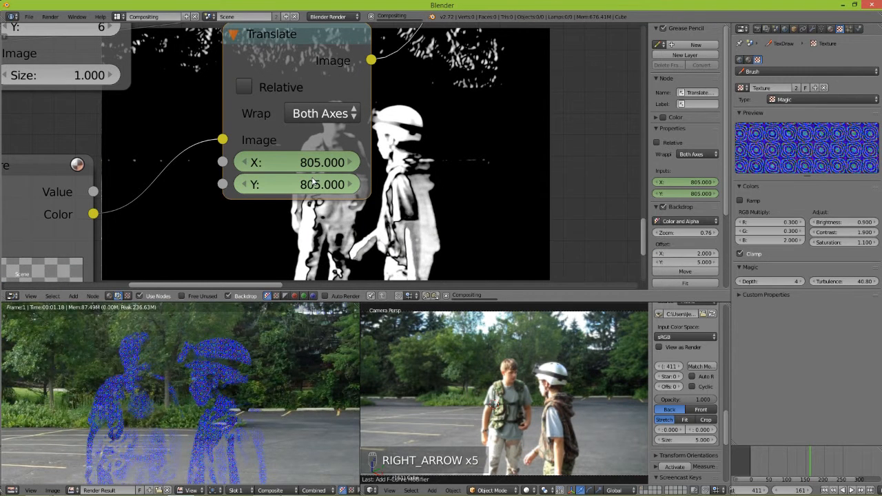
Set the Magic texture's depth to 2 and step forward several frames to examine the pattern's motion in the render result
middle_drag(231, 395, 144, 435)
scroll(144, 435, up, 2)
click(741, 282)
click(742, 282)
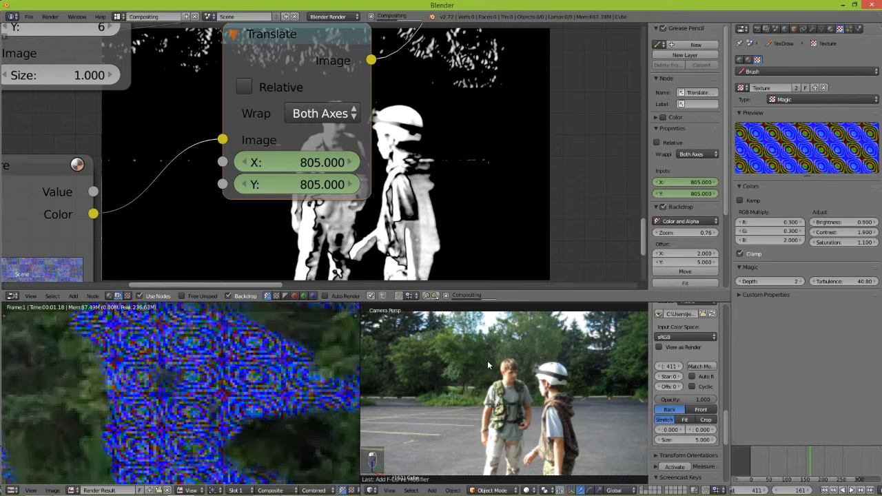
scroll(164, 384, down, 8)
middle_drag(164, 384, 168, 373)
scroll(168, 373, up, 4)
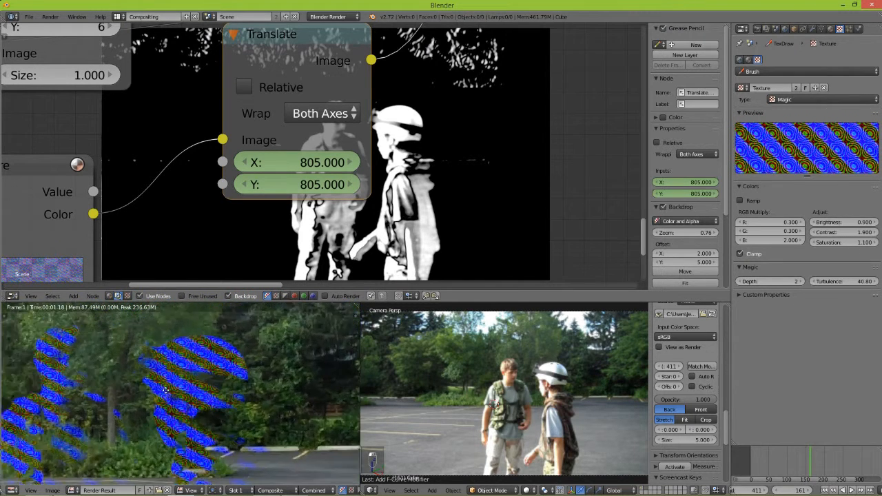
key(Right)
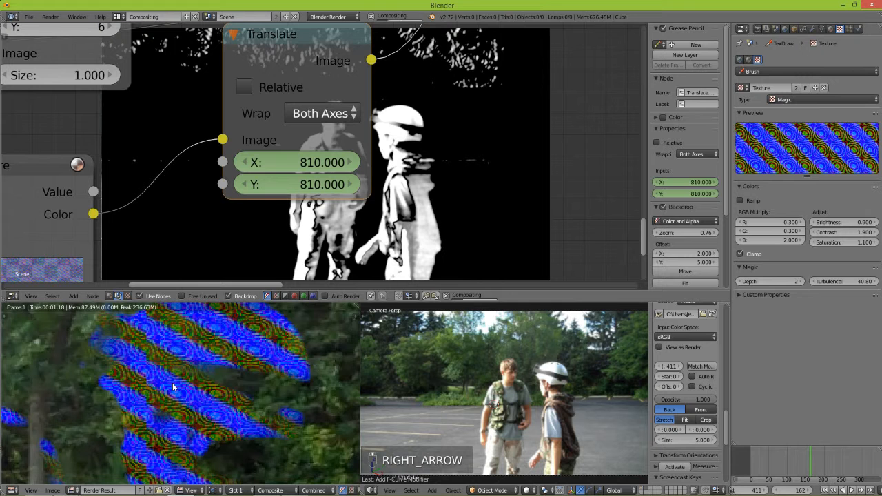
key(Right)
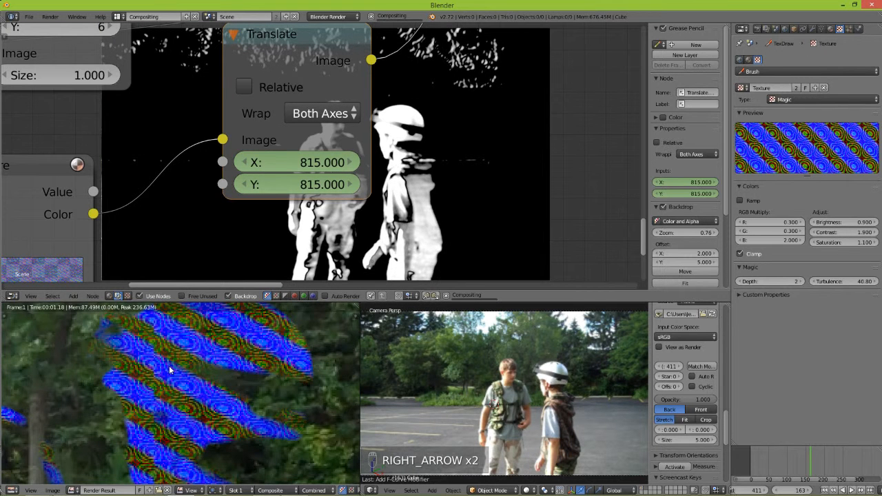
key(Right)
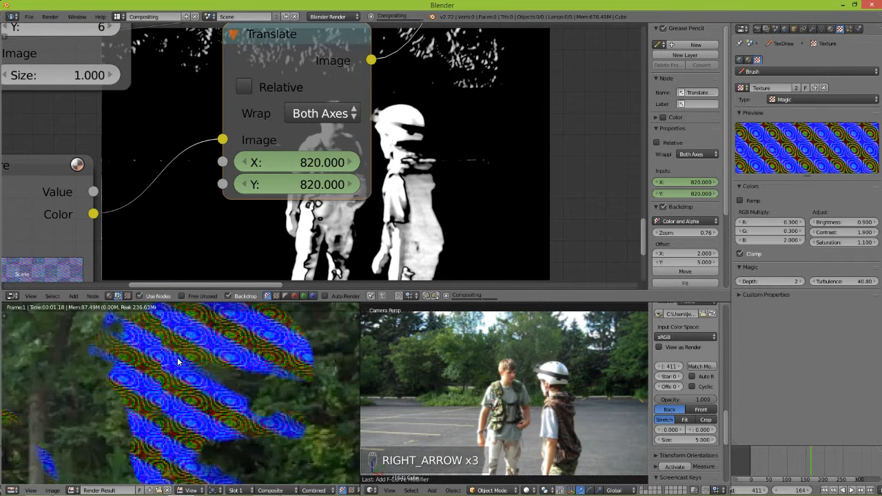
Set the Magic texture's depth back to 4
click(802, 281)
click(801, 282)
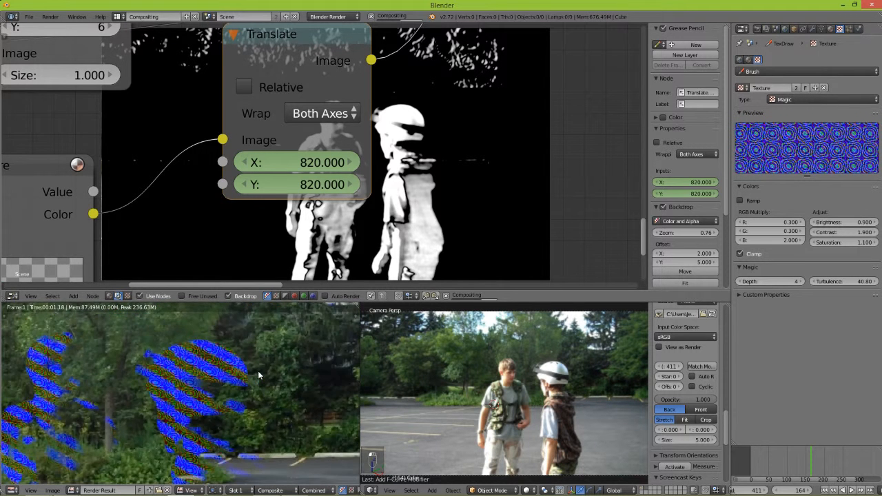
scroll(246, 370, down, 4)
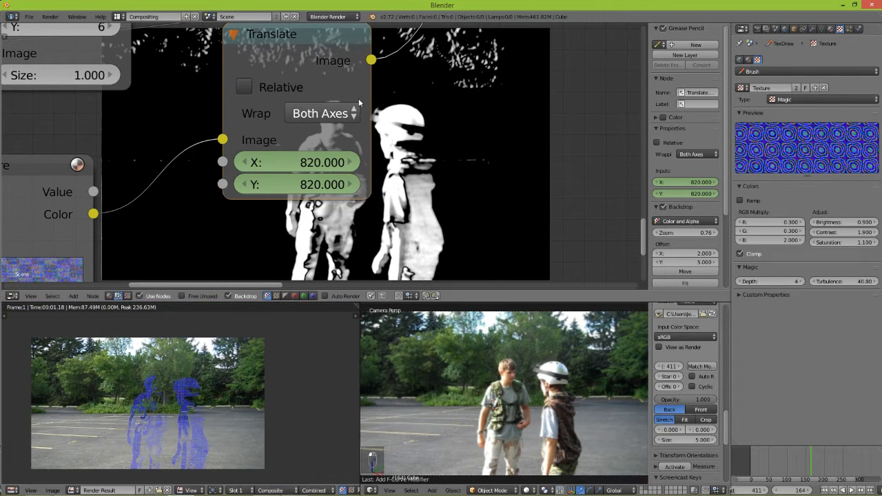
Move the final Mix node close to the other two Mix nodes in the node tree
scroll(356, 127, down, 2)
scroll(356, 127, down, 4)
middle_drag(356, 127, 332, 171)
scroll(413, 103, up, 3)
middle_drag(468, 69, 300, 85)
scroll(300, 86, up, 4)
scroll(427, 164, down, 3)
middle_drag(427, 164, 105, 241)
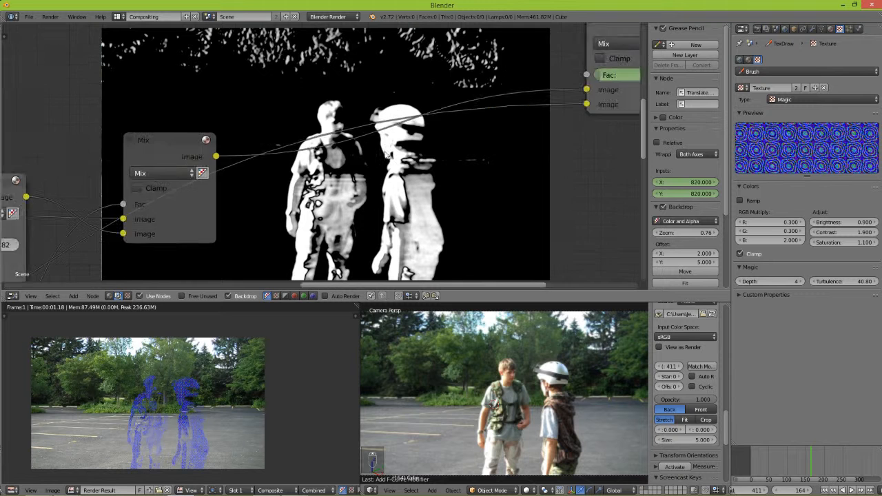
scroll(491, 80, down, 5)
drag(534, 60, 282, 64)
middle_drag(207, 160, 324, 160)
scroll(323, 156, up, 2)
At frame 164, set the texture Mix node's Fac to 0.000 and insert a keyframe on it
mouse_move(806, 463)
mouse_down()
mouse_move(818, 458)
mouse_move(810, 459)
mouse_up()
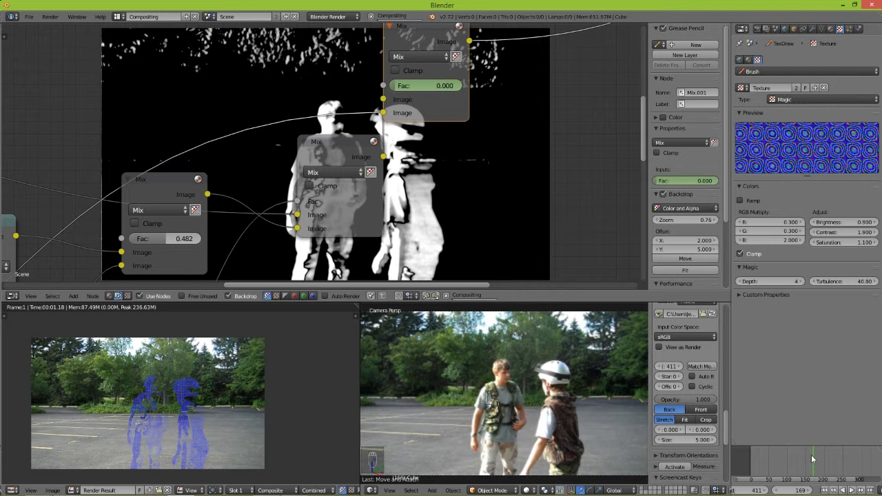
drag(183, 244, 131, 240)
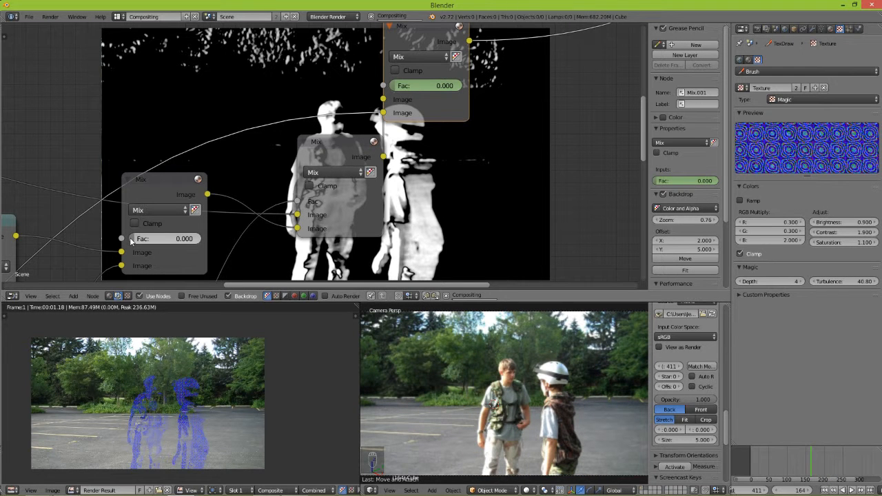
key(i)
At frame 200, set the texture Mix node's Fac to 0.727 and keyframe it
key(alt+a)
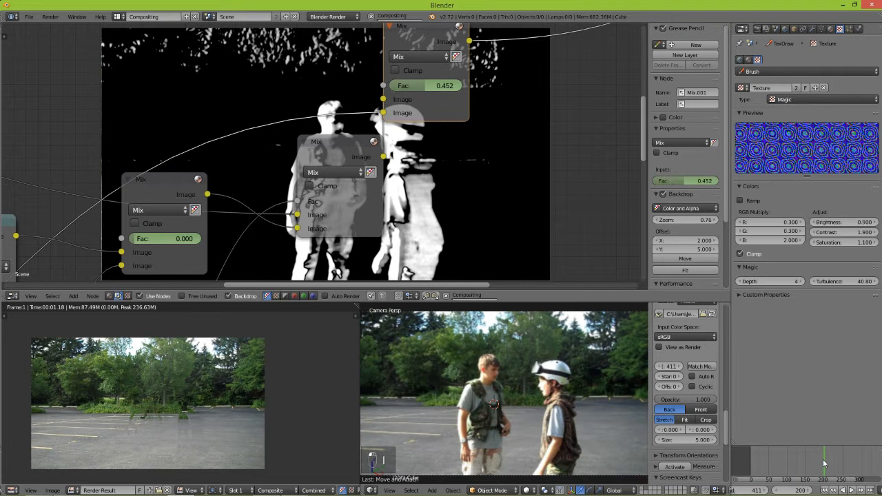
drag(146, 239, 183, 238)
key(i)
At frame 263, set the texture Mix node's Fac to 0.000 and keyframe it
drag(826, 467, 848, 465)
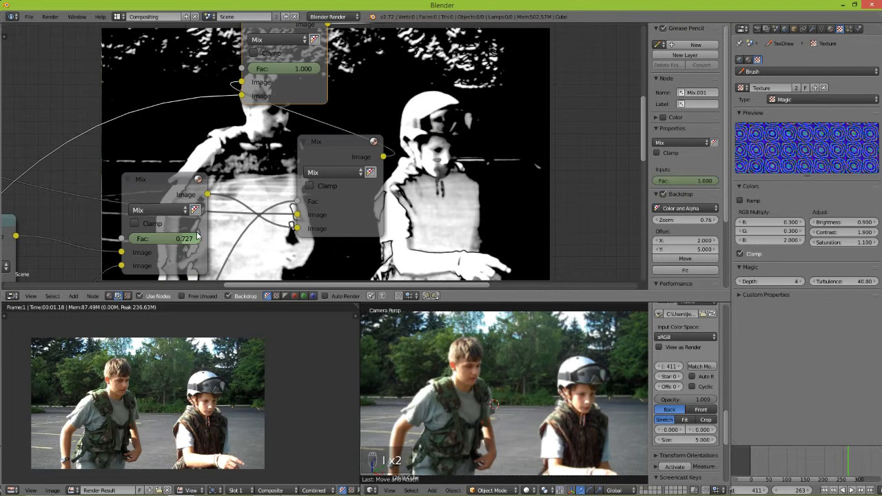
drag(197, 236, 132, 238)
key(i)
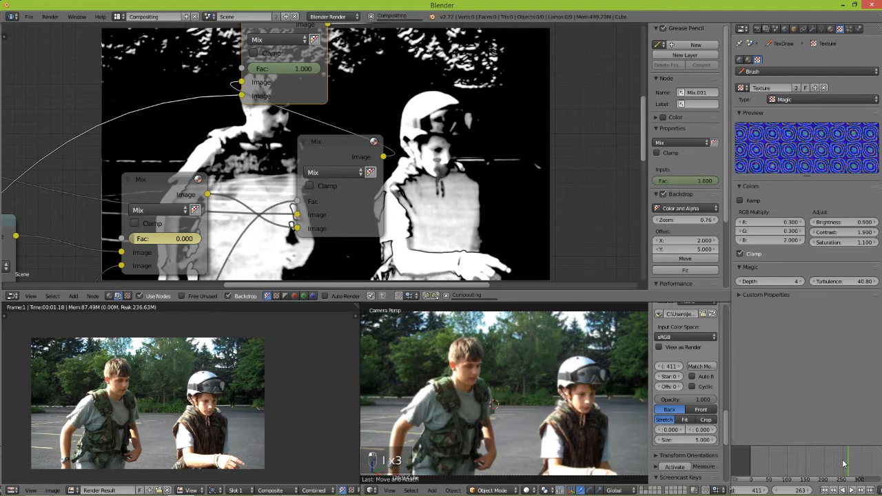
Return to frame 155 and move the final Mix node to the right, clear of the other Mix nodes
drag(847, 465, 807, 465)
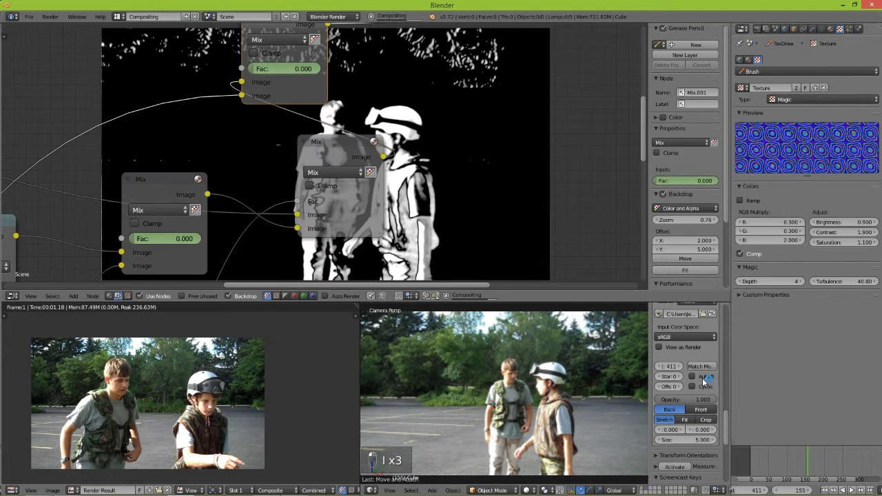
scroll(329, 185, down, 2)
middle_drag(300, 125, 326, 138)
drag(342, 122, 503, 139)
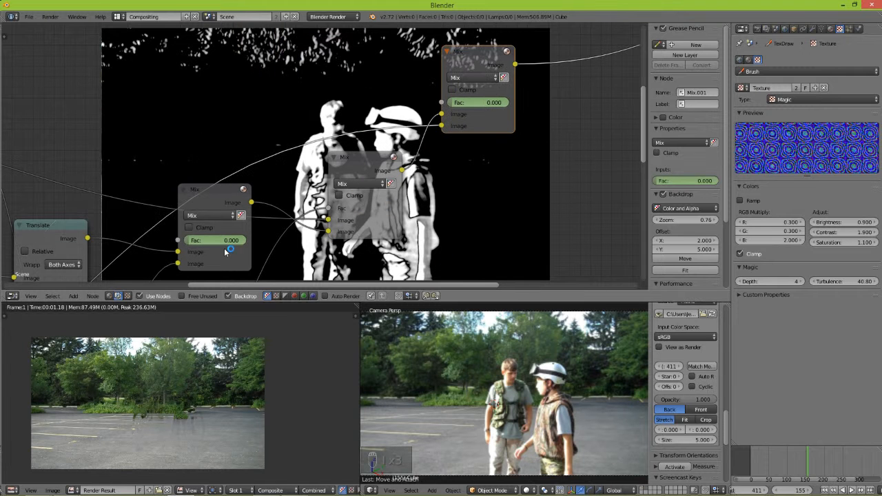
Preview the cloaking effect at frames 184 and 197 in the enlarged render result
scroll(153, 439, up, 3)
scroll(162, 433, down, 1)
middle_drag(162, 433, 172, 421)
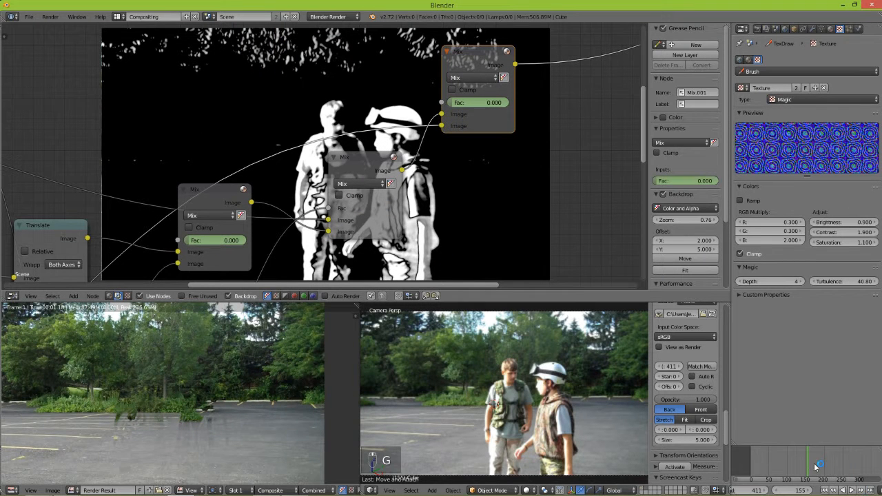
drag(811, 465, 819, 466)
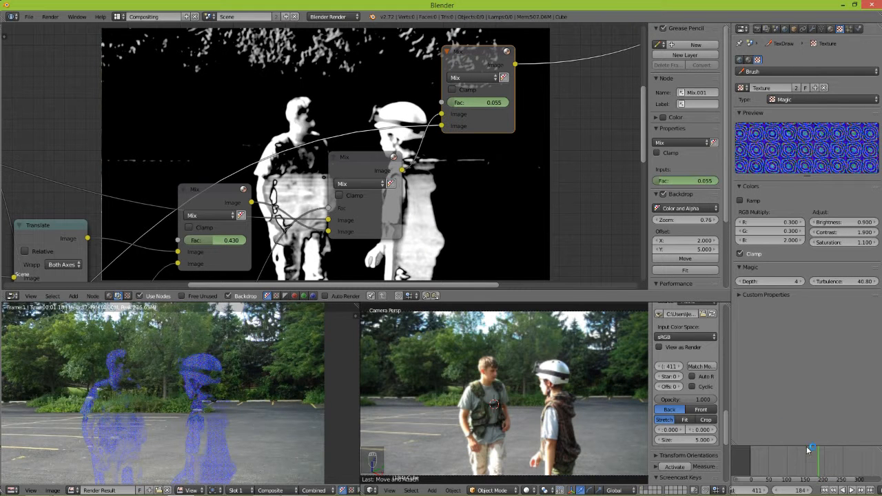
click(825, 460)
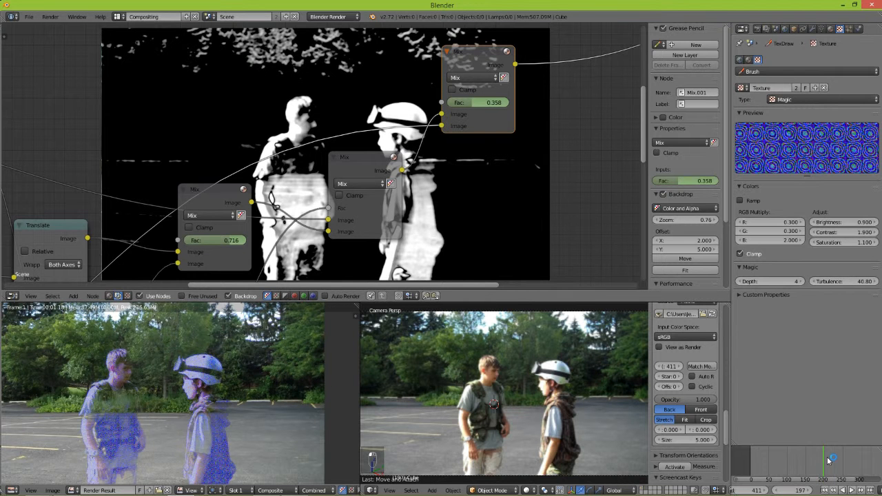
Step frame by frame from 197 to 223 to examine how the blue texture fades as the people reappear
key(Right)
key(Right)
key(Right)
key(Right)
key(Right)
key(Right)
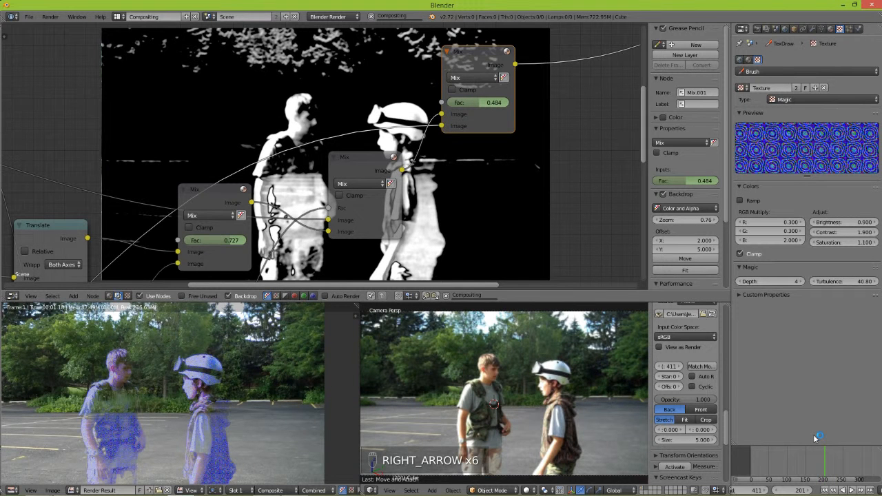
key(Right)
key(Right)
key(Right)
key(Right)
key(Right)
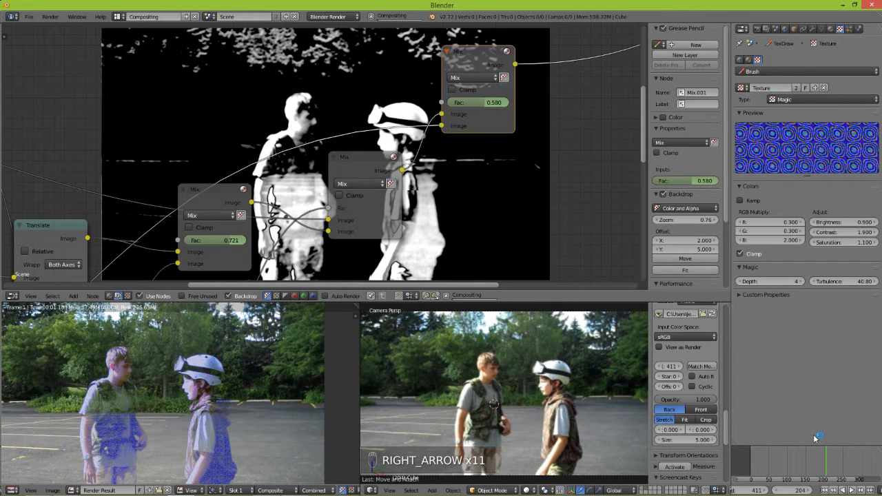
key(Right)
key(Right)
key(Right)
key(Right)
key(Right)
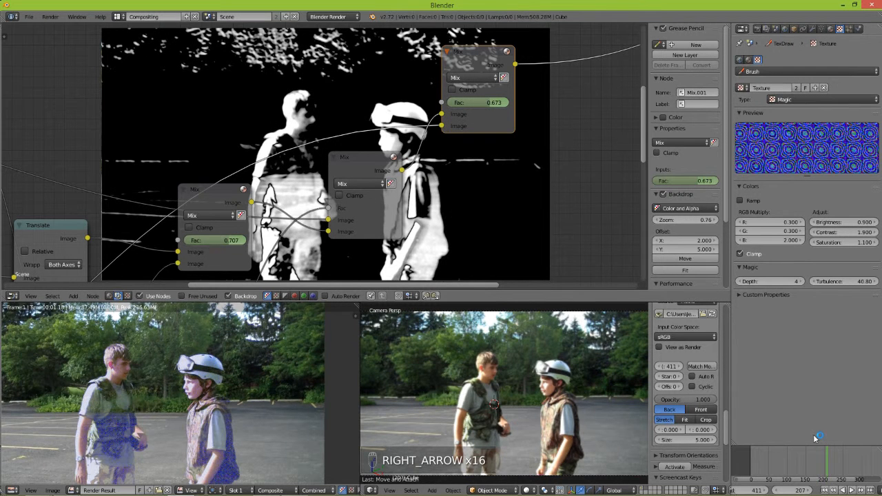
key(Right)
key(Right)
key(Right)
key(Right)
key(Right)
key(Right)
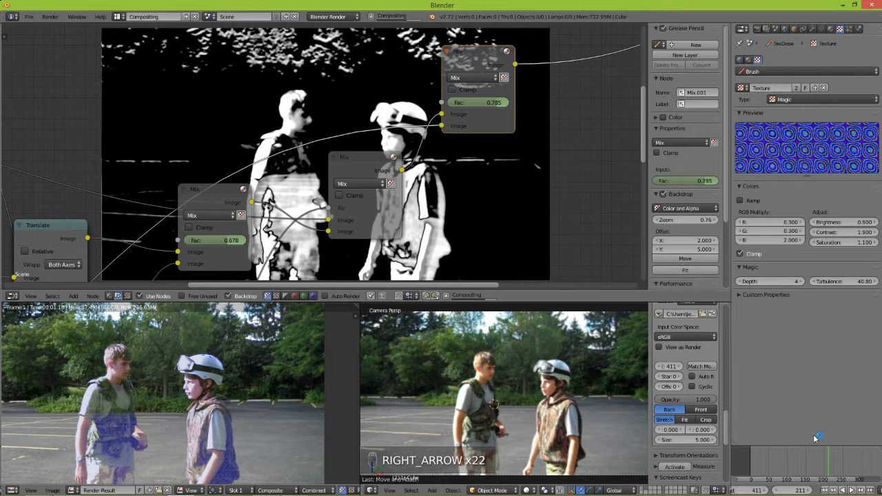
key(Right)
key(Right)
key(Right)
key(Right)
key(Right)
key(Right)
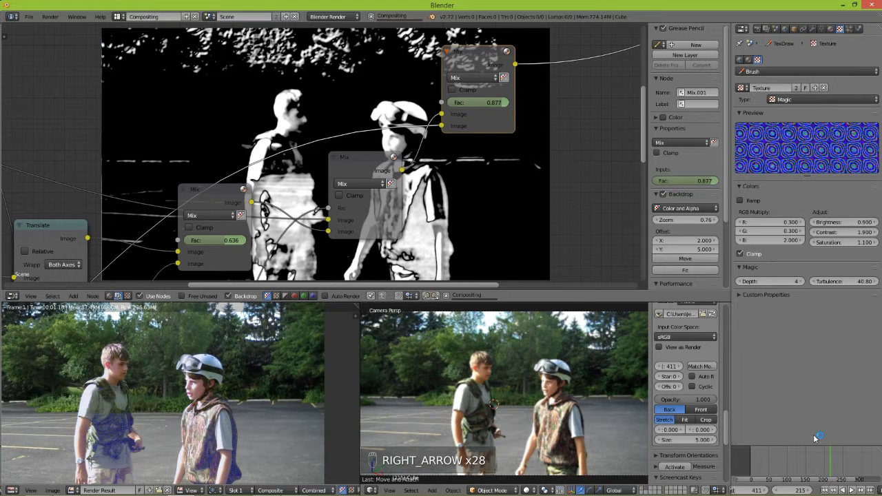
key(Right)
key(Right)
key(Right)
key(Right)
key(Right)
key(Right)
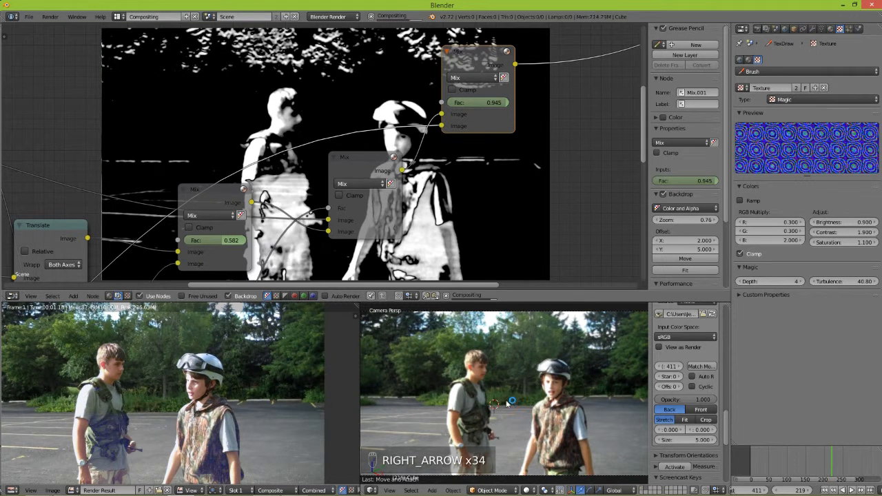
key(Right)
key(Right)
key(Right)
key(Right)
key(Right)
key(Right)
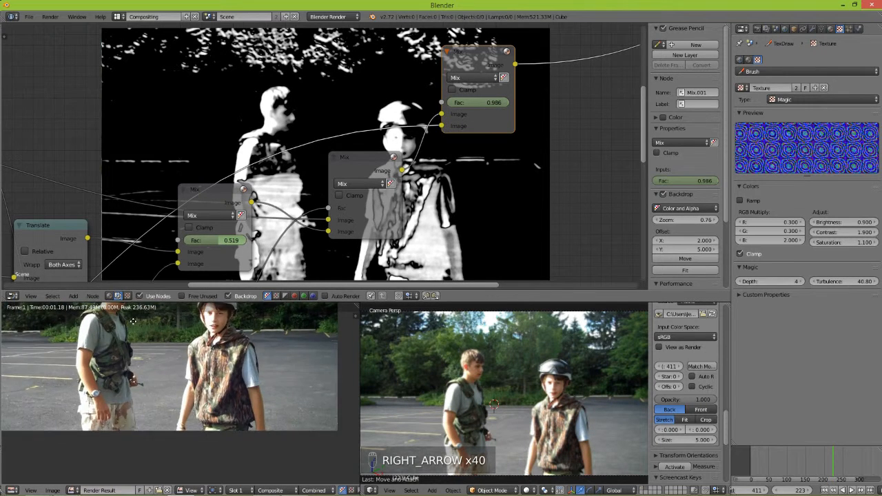
Add a Mix node on the link between the last Mix node and the Composite node, with clear space around it
scroll(315, 124, down, 5)
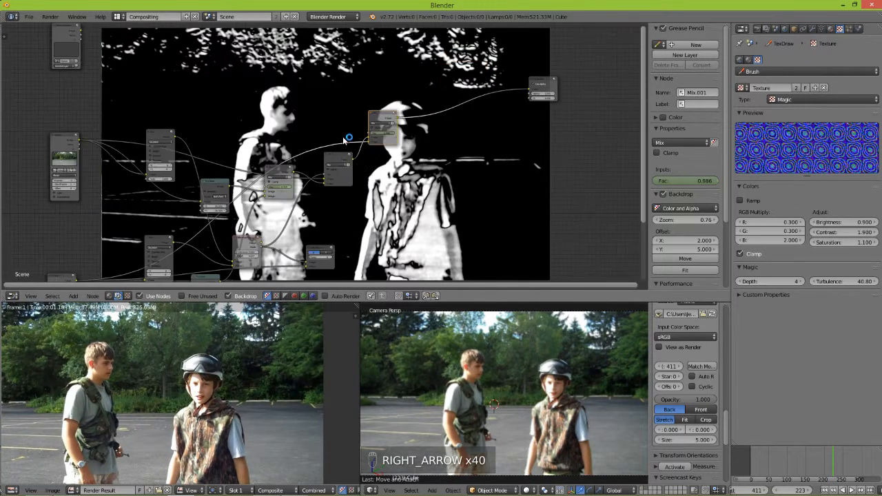
scroll(345, 153, down, 3)
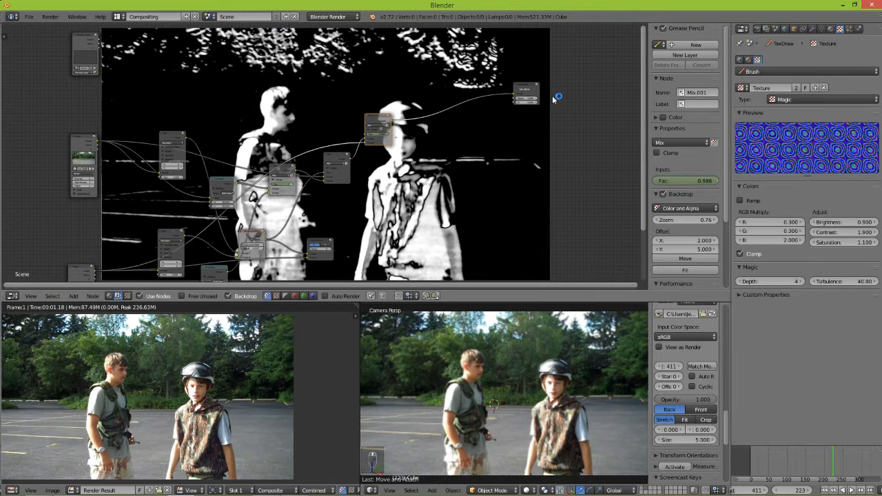
key(Home)
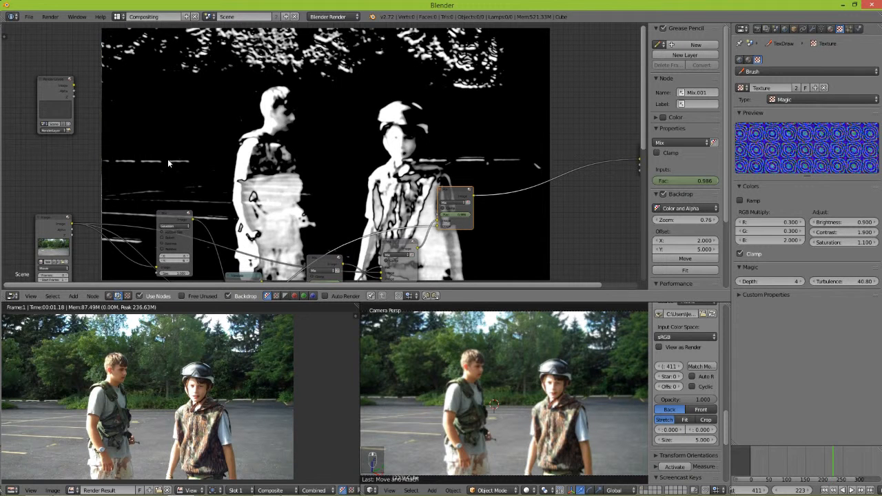
key(KP_Decimal)
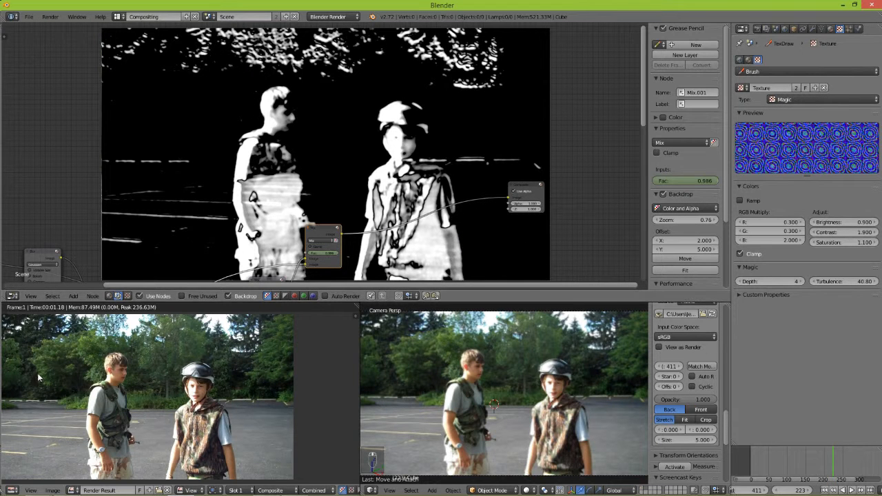
scroll(227, 455, up, 5)
scroll(143, 319, down, 5)
key(Home)
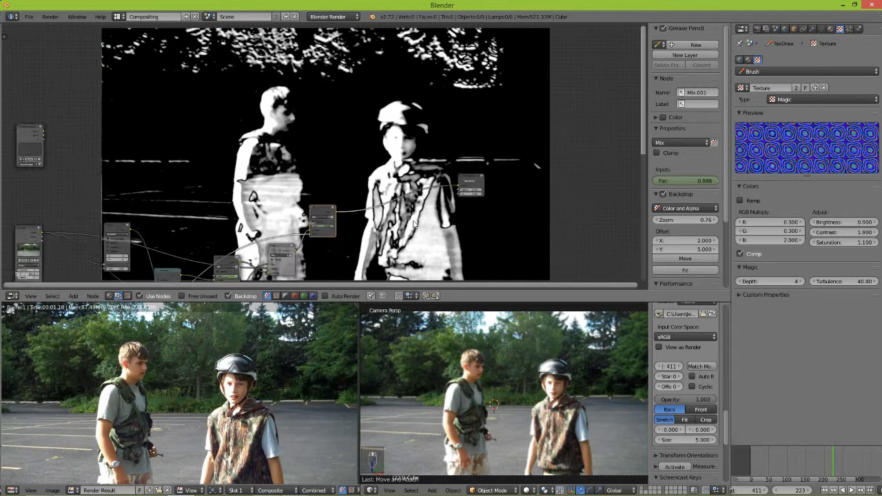
click(72, 295)
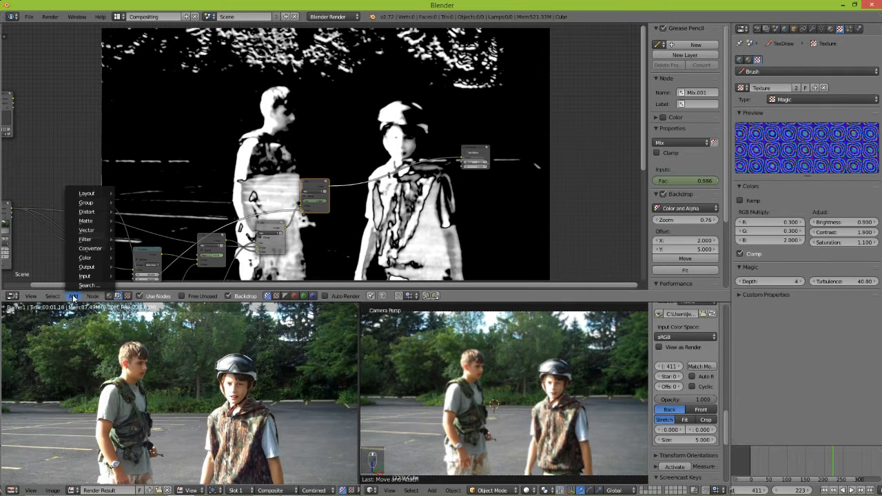
click(82, 286)
text(Texture)
text(mi)
key(Return)
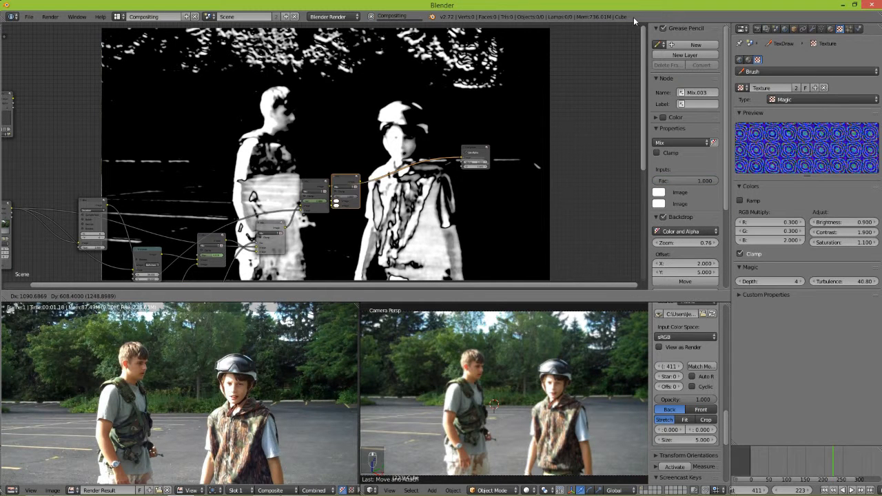
click(393, 152)
Return to frame 1, set the render shading's Alpha mode to Transparent, and render the frame
click(757, 29)
click(769, 461)
drag(752, 459, 744, 459)
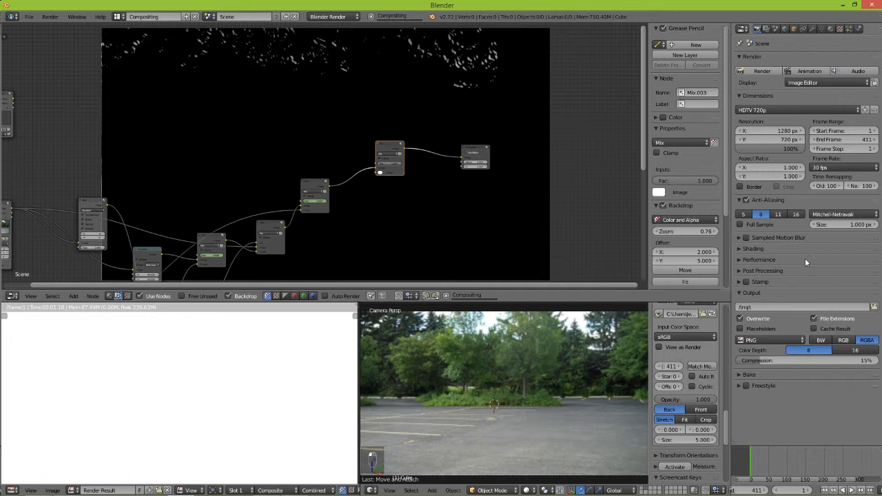
click(777, 248)
click(837, 273)
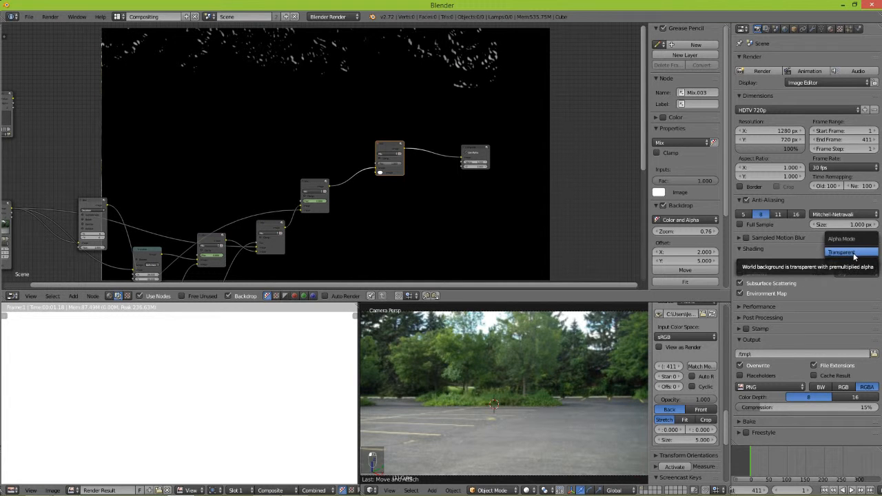
click(866, 273)
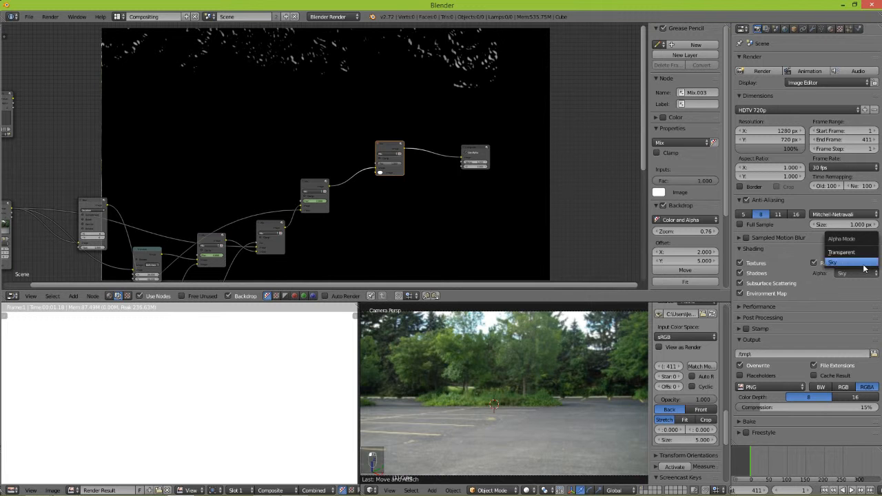
click(865, 252)
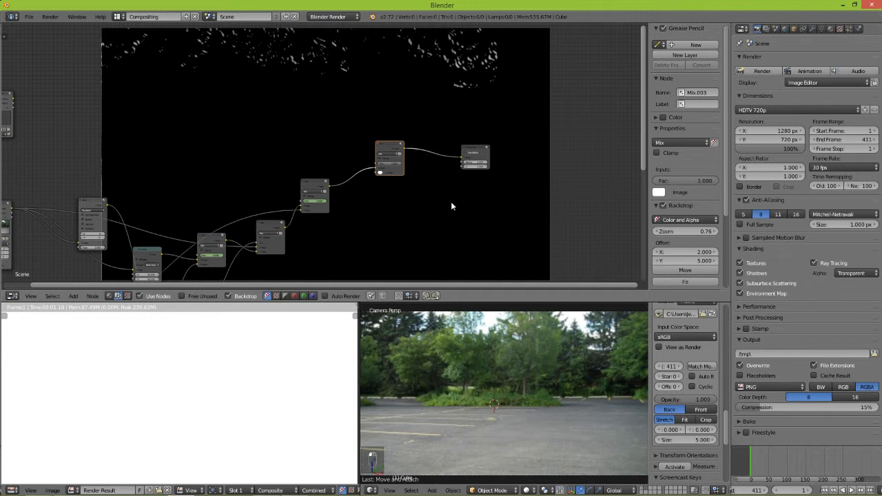
key(F12)
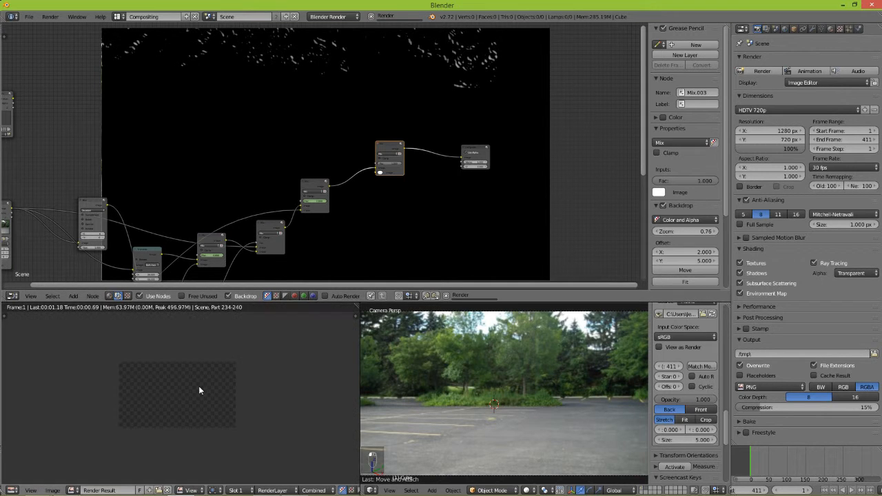
key(Home)
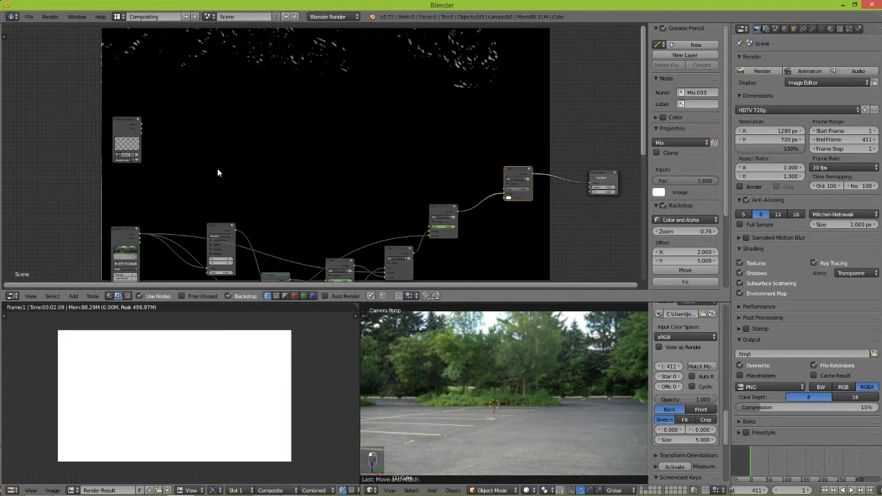
Move the Render Layers node down and connect its Image output to the new Mix node's second Image input
drag(124, 123, 124, 161)
scroll(128, 179, up, 5)
middle_drag(128, 179, 270, 173)
middle_drag(221, 186, 309, 187)
scroll(338, 186, up, 5)
scroll(386, 193, down, 11)
middle_drag(413, 196, 164, 169)
scroll(191, 173, down, 5)
scroll(192, 175, up, 1)
drag(122, 128, 556, 170)
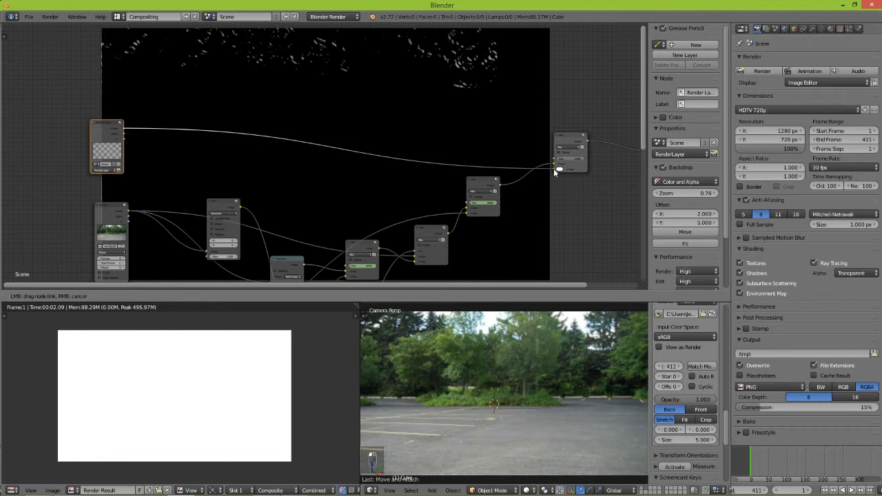
Connect the Render Layers node's Alpha output to the new Mix node's Fac input
middle_drag(152, 150, 94, 157)
scroll(94, 157, up, 2)
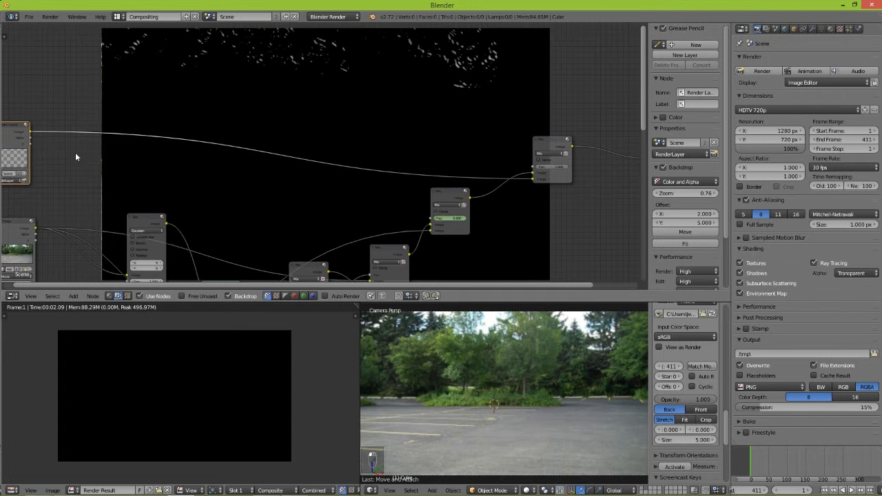
drag(29, 138, 535, 166)
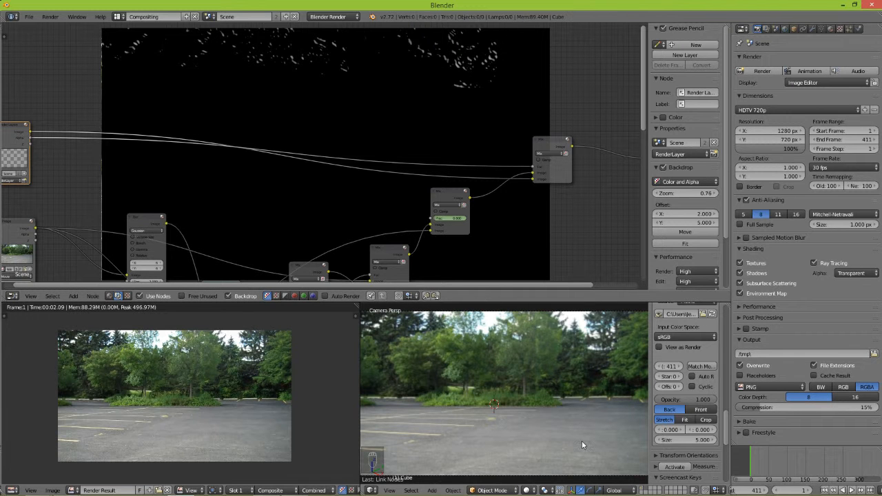
Show the cube's layer, render it over the footage, and preview the composite at frame 190
key(1)
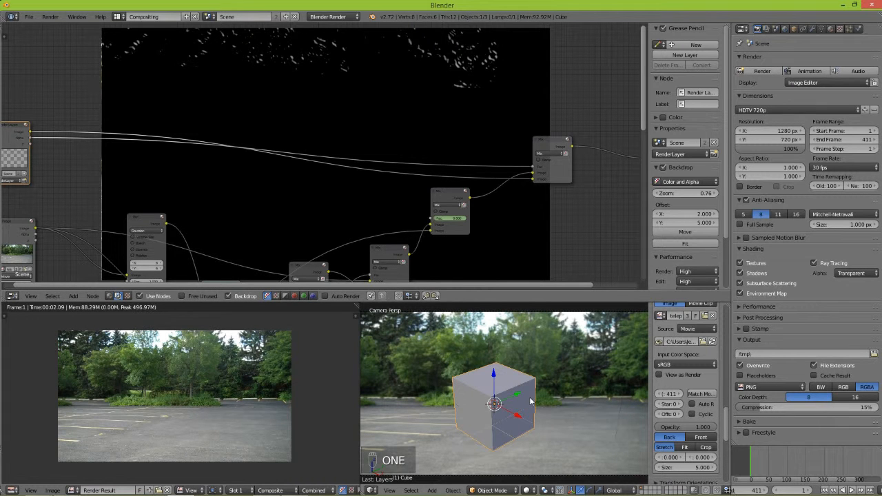
key(F12)
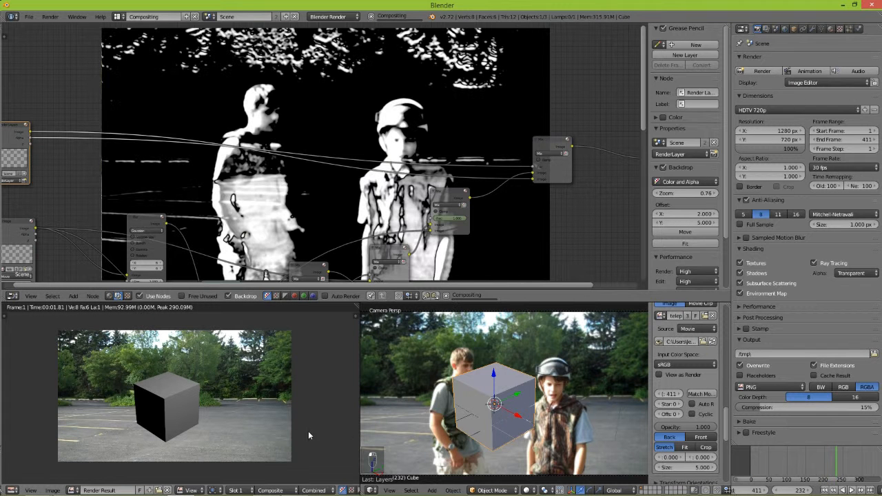
drag(836, 459, 819, 463)
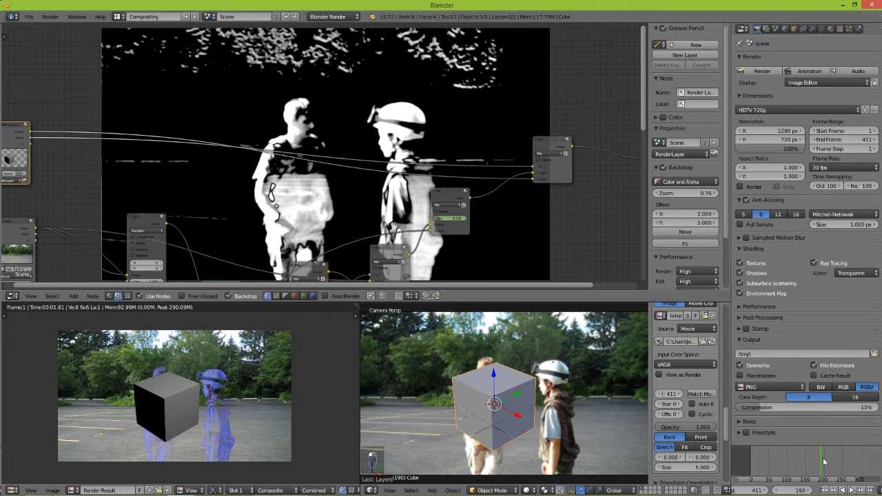
scroll(117, 418, up, 3)
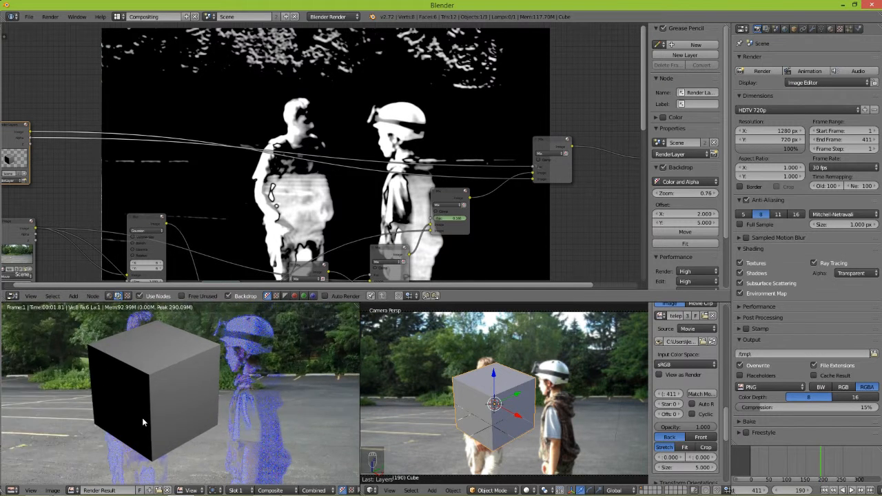
scroll(142, 418, down, 1)
Set the render output path to the efects testing folder with the file name Cloak test
click(118, 16)
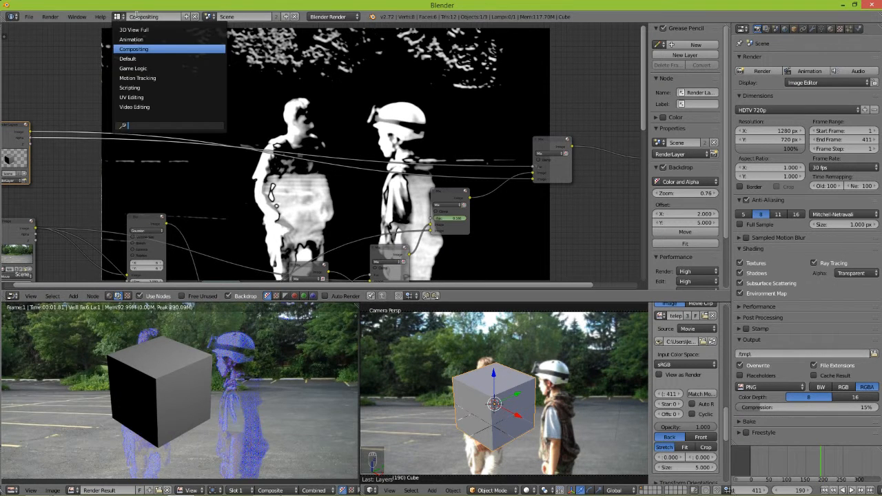
click(825, 343)
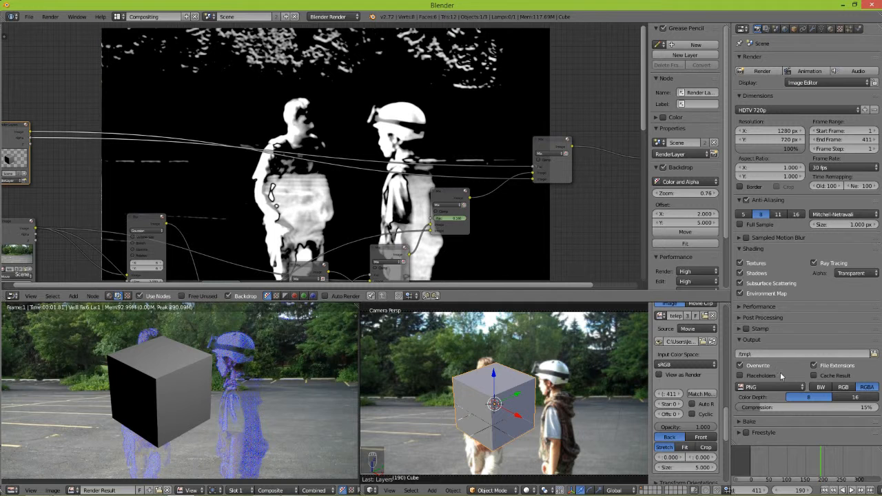
click(875, 354)
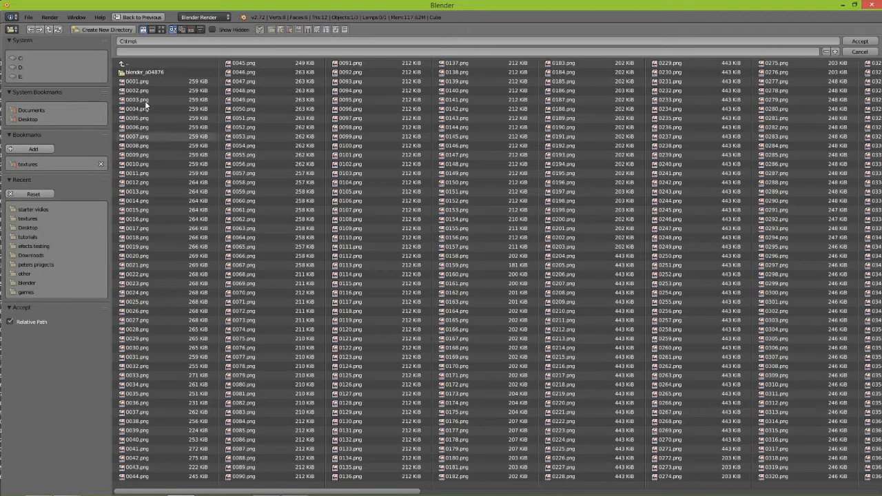
click(36, 209)
click(35, 246)
click(139, 50)
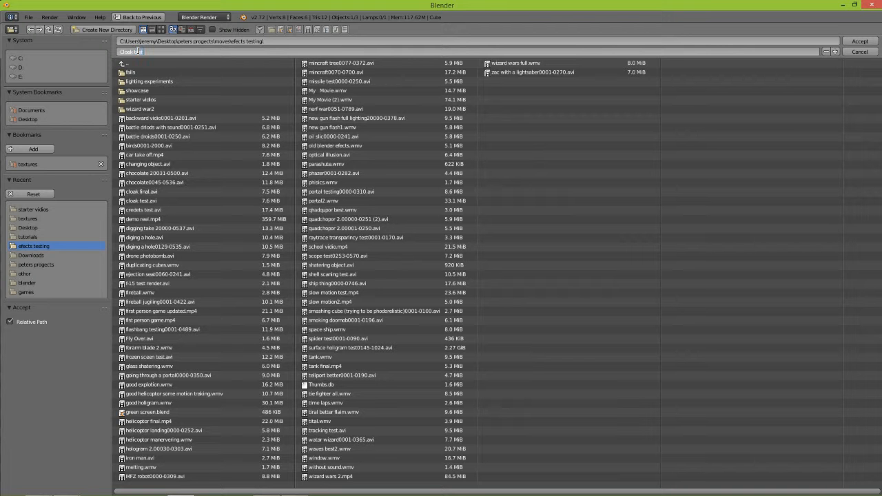
click(859, 41)
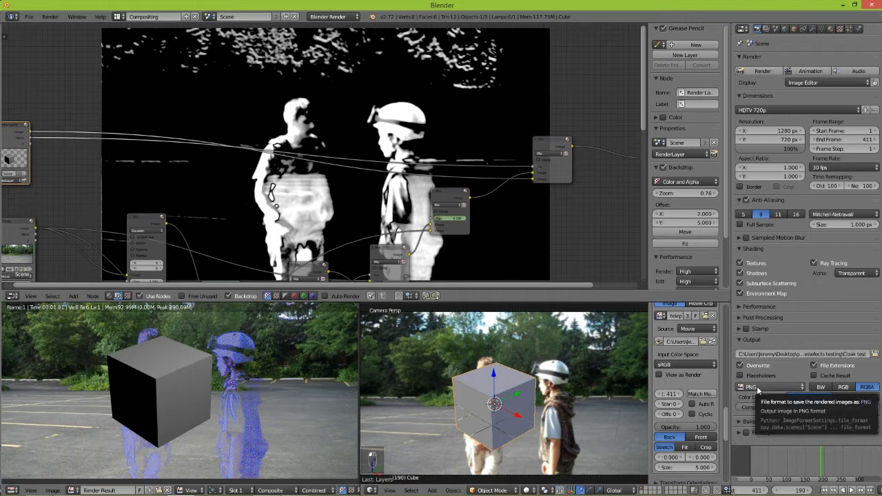
Set the output file format to H.264 and the encoding's audio codec to MP3
click(757, 390)
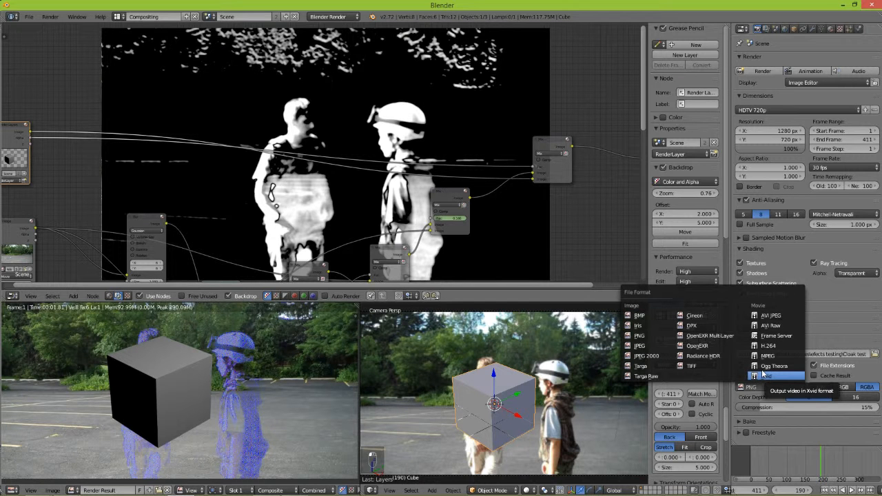
click(790, 346)
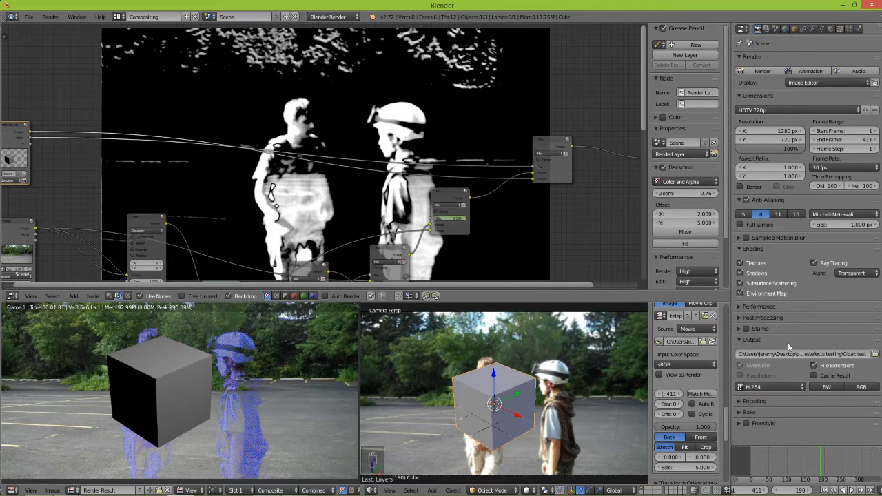
click(761, 401)
scroll(783, 389, down, 3)
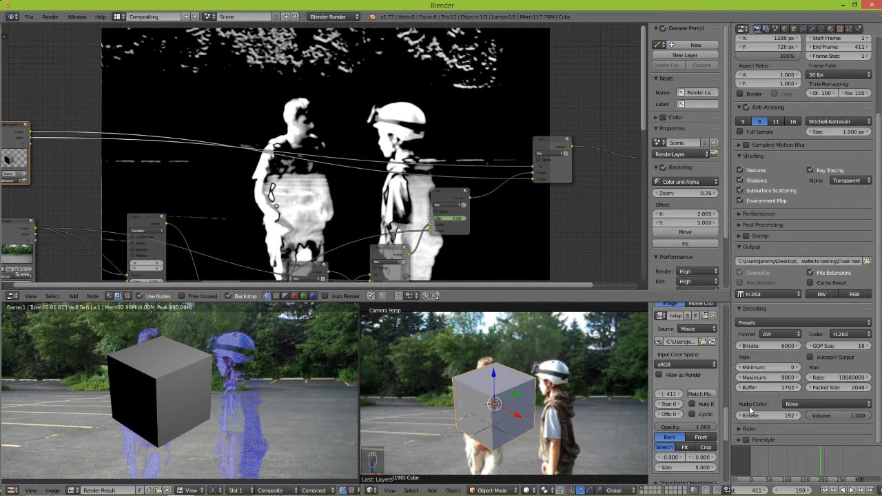
click(788, 407)
click(804, 373)
Switch to the Video Editing screen layout and go to frame 1 in the sequencer
click(118, 16)
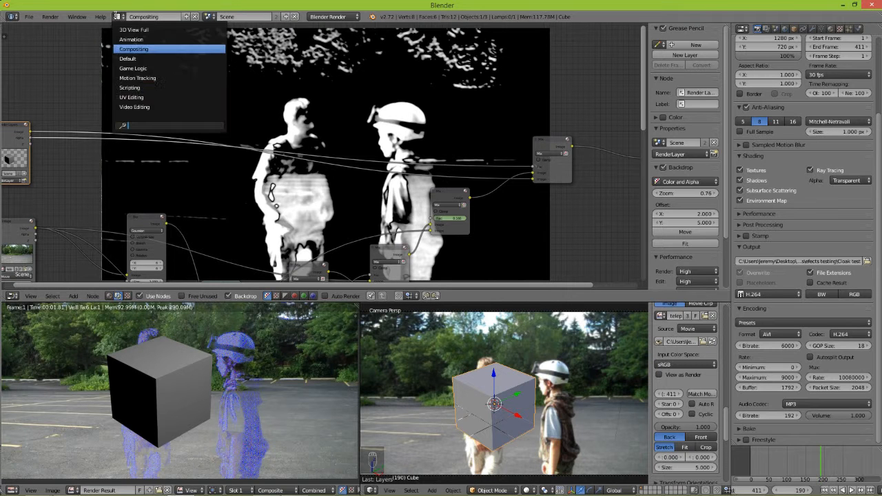
click(159, 106)
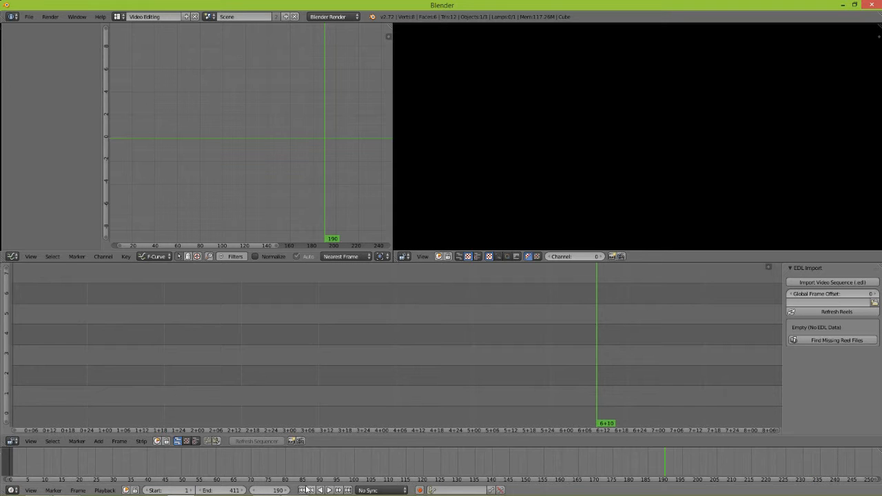
scroll(38, 340, down, 1)
middle_drag(38, 340, 125, 333)
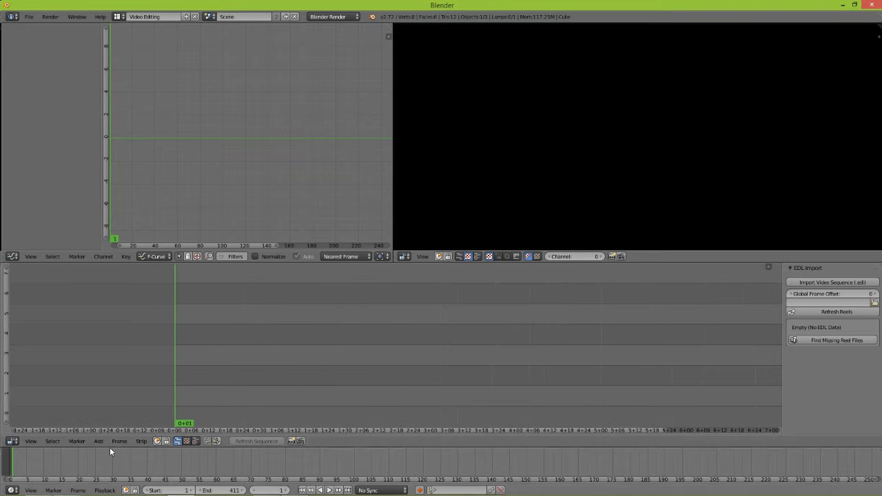
Add teleport.MP4 from the starter vidios folder as a movie strip starting at frame 1
click(100, 441)
click(112, 402)
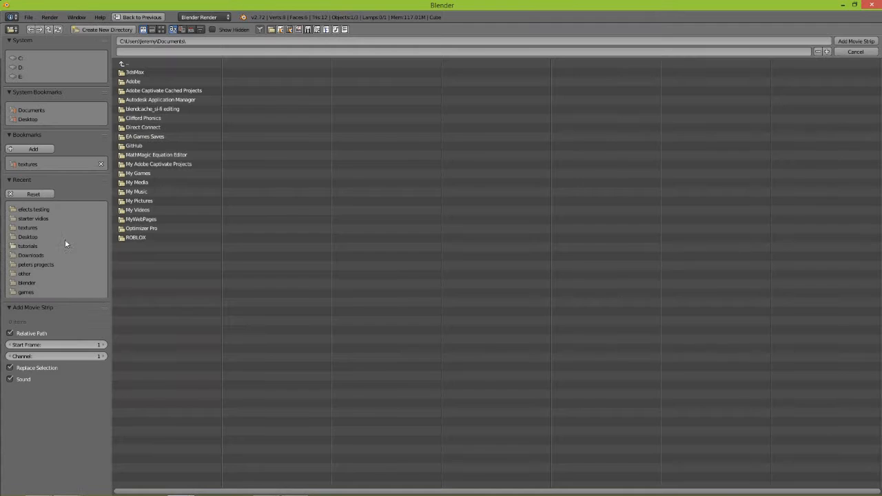
click(49, 208)
click(43, 218)
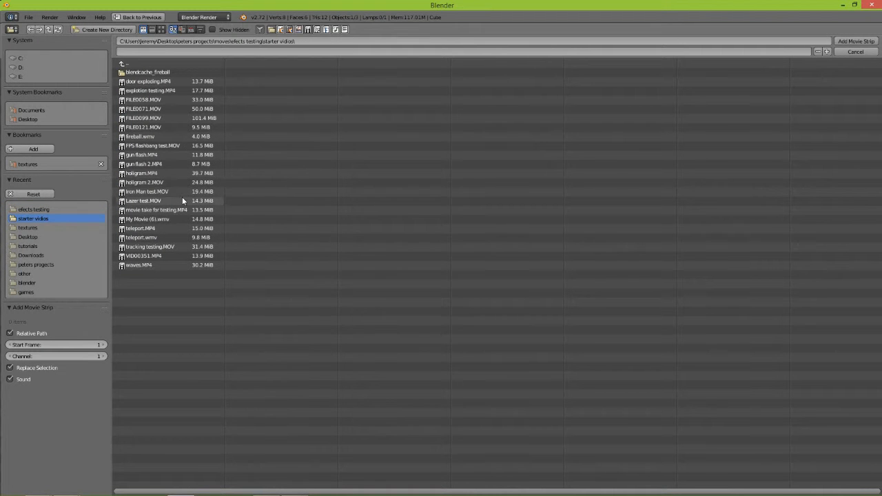
click(156, 230)
double_click(156, 229)
Scrub the teleport strips to frame 125 to examine the footage in an enlarged sequence preview
ctrl+scroll(304, 391, right, 4)
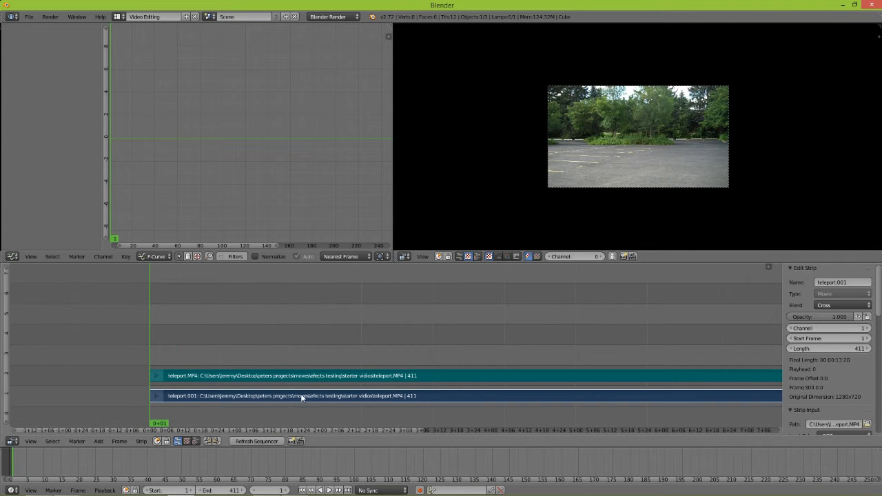
drag(223, 390, 580, 311)
ctrl+scroll(581, 311, right, 10)
scroll(634, 177, up, 3)
drag(414, 354, 320, 345)
middle_drag(117, 386, 295, 403)
scroll(296, 403, up, 3)
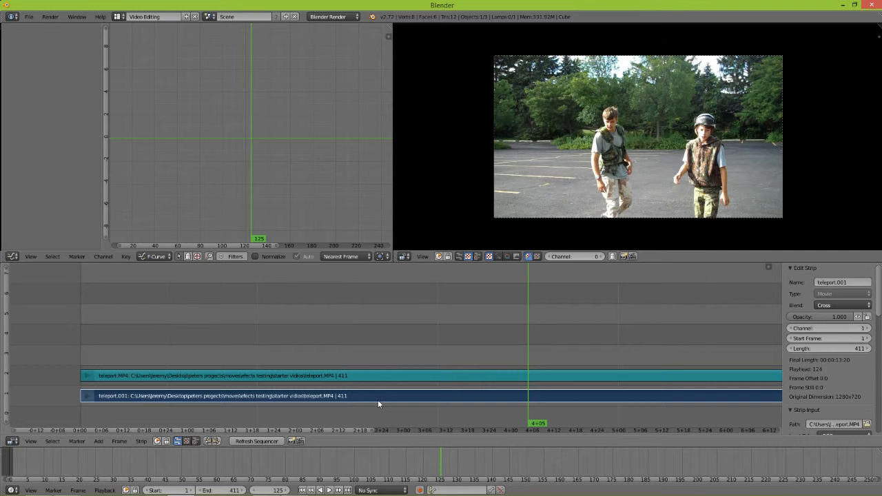
Render frame 125 to check the sequencer's output and return to the strips
key(F12)
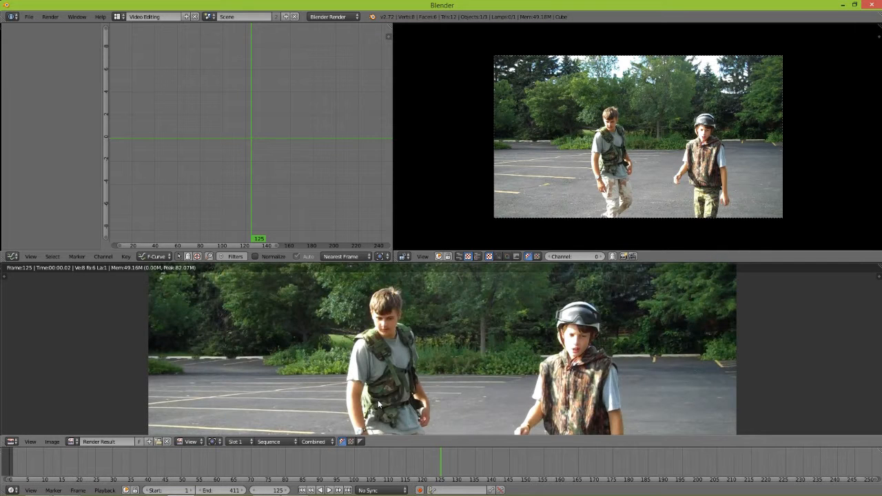
scroll(384, 352, up, 1)
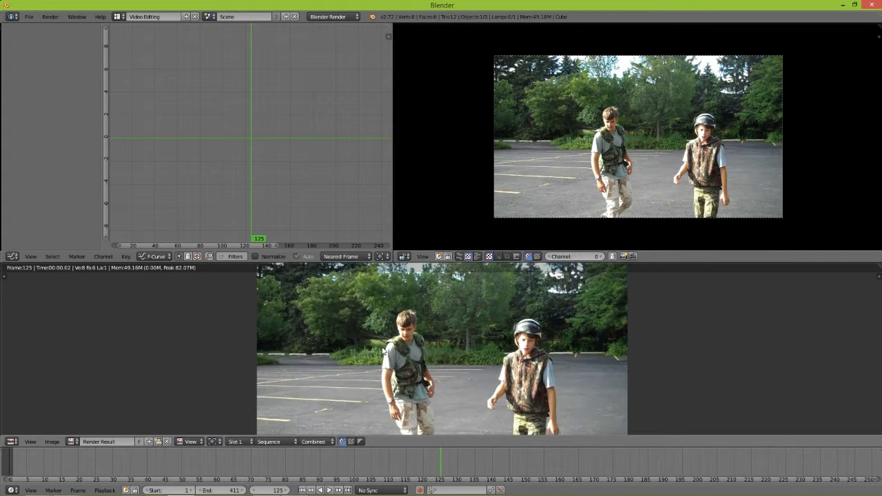
key(Escape)
Erase the teleport movie strip in channel 1, keeping only its sound strip, and scrub the sequence to frame 32
middle_drag(230, 376, 242, 370)
drag(242, 369, 286, 384)
right_click(251, 378)
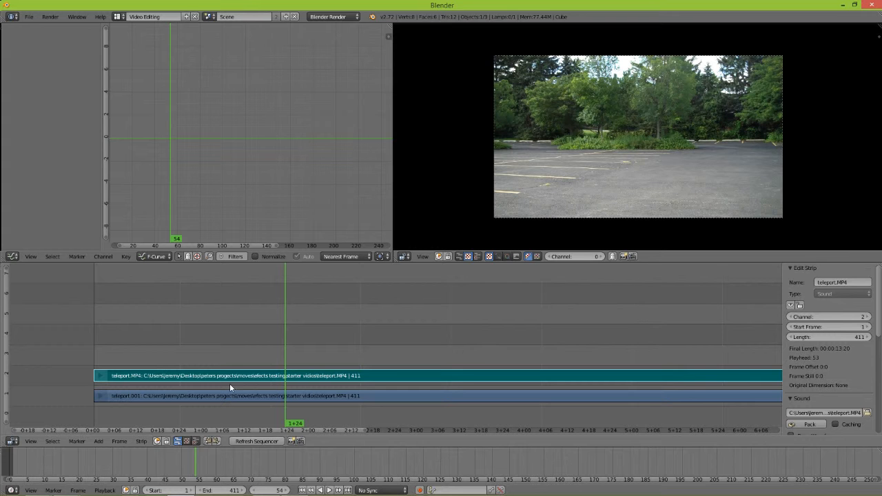
right_click(227, 395)
right_click(227, 378)
right_click(228, 393)
key(x)
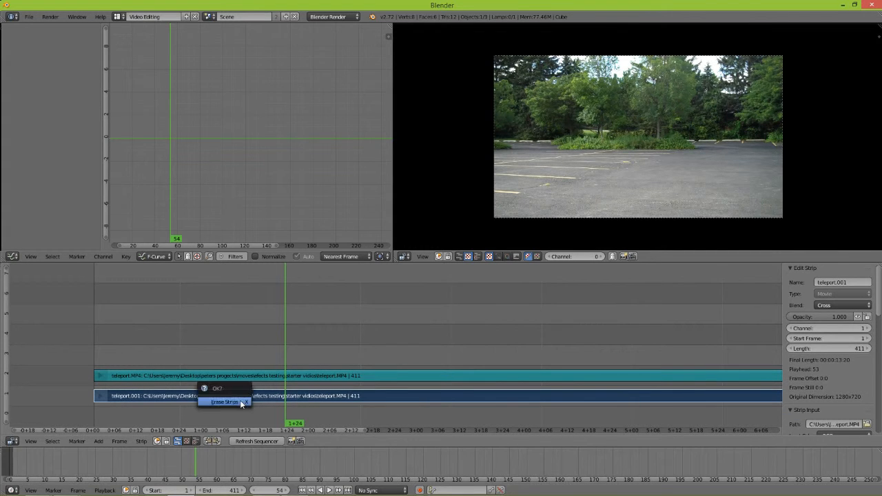
click(240, 400)
click(446, 380)
drag(449, 380, 206, 380)
Switch to the Default screen layout and show only layer 2 in the 3D view
click(118, 16)
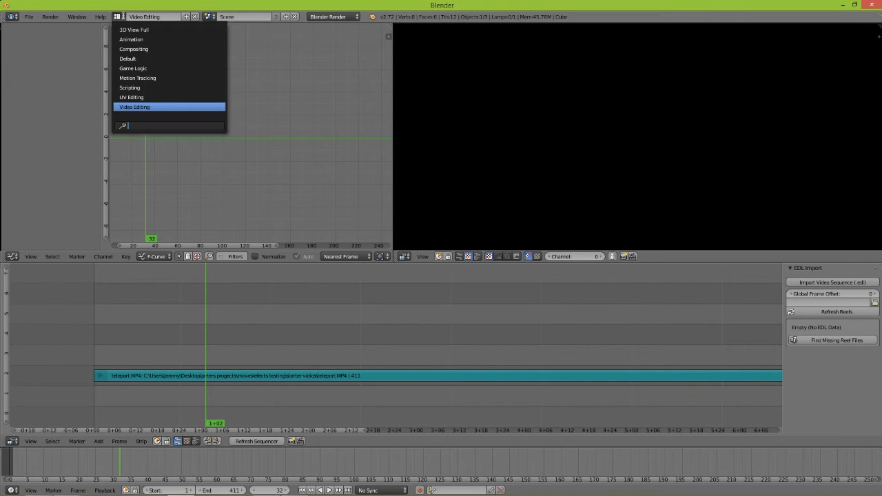
click(136, 66)
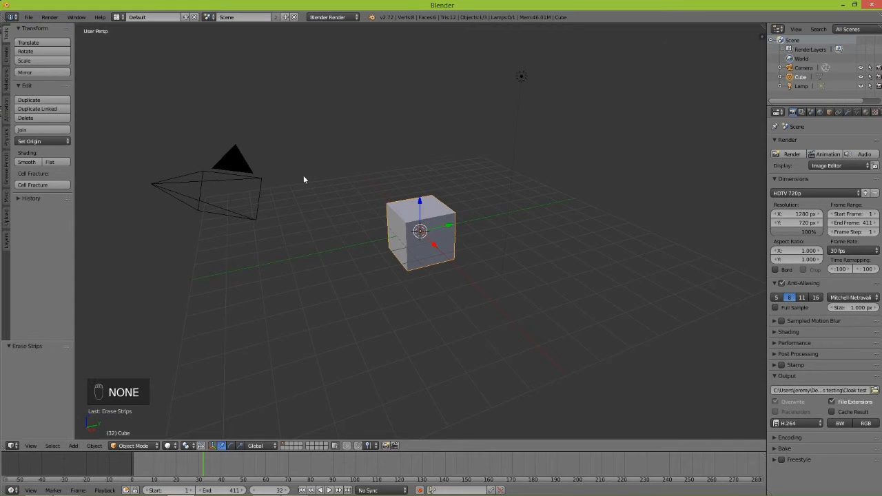
middle_drag(303, 179, 322, 186)
key(2)
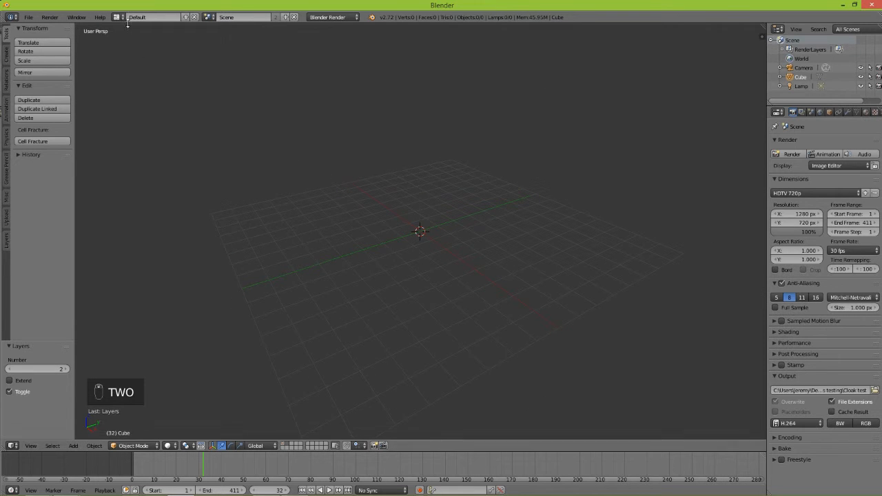
Switch to the Compositing screen layout and go to frame 188
click(117, 17)
click(159, 58)
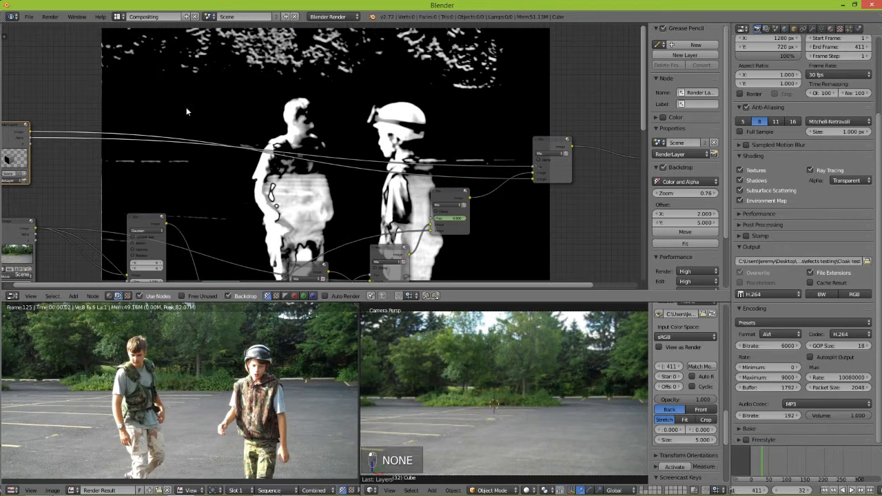
click(820, 465)
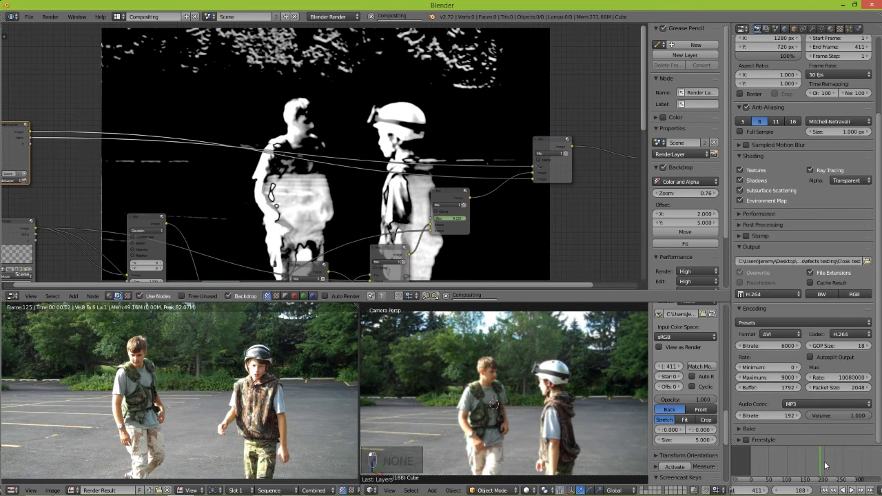